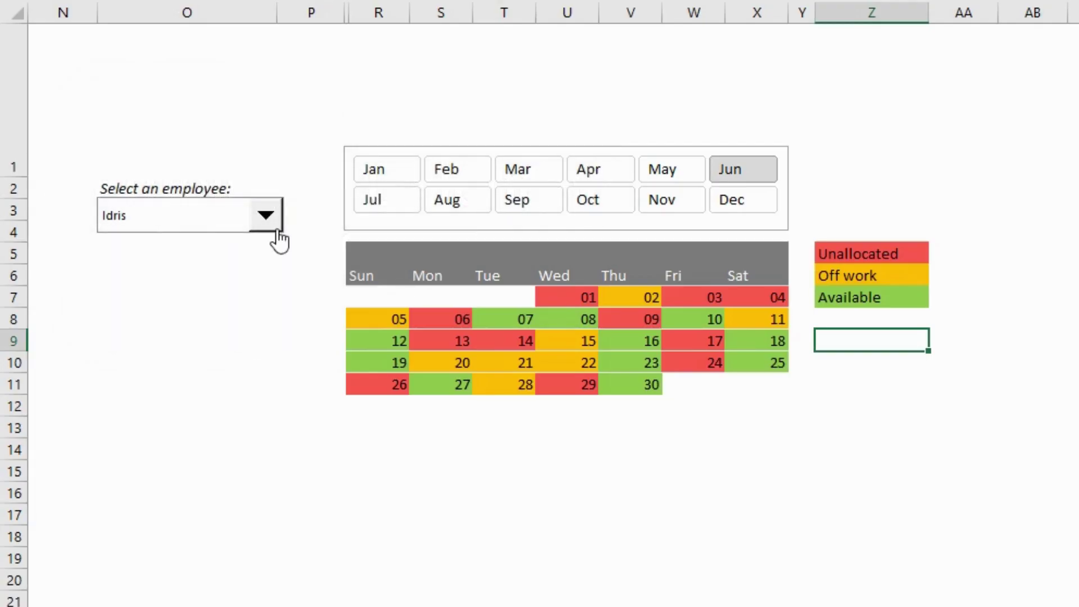
- Show Charles, Oswald, then Abraham, viewing Abraham's August, September, October and December
{"action": "left_click", "coordinate": [275, 221]}
{"action": "left_click", "coordinate": [252, 255]}
{"action": "left_click", "coordinate": [273, 224]}
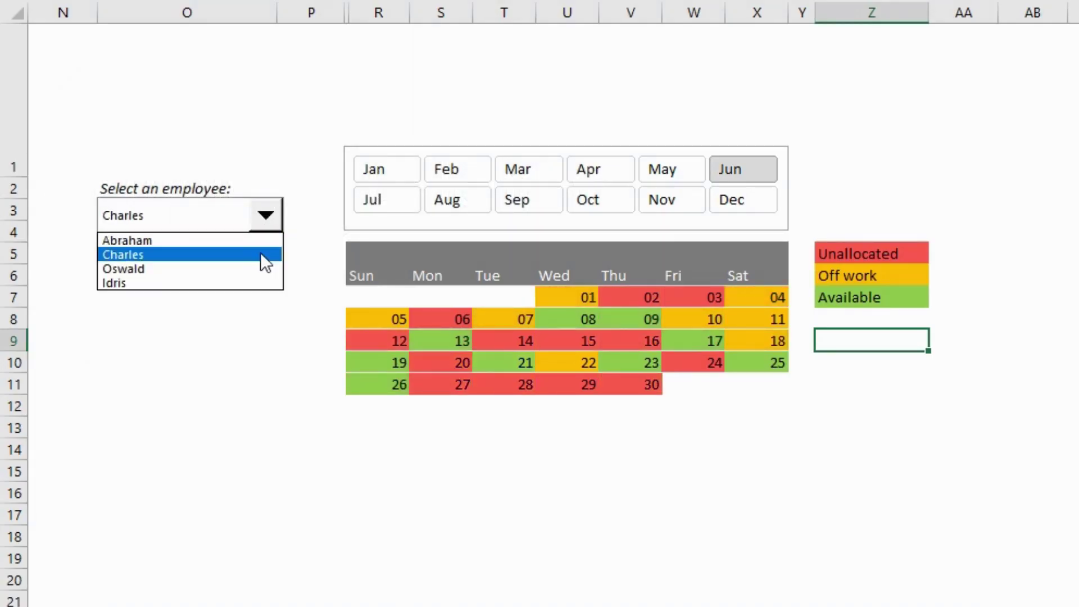
{"action": "left_click", "coordinate": [261, 268]}
{"action": "left_click", "coordinate": [270, 220]}
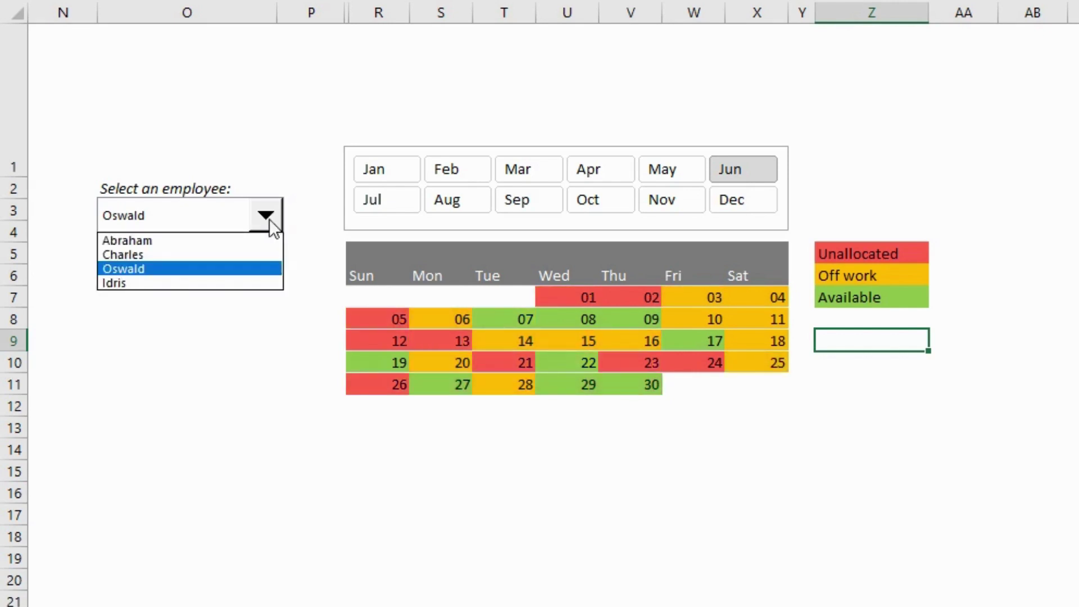
{"action": "left_click", "coordinate": [235, 241]}
{"action": "left_click", "coordinate": [468, 200]}
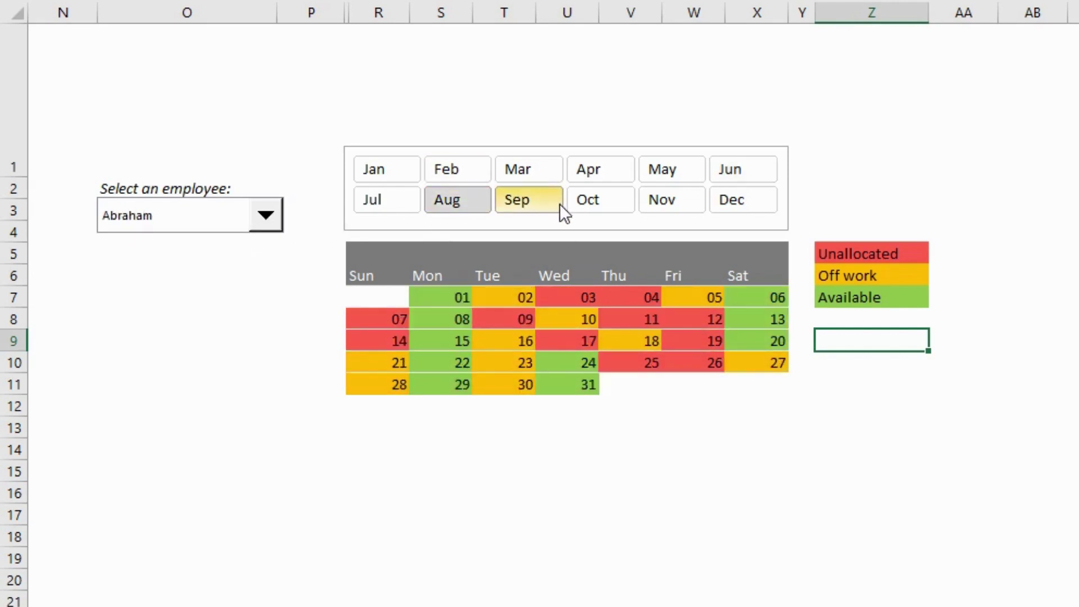
{"action": "left_click", "coordinate": [559, 204]}
{"action": "left_click", "coordinate": [601, 206]}
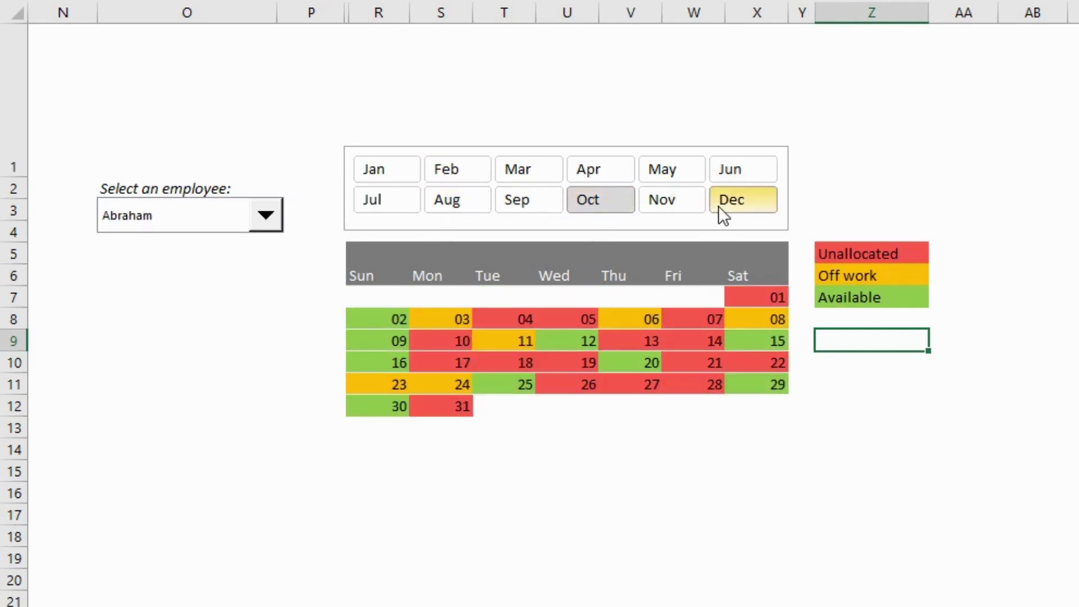
{"action": "left_click", "coordinate": [719, 206]}
- Switch to Idris and view January, February and April
{"action": "left_click", "coordinate": [268, 220]}
{"action": "left_click", "coordinate": [212, 282]}
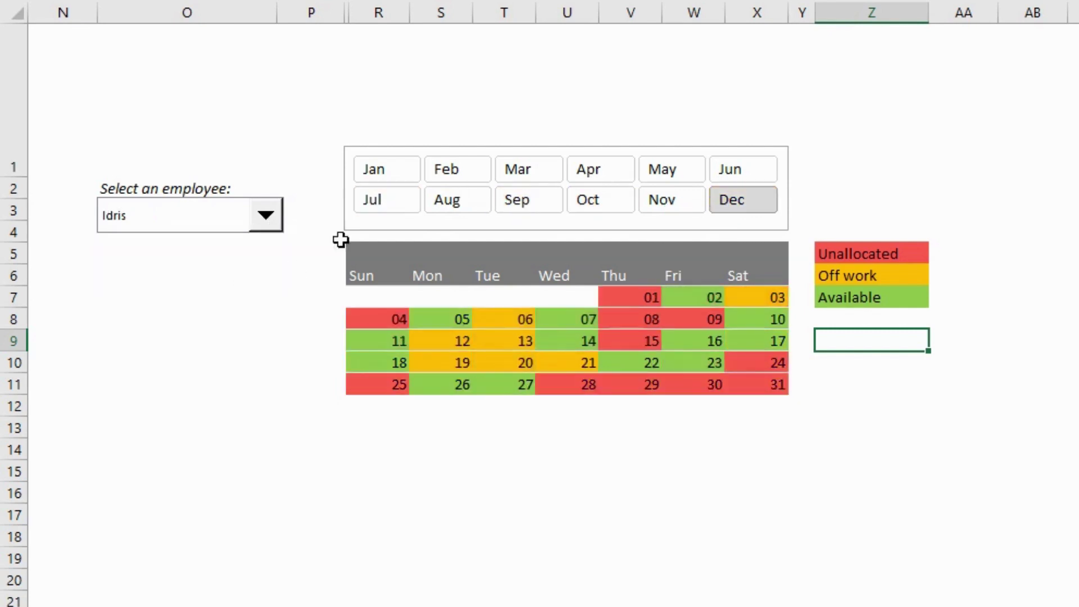
{"action": "left_click", "coordinate": [377, 173]}
{"action": "left_click", "coordinate": [474, 172]}
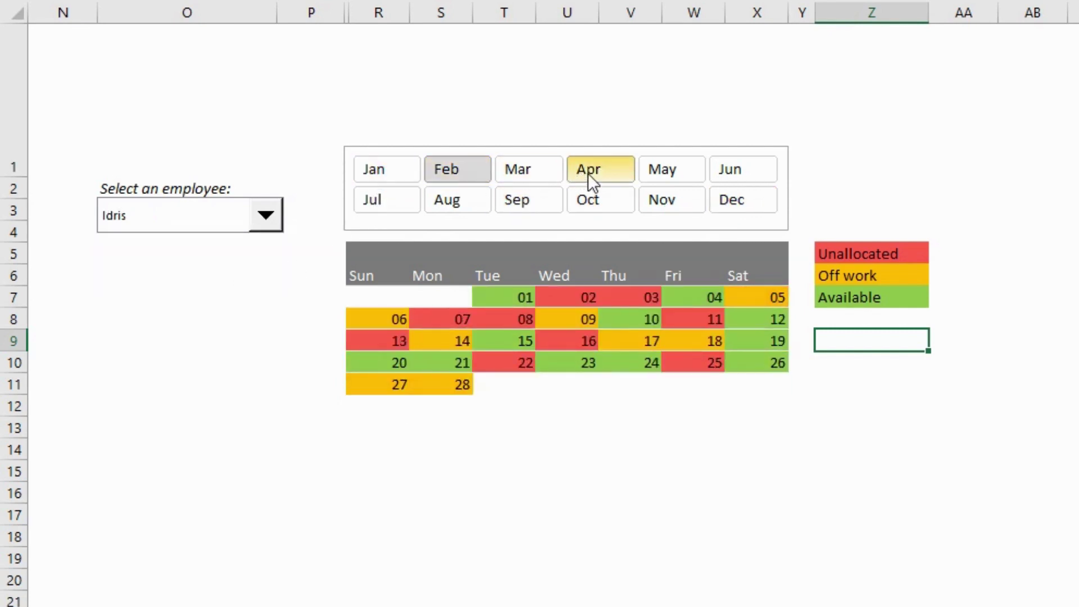
{"action": "left_click", "coordinate": [588, 173]}
- Switch to Oswald and step through August and September to October
{"action": "left_click", "coordinate": [266, 216]}
{"action": "left_click", "coordinate": [204, 269]}
{"action": "left_click", "coordinate": [448, 202]}
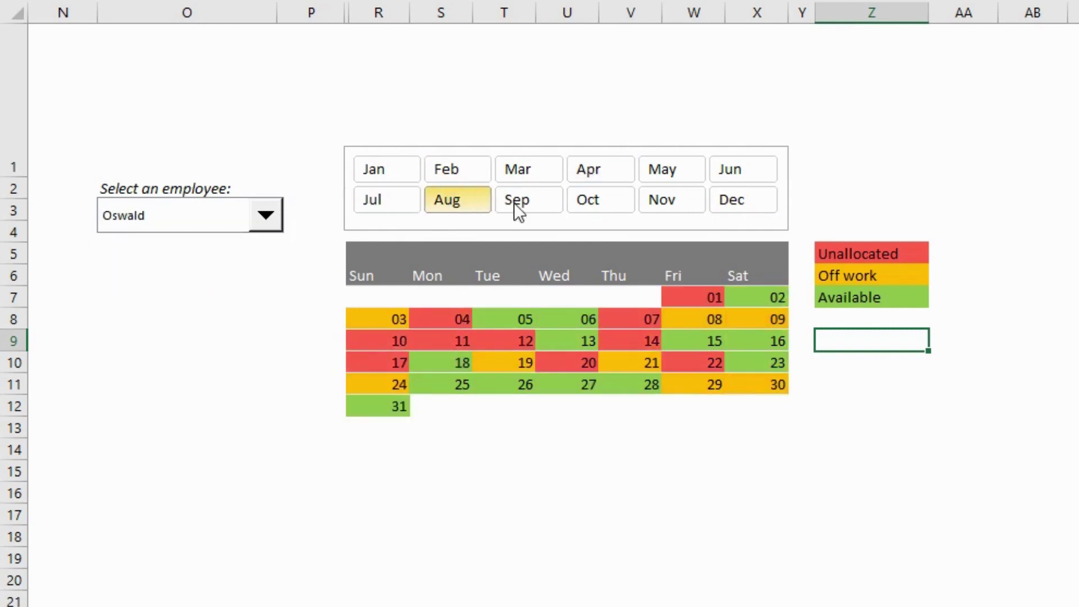
{"action": "left_click", "coordinate": [531, 201]}
{"action": "left_click", "coordinate": [603, 203]}
{"action": "left_click", "coordinate": [605, 203]}
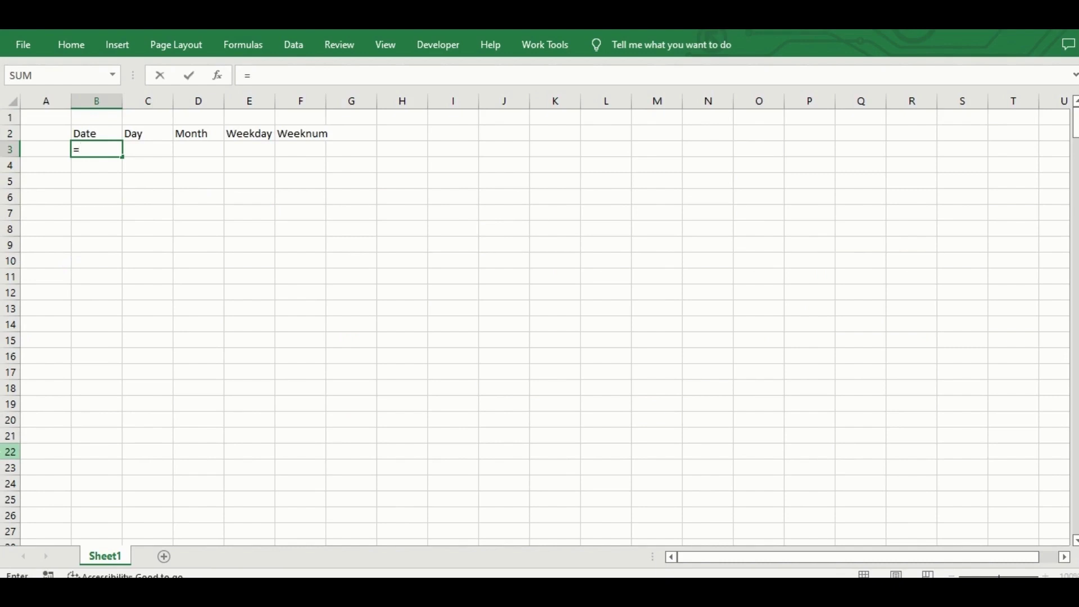
- Enter =DATE(2022,1,1) as the first date and widen the Date column
{"action": "type", "text": "date(2022,1,1"}
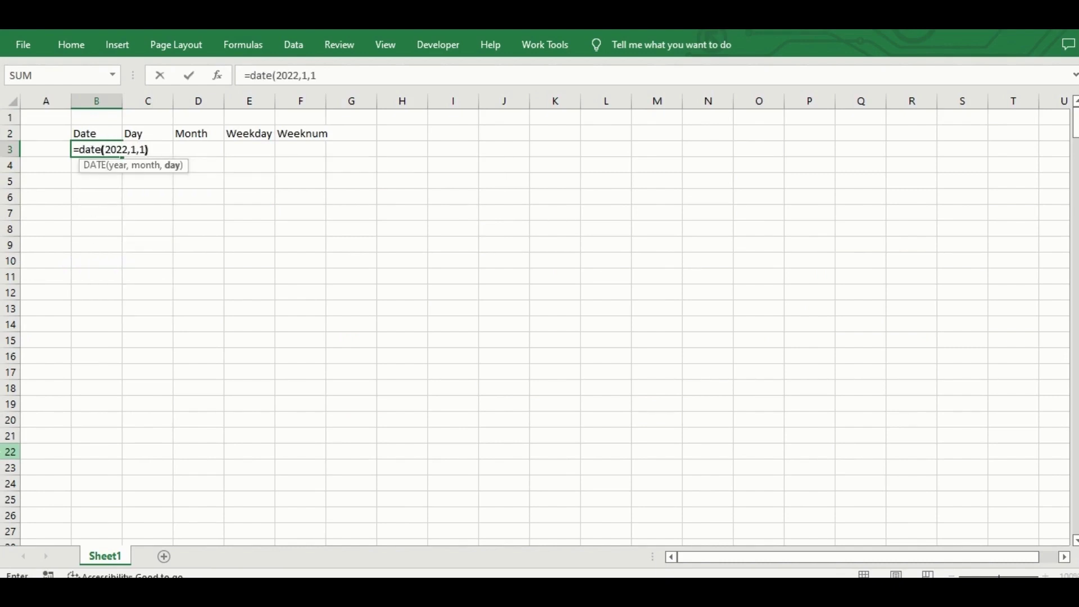
{"action": "key", "text": "Return"}
{"action": "left_click_drag", "start_coordinate": [122, 101], "coordinate": [165, 102]}
{"action": "left_click", "coordinate": [129, 149]}
{"action": "left_click_drag", "start_coordinate": [166, 156], "coordinate": [163, 456]}
{"action": "key", "text": "ctrl+z"}
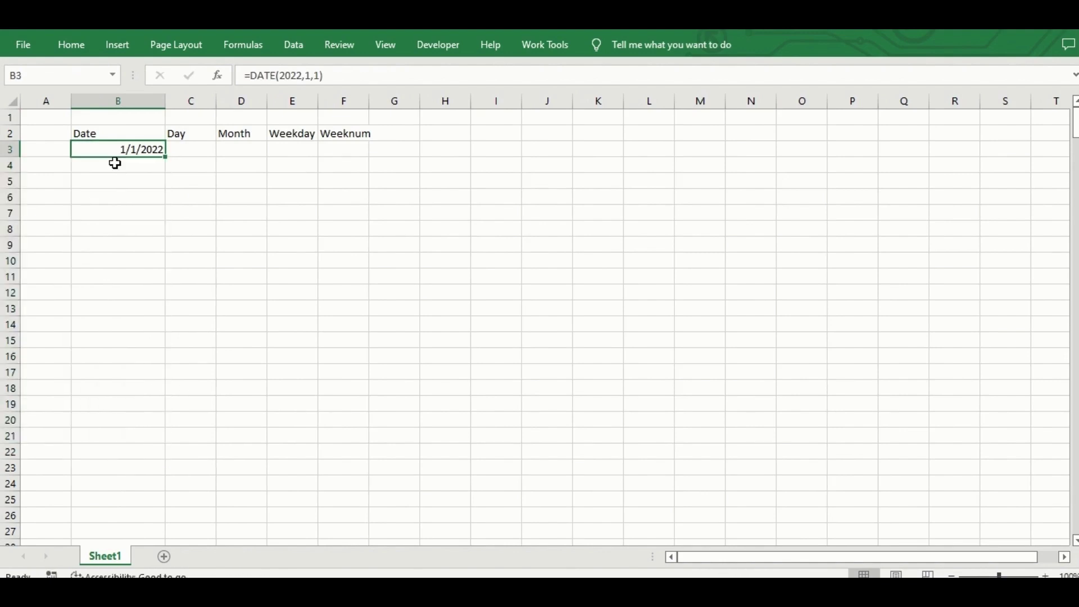
- Enter a next-day formula (=B3+1) below it and fill down to 12/31/2022
{"action": "left_click", "coordinate": [115, 164]}
{"action": "type", "text": "="}
{"action": "key", "text": "Up"}
{"action": "type", "text": "+"}
{"action": "key", "text": "Return"}
{"action": "left_click", "coordinate": [146, 165]}
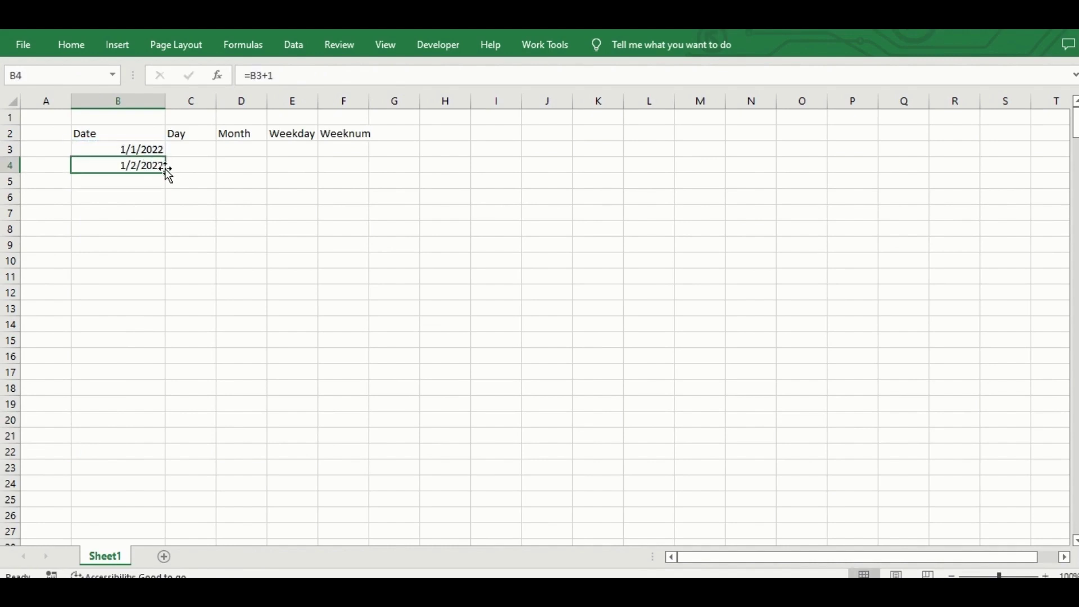
{"action": "left_click_drag", "start_coordinate": [166, 172], "coordinate": [7, 494]}
{"action": "scroll", "coordinate": [151, 352], "scroll_direction": "down", "scroll_amount": 4}
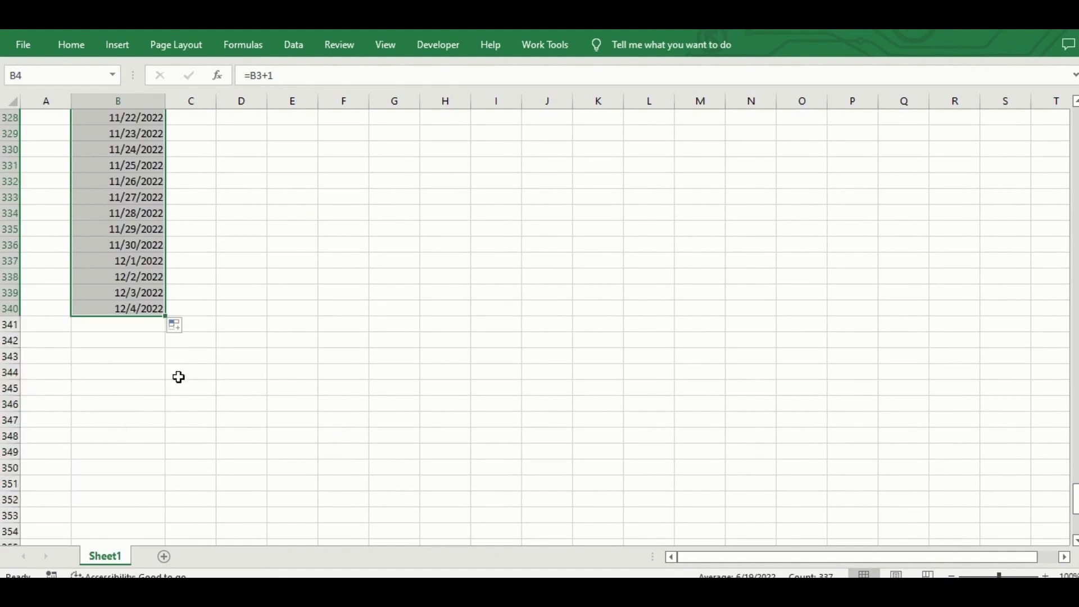
{"action": "left_click_drag", "start_coordinate": [163, 318], "coordinate": [162, 522]}
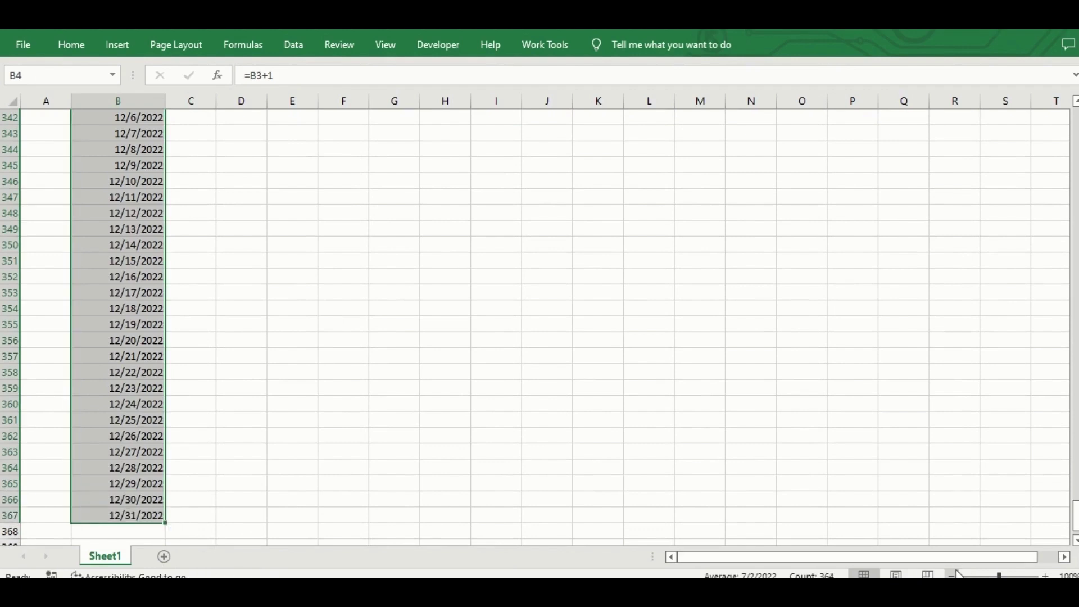
- Zoom the sheet out to 80% and return toward the top
{"action": "left_click", "coordinate": [952, 575]}
{"action": "left_click", "coordinate": [951, 575]}
{"action": "scroll", "coordinate": [236, 472], "scroll_direction": "up", "scroll_amount": 20}
- Enter =DAY(B3) in the first Day cell
{"action": "left_click", "coordinate": [520, 342]}
{"action": "key", "text": "ctrl+Home"}
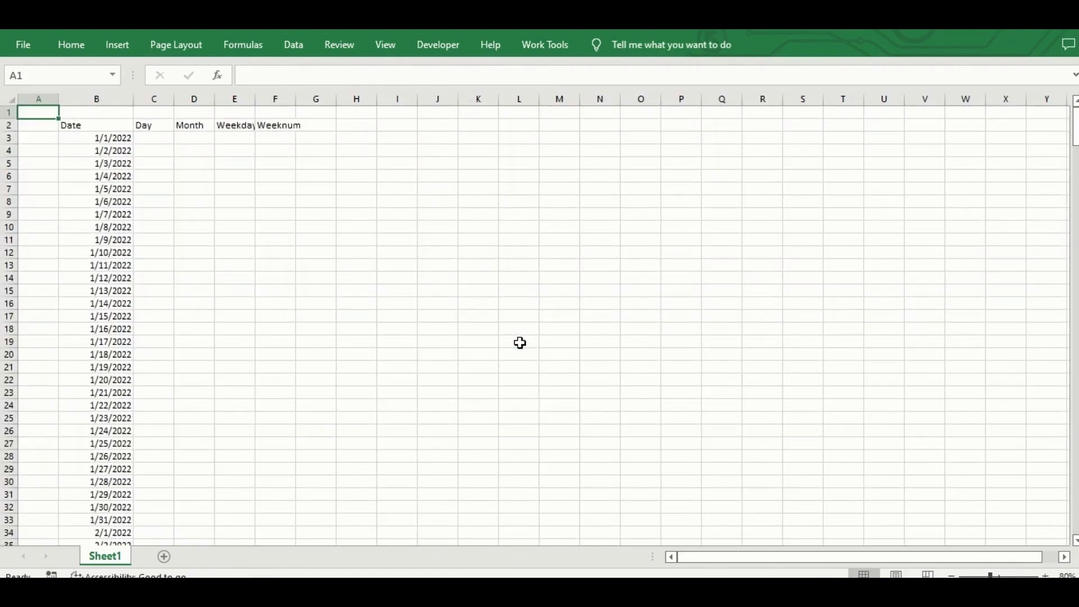
{"action": "left_click", "coordinate": [153, 137]}
{"action": "type", "text": "=day*"}
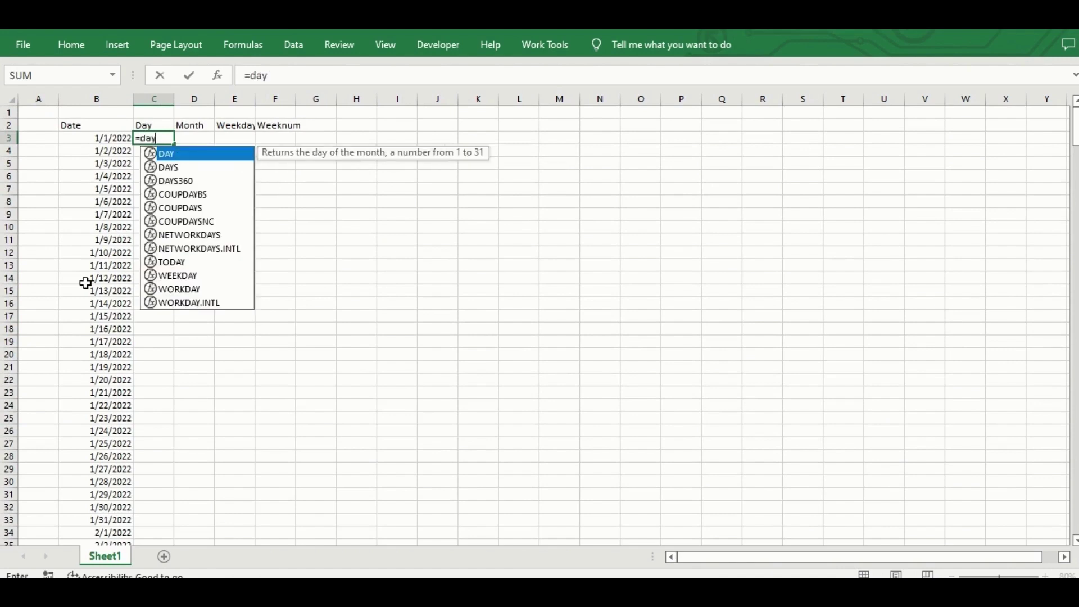
{"action": "key", "text": "Left"}
{"action": "type", "text": ")"}
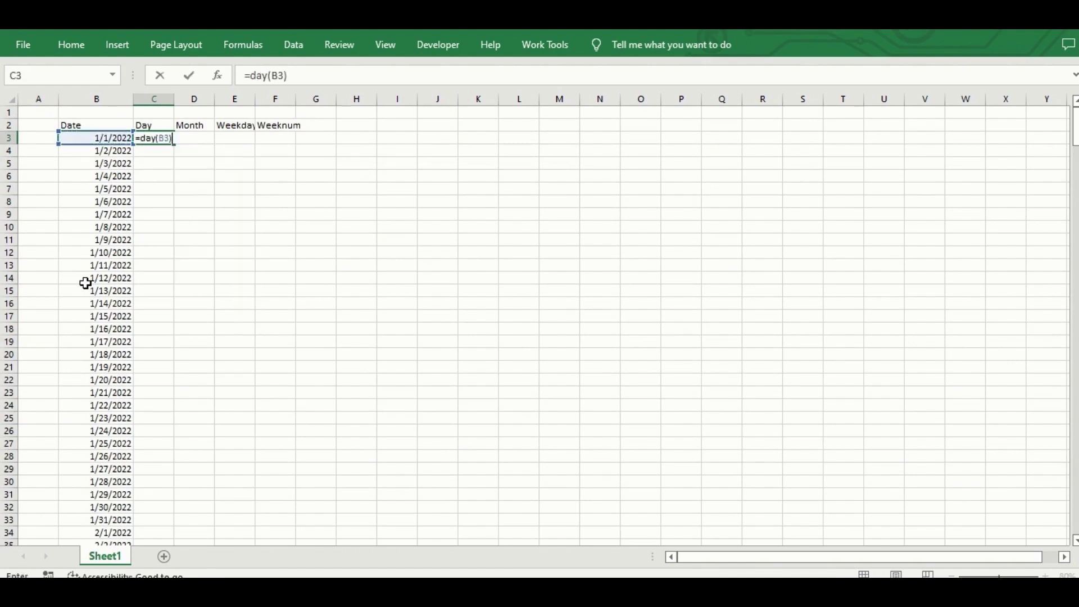
{"action": "key", "text": "ctrl+Return"}
- Enter =MONTH(B3) under Month and autofit columns C through F
{"action": "key", "text": "Right"}
{"action": "type", "text": "=month("}
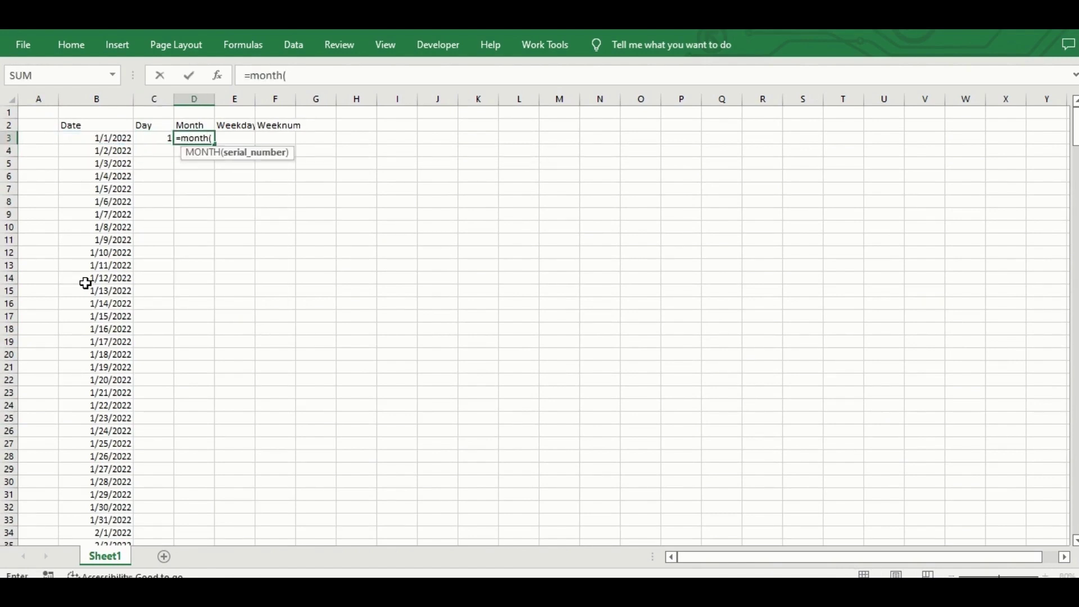
{"action": "key", "text": "Left"}
{"action": "key", "text": "Left"}
{"action": "key", "text": "Return"}
{"action": "key", "text": "Up"}
{"action": "key", "text": "Right"}
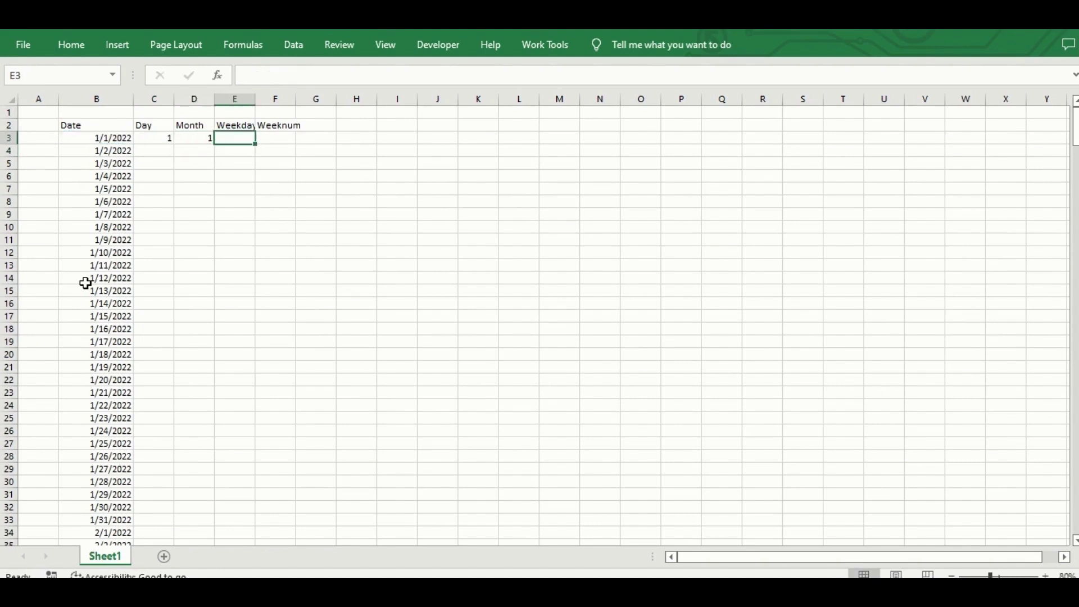
{"action": "left_click_drag", "start_coordinate": [154, 99], "coordinate": [331, 103]}
{"action": "double_click", "coordinate": [296, 99]}
- Enter =WEEKDAY(B3,1) in the first Weekday cell
{"action": "left_click", "coordinate": [349, 128]}
{"action": "key", "text": "Down"}
{"action": "type", "text": "=wee"}
{"action": "key", "text": "Tab"}
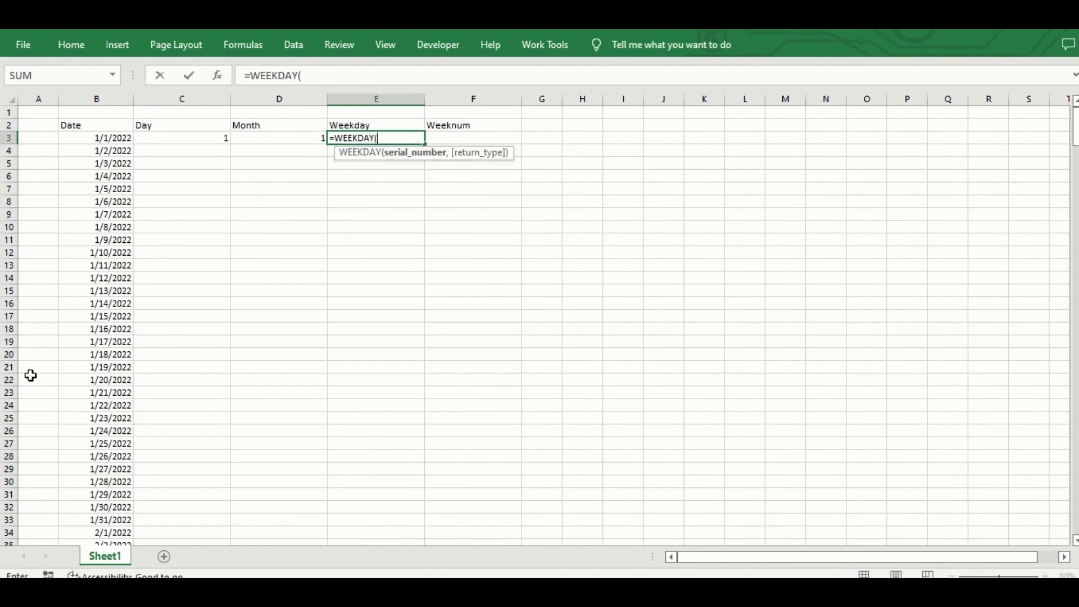
{"action": "left_click", "coordinate": [90, 139]}
{"action": "type", "text": ","}
{"action": "double_click", "coordinate": [414, 167]}
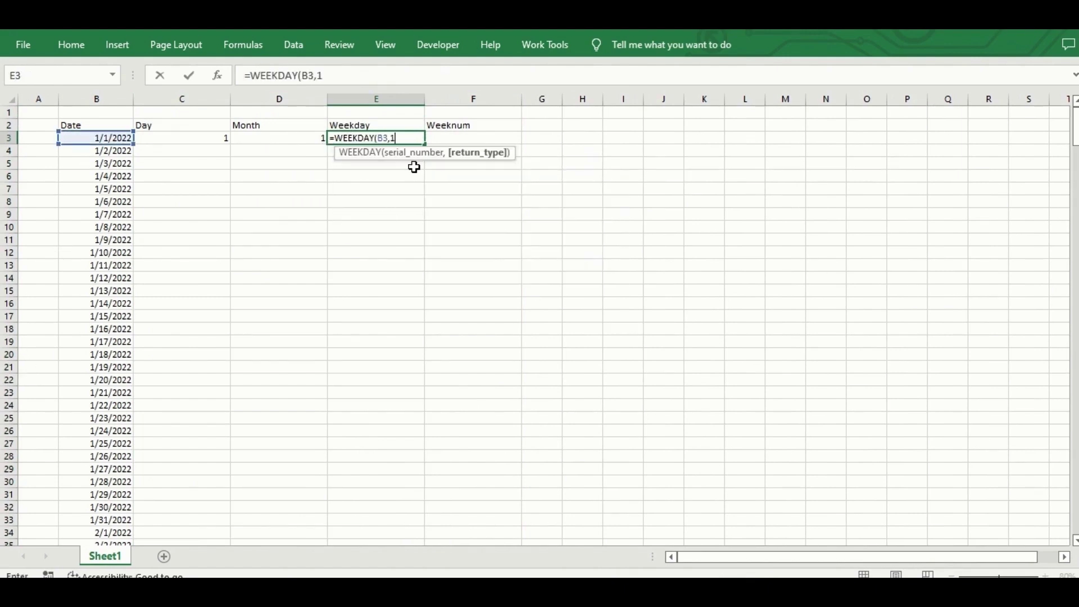
{"action": "key", "text": "Return"}
- Enter =WEEKNUM(B3,1) in the first Weeknum cell, counting weeks from Sunday
{"action": "key", "text": "Up"}
{"action": "key", "text": "Right"}
{"action": "type", "text": "=week"}
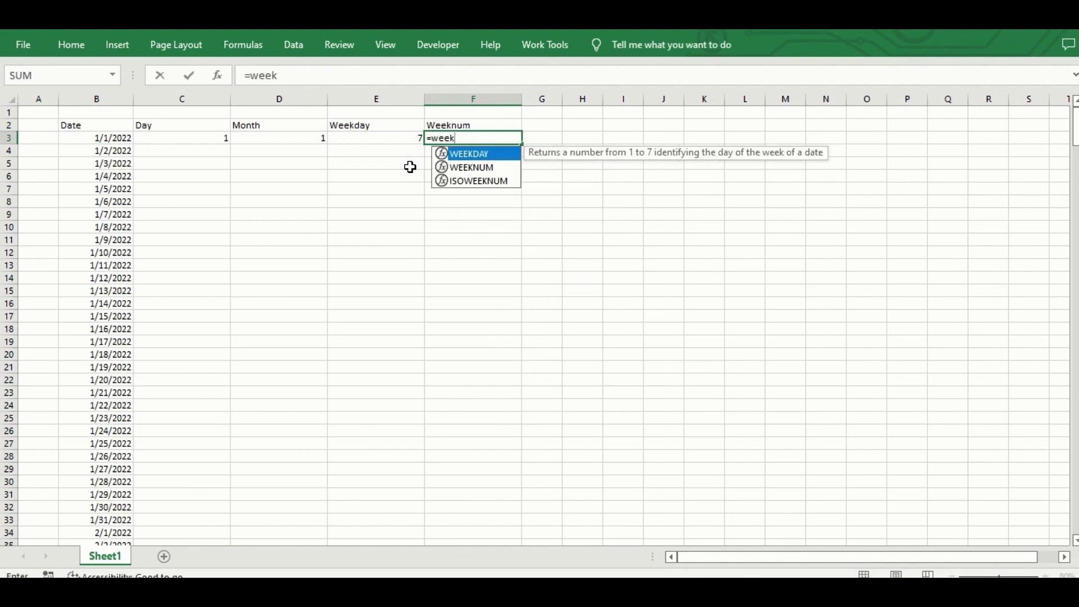
{"action": "key", "text": "Down"}
{"action": "key", "text": "Tab"}
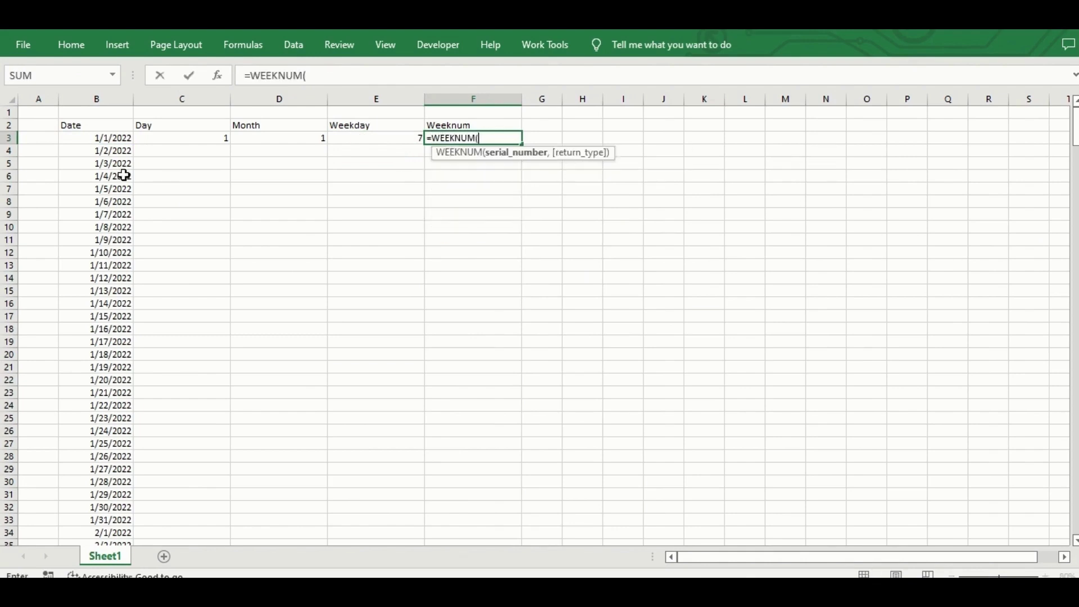
{"action": "left_click", "coordinate": [115, 139]}
{"action": "type", "text": ","}
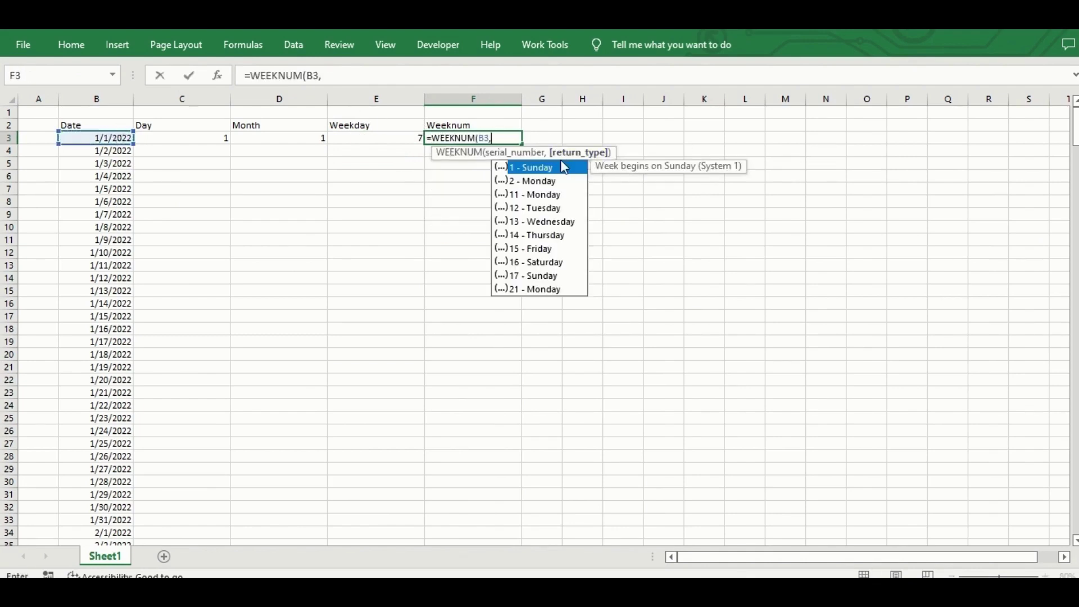
{"action": "double_click", "coordinate": [562, 171]}
{"action": "type", "text": ")"}
{"action": "key", "text": "Return"}
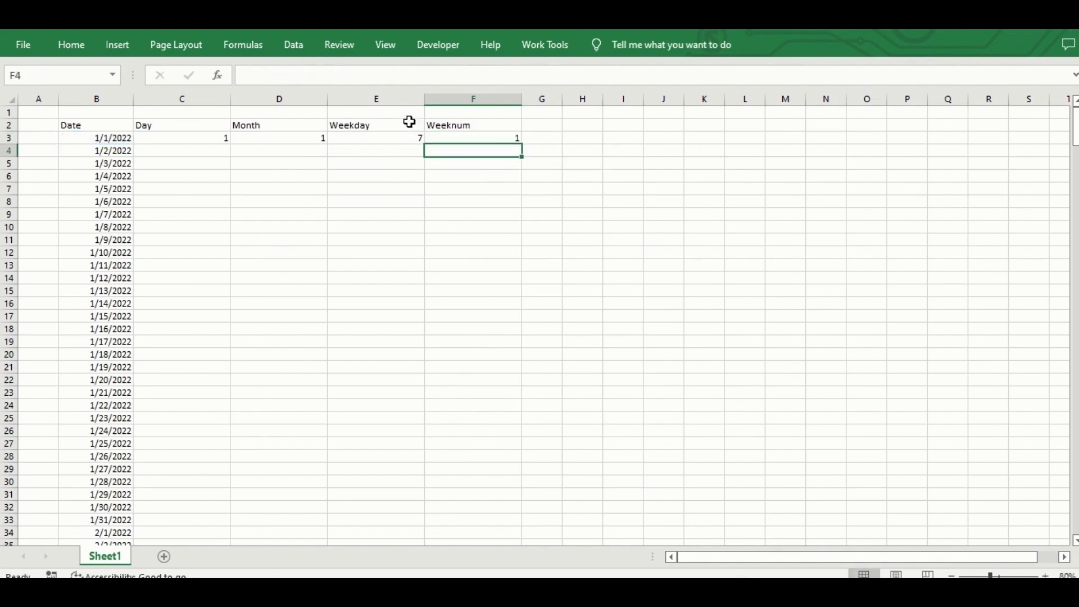
- Fill the Day, Month, Weekday and Weeknum formulas down through all 2022 rows
{"action": "left_click_drag", "start_coordinate": [208, 144], "coordinate": [478, 141]}
{"action": "double_click", "coordinate": [523, 145]}
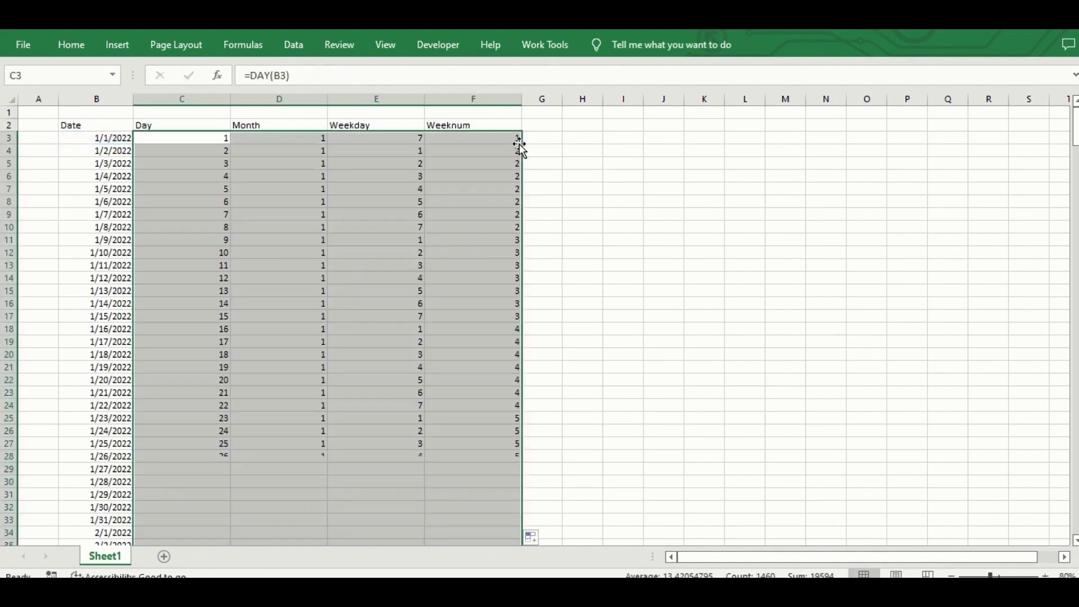
{"action": "scroll", "coordinate": [242, 288], "scroll_direction": "down", "scroll_amount": 8}
{"action": "scroll", "coordinate": [242, 288], "scroll_direction": "down", "scroll_amount": 15}
{"action": "left_click_drag", "start_coordinate": [1075, 219], "coordinate": [1075, 121]}
- Format the date data as a table with headers using a dark-header style
{"action": "left_click", "coordinate": [279, 201]}
{"action": "left_click", "coordinate": [66, 124]}
{"action": "left_click", "coordinate": [72, 44]}
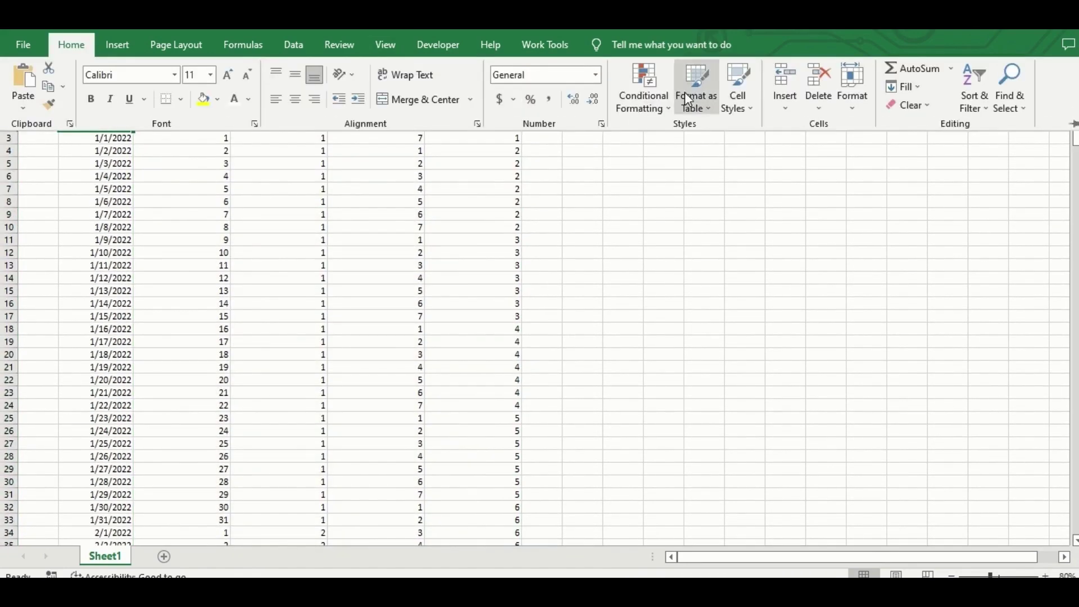
{"action": "left_click", "coordinate": [686, 94]}
{"action": "left_click", "coordinate": [746, 220]}
{"action": "left_click", "coordinate": [523, 304]}
- Create a PivotTable from Table1 at K5 and arrange Day, Weekday and Weeknum fields
{"action": "left_click", "coordinate": [351, 216]}
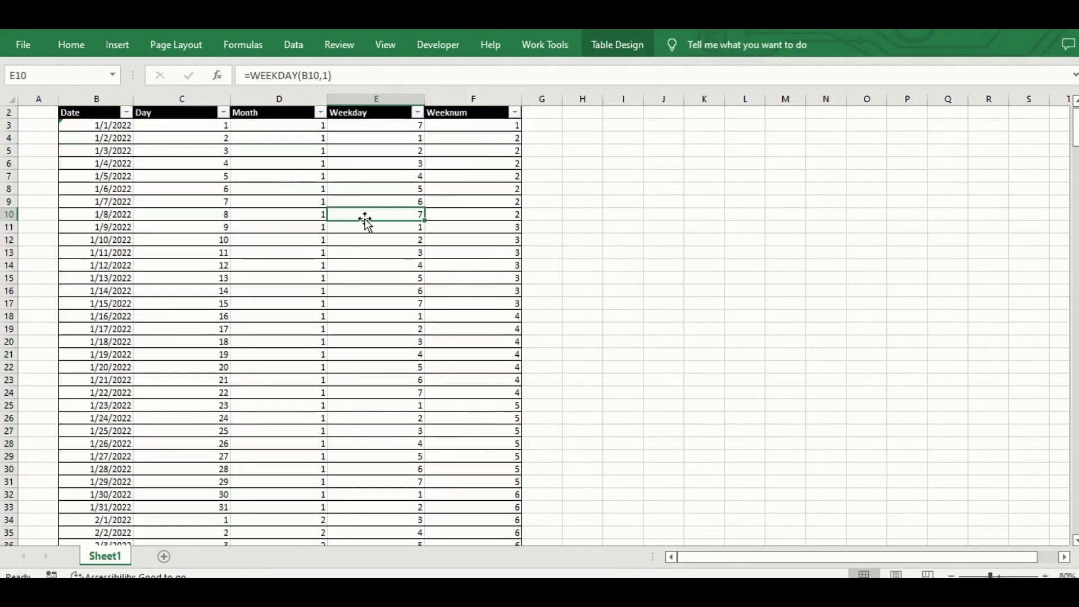
{"action": "scroll", "coordinate": [398, 137], "scroll_direction": "up", "scroll_amount": 1}
{"action": "left_click", "coordinate": [617, 45]}
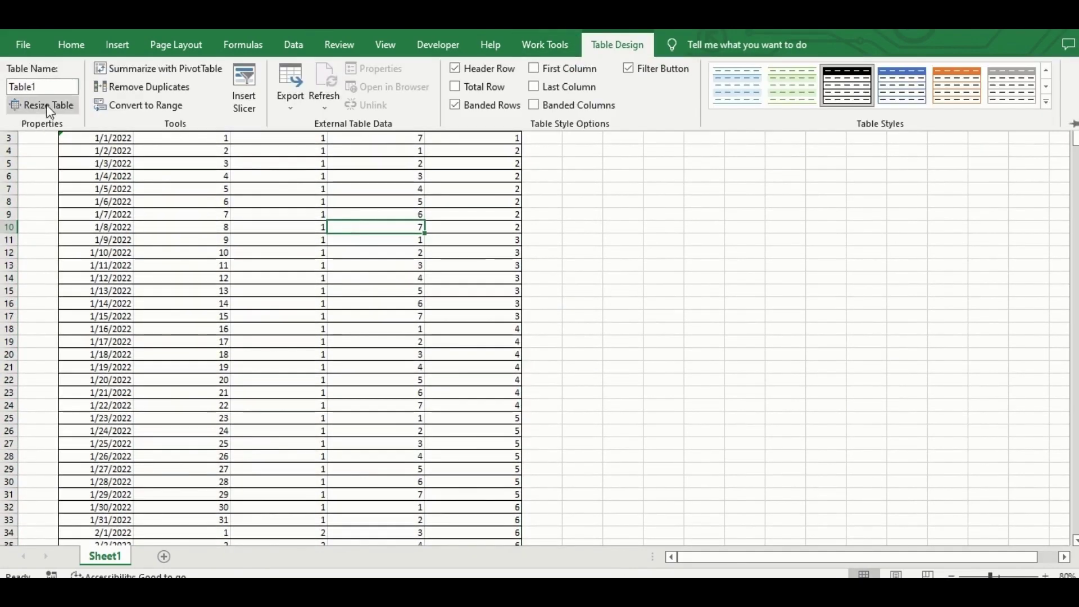
{"action": "left_click", "coordinate": [157, 68]}
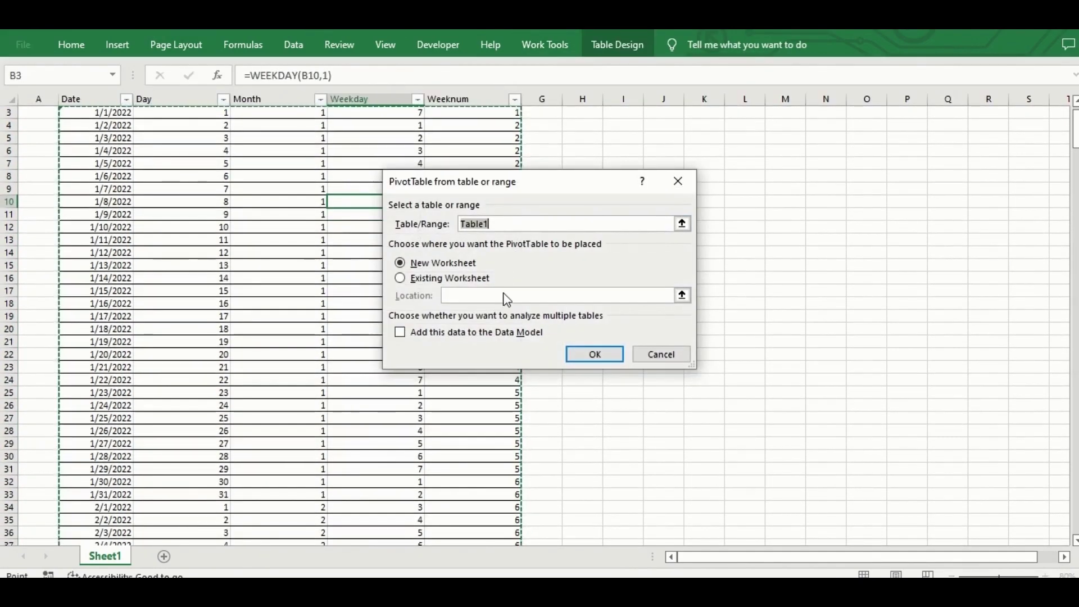
{"action": "left_click", "coordinate": [401, 278]}
{"action": "left_click", "coordinate": [707, 137]}
{"action": "scroll", "coordinate": [712, 158], "scroll_direction": "up", "scroll_amount": 1}
{"action": "left_click", "coordinate": [596, 354]}
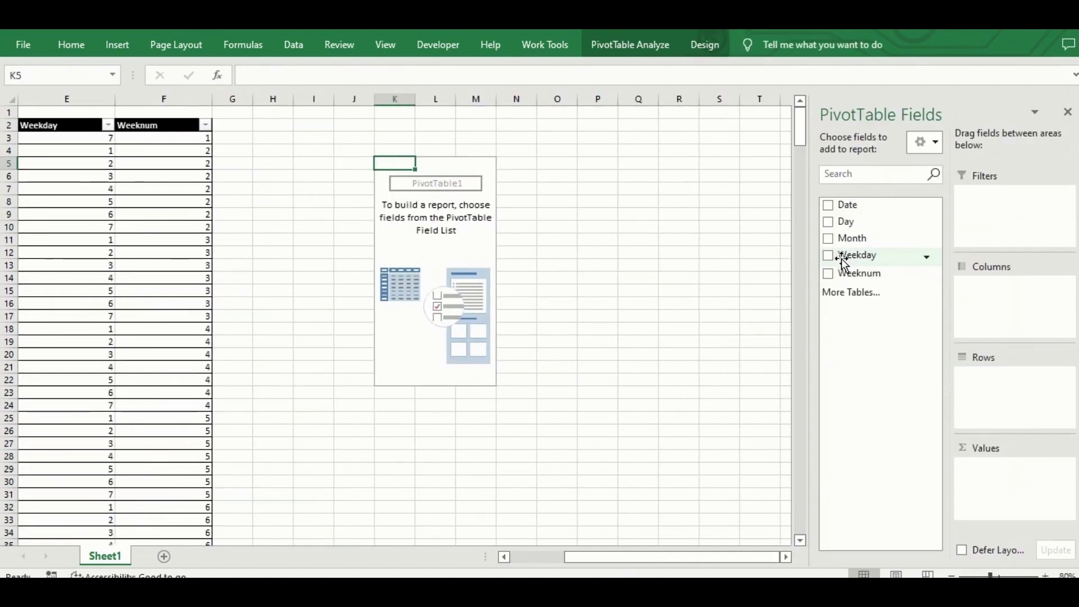
{"action": "left_click", "coordinate": [59, 189]}
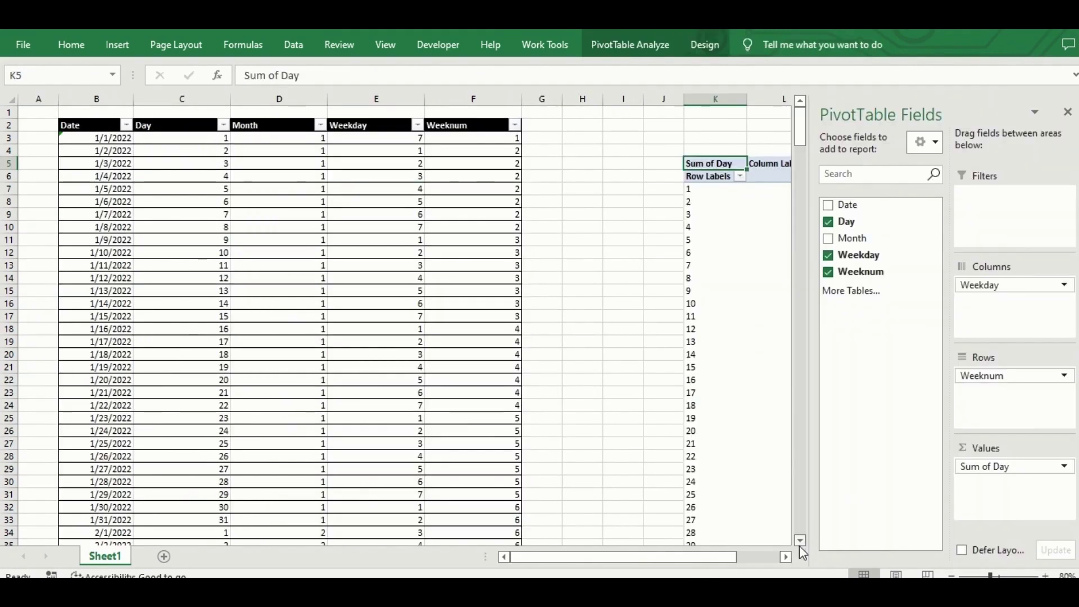
{"action": "scroll", "coordinate": [786, 557], "scroll_direction": "right", "scroll_amount": 4}
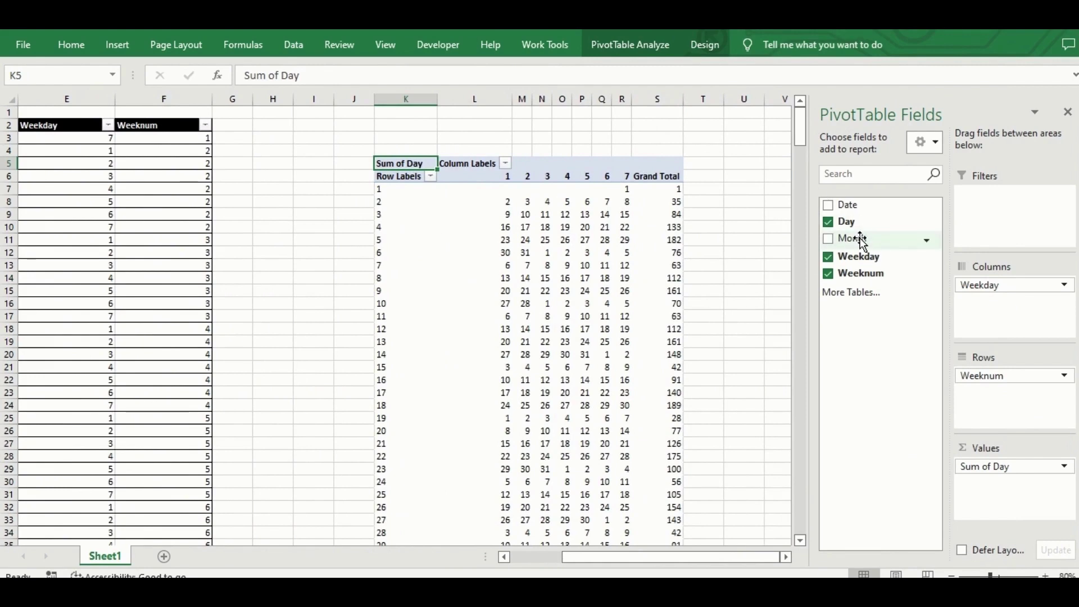
- Add a Month slicer beside the source table and test filtering to months 1 and 2
{"action": "left_click", "coordinate": [503, 252]}
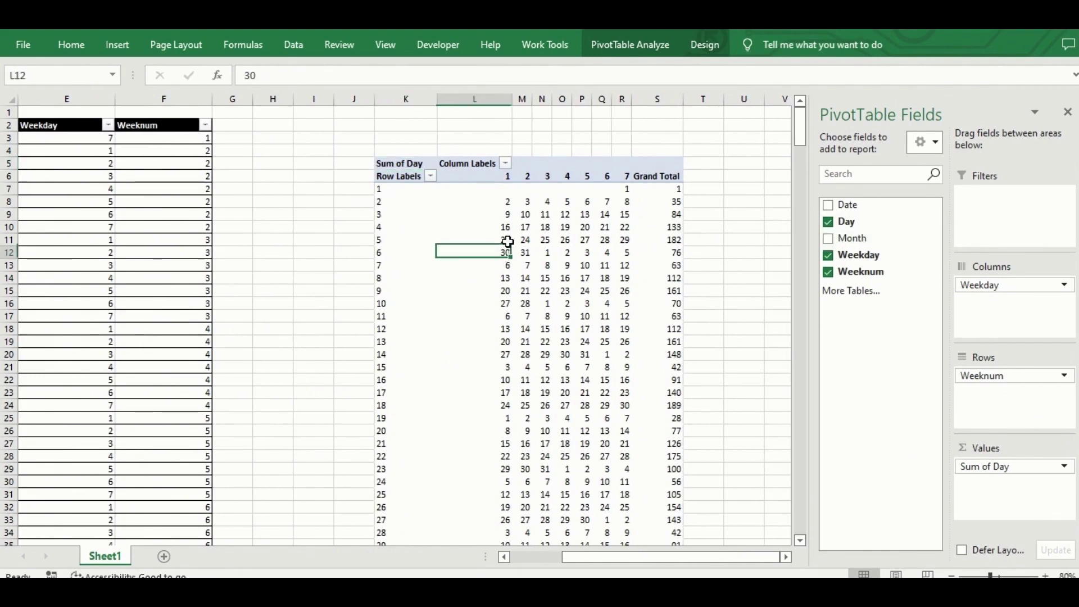
{"action": "left_click", "coordinate": [618, 47]}
{"action": "left_click", "coordinate": [430, 68]}
{"action": "left_click", "coordinate": [462, 171]}
{"action": "left_click", "coordinate": [529, 432]}
{"action": "left_click_drag", "start_coordinate": [393, 243], "coordinate": [263, 204]}
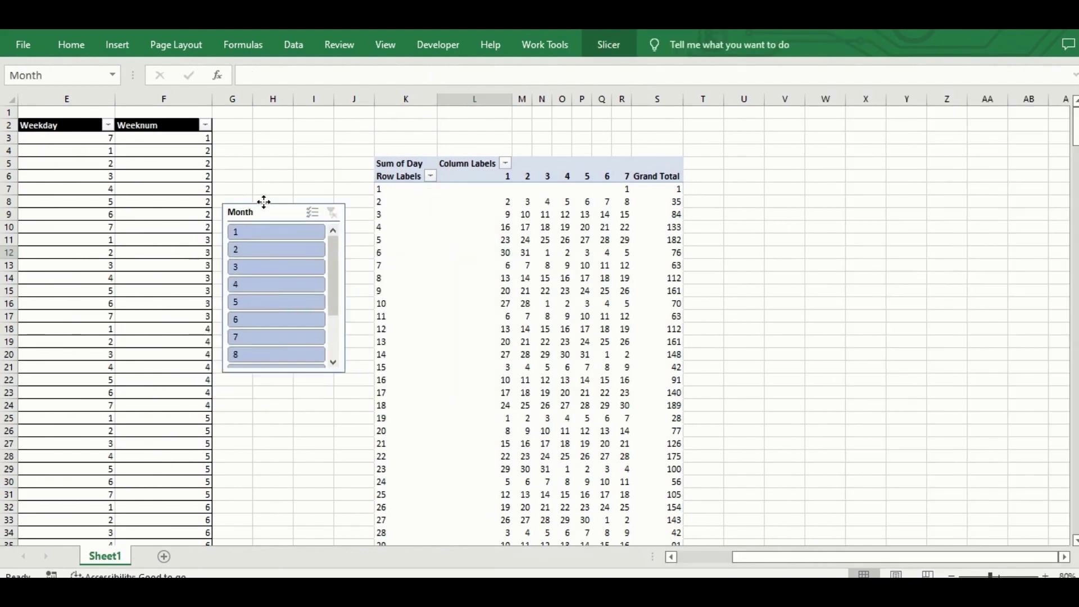
{"action": "left_click", "coordinate": [272, 228]}
{"action": "left_click", "coordinate": [283, 247]}
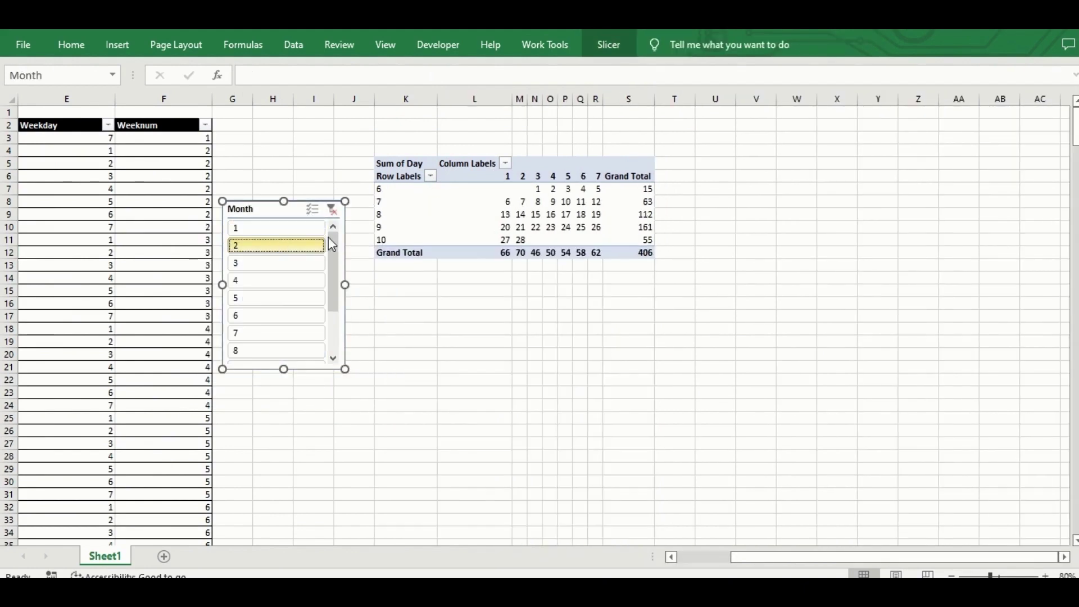
- Turn off grand totals for rows and columns in the PivotTable
{"action": "left_click", "coordinate": [475, 252]}
{"action": "left_click", "coordinate": [632, 45]}
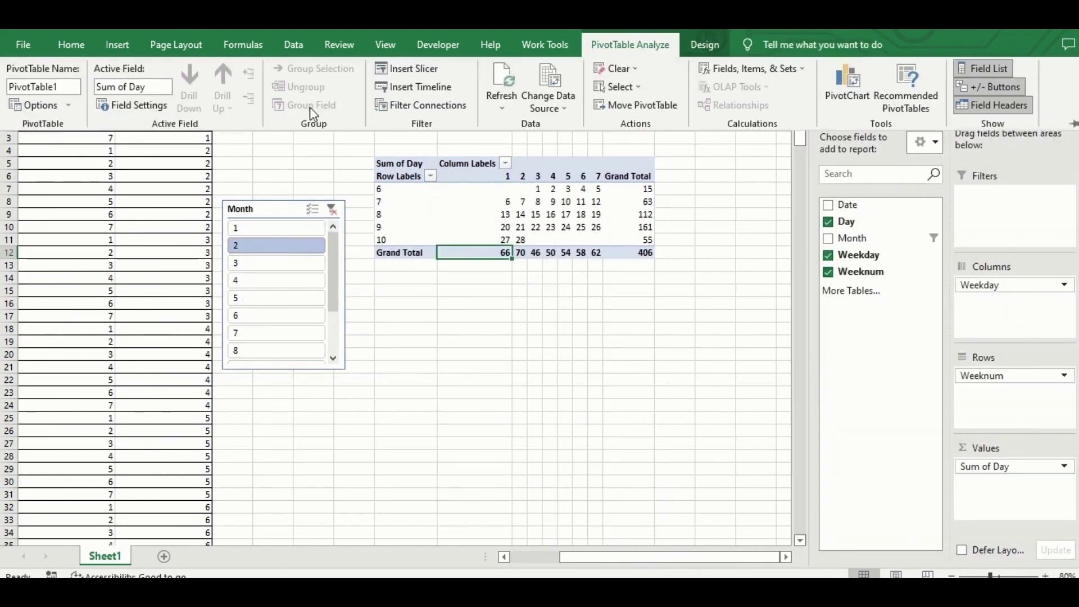
{"action": "left_click", "coordinate": [704, 45]}
{"action": "left_click", "coordinate": [79, 106]}
{"action": "left_click", "coordinate": [105, 133]}
- Disable autofit column widths on update in PivotTable Options
{"action": "left_click", "coordinate": [475, 201]}
{"action": "left_click", "coordinate": [630, 45]}
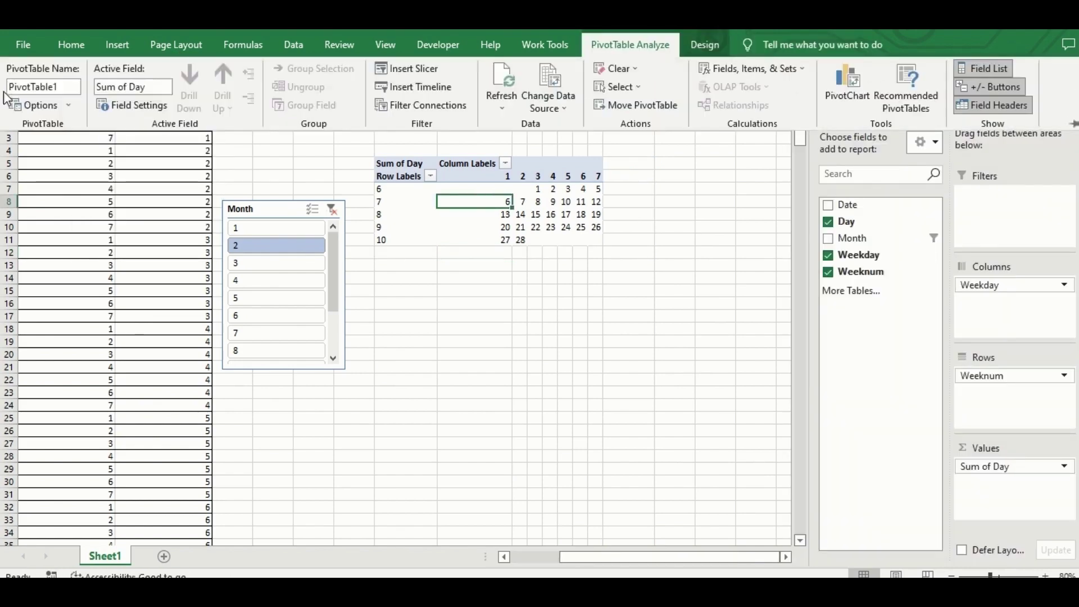
{"action": "left_click", "coordinate": [35, 105]}
{"action": "left_click", "coordinate": [384, 300]}
{"action": "left_click", "coordinate": [618, 416]}
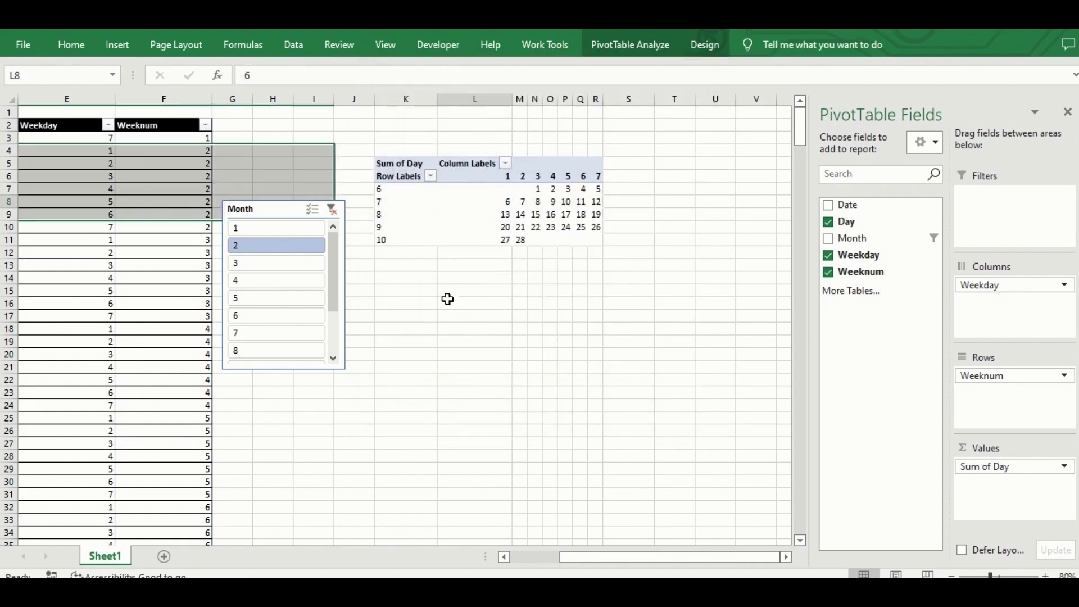
- Widen columns L through R equally and filter the slicer to month 10
{"action": "left_click", "coordinate": [447, 293]}
{"action": "left_click_drag", "start_coordinate": [478, 97], "coordinate": [596, 99]}
{"action": "left_click_drag", "start_coordinate": [602, 99], "coordinate": [697, 99]}
{"action": "left_click", "coordinate": [529, 201]}
{"action": "left_click", "coordinate": [461, 178]}
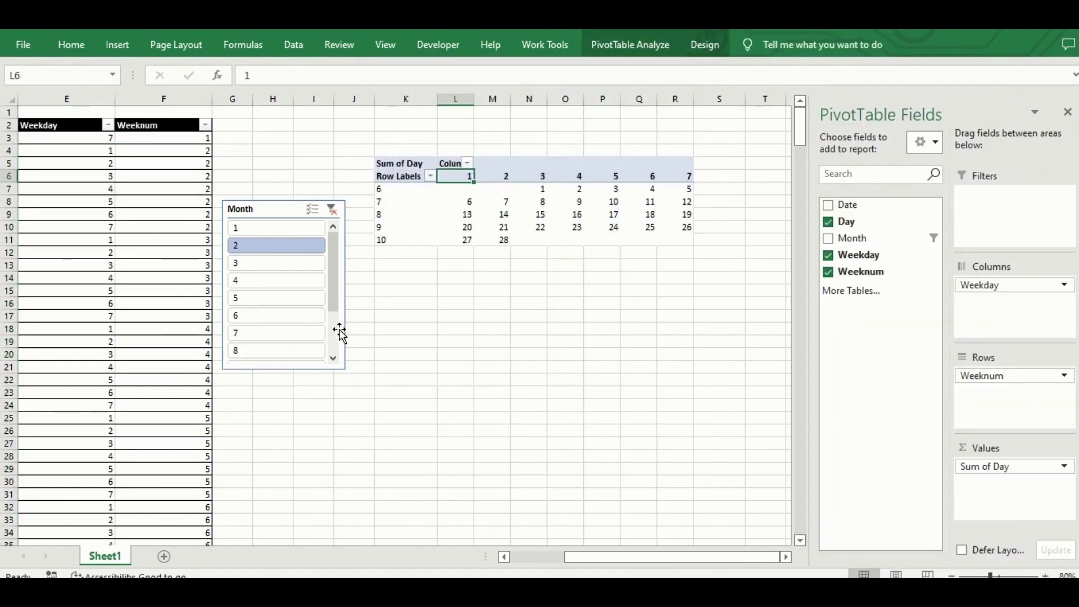
{"action": "scroll", "coordinate": [326, 321], "scroll_direction": "down", "scroll_amount": 2}
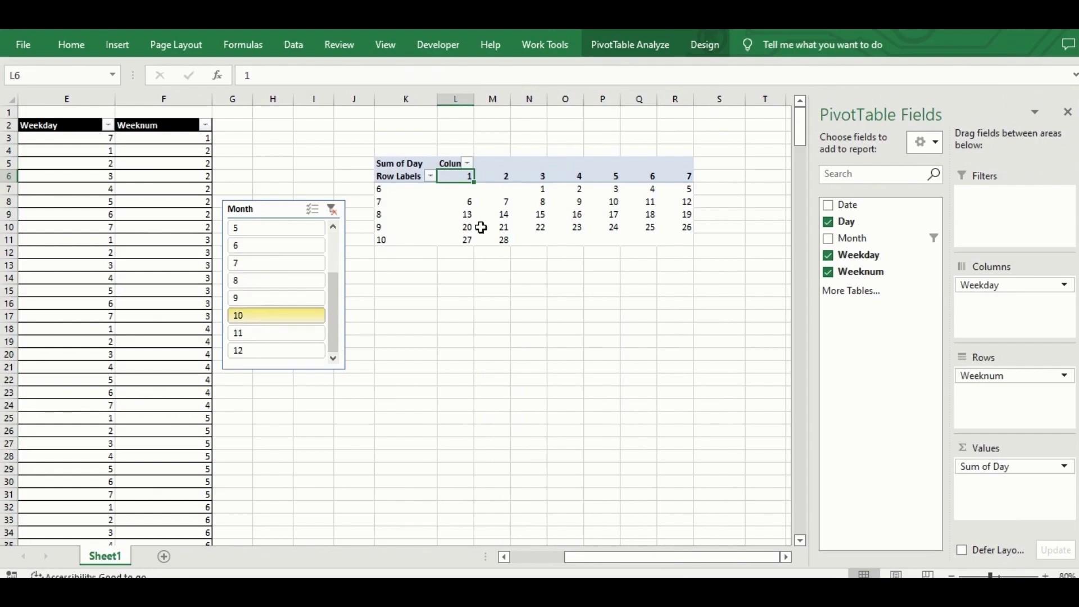
{"action": "left_click", "coordinate": [528, 354]}
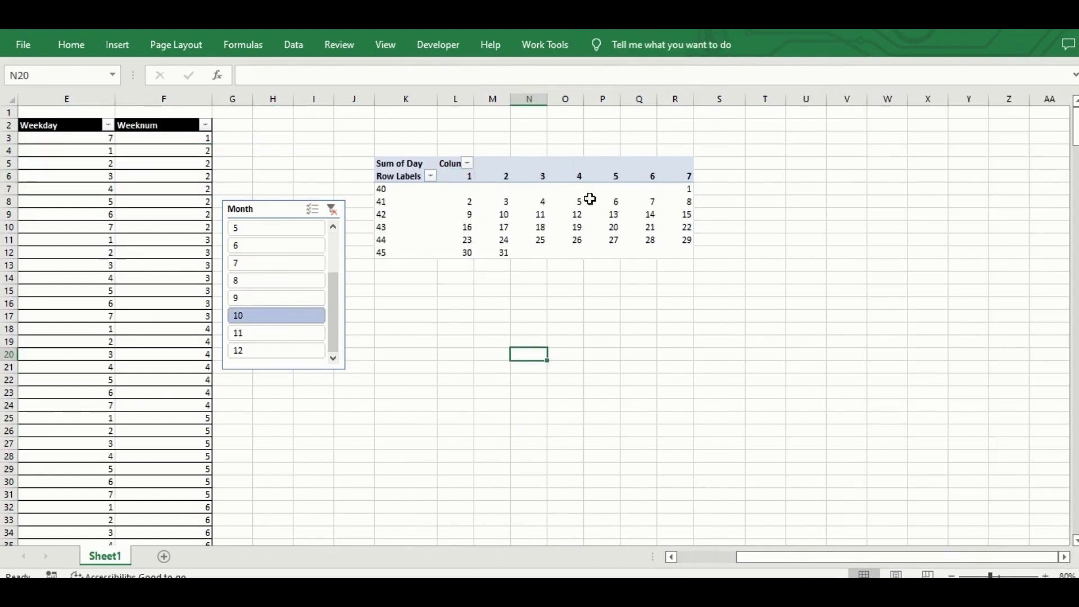
- In PivotTable Options > Display, turn off expand/collapse buttons and field captions
{"action": "left_click", "coordinate": [459, 183]}
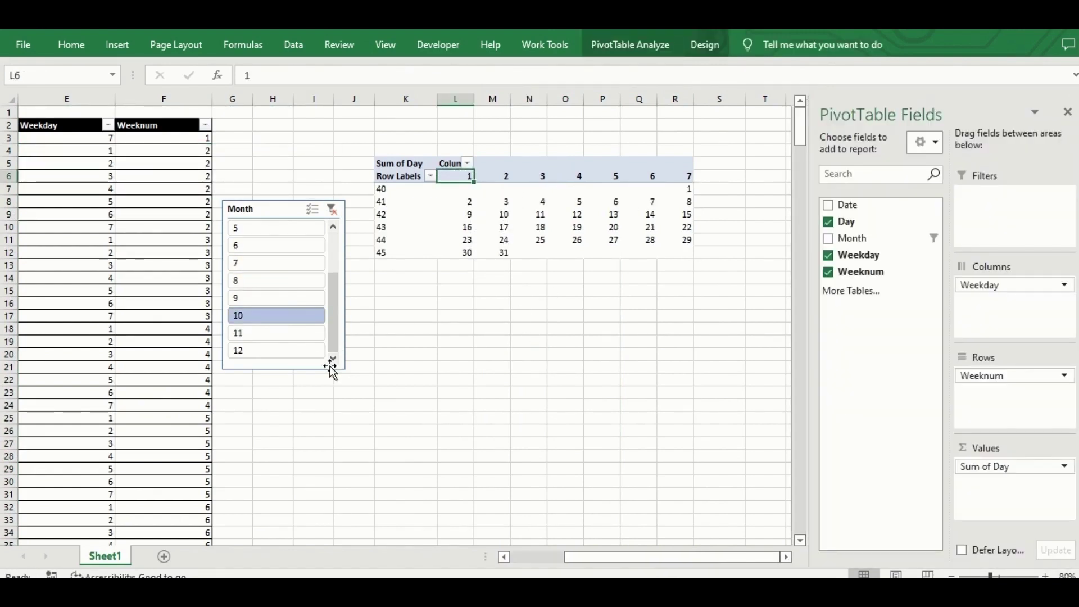
{"action": "left_click", "coordinate": [620, 49]}
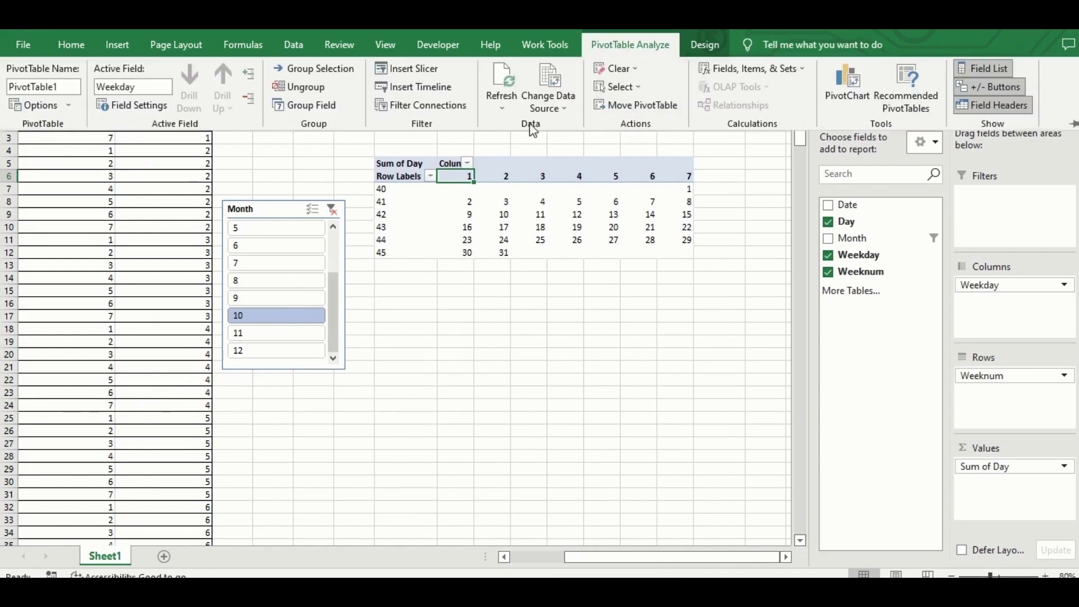
{"action": "left_click", "coordinate": [37, 105]}
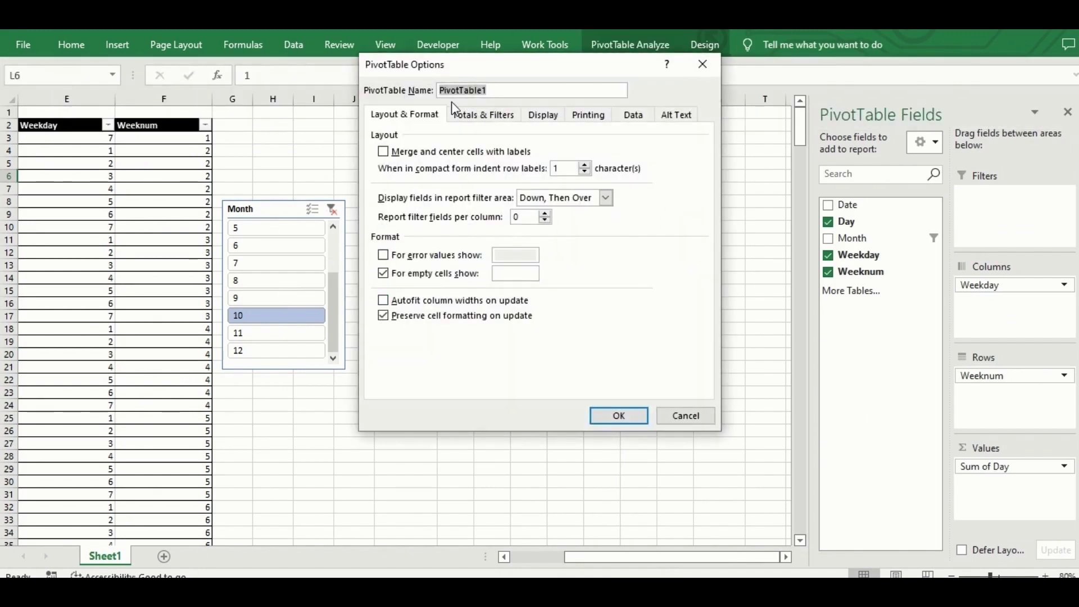
{"action": "left_click", "coordinate": [467, 118]}
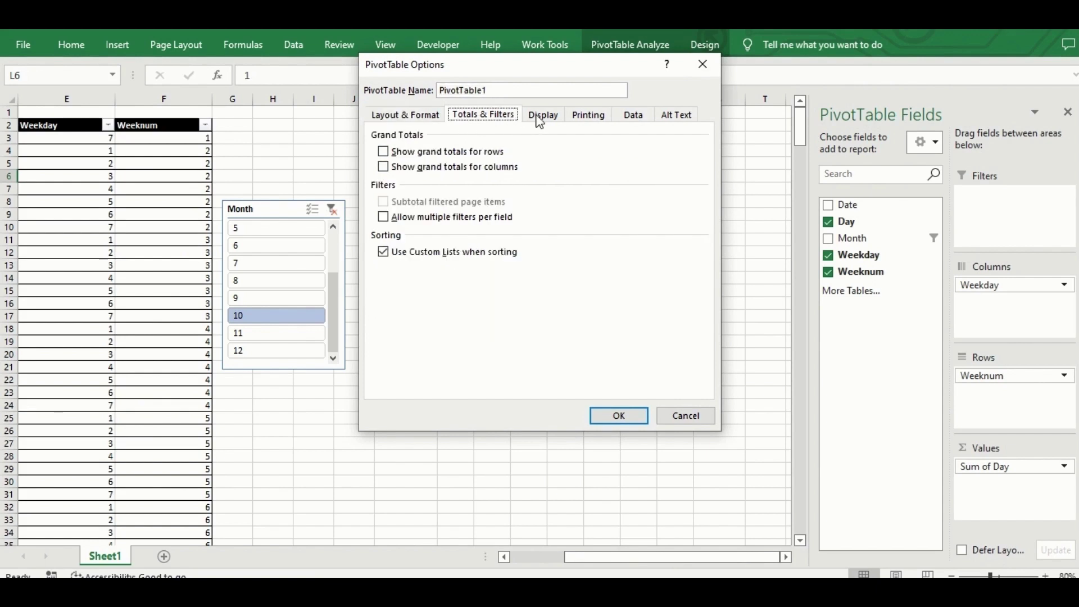
{"action": "left_click", "coordinate": [544, 116]}
{"action": "left_click", "coordinate": [431, 160]}
{"action": "left_click", "coordinate": [428, 220]}
{"action": "left_click", "coordinate": [618, 416]}
- Label the weekday headers Sun, Mon, Tue, Wed, Thu, Fri and Sat
{"action": "type", "text": "Sun"}
{"action": "key", "text": "Tab"}
{"action": "type", "text": "Mon"}
{"action": "key", "text": "Tab"}
{"action": "key", "text": "F2"}
{"action": "type", "text": "Tue"}
{"action": "key", "text": "Tab"}
{"action": "type", "text": "Wed"}
{"action": "key", "text": "Tab"}
{"action": "type", "text": "Thur"}
{"action": "key", "text": "Tab"}
{"action": "type", "text": "F"}
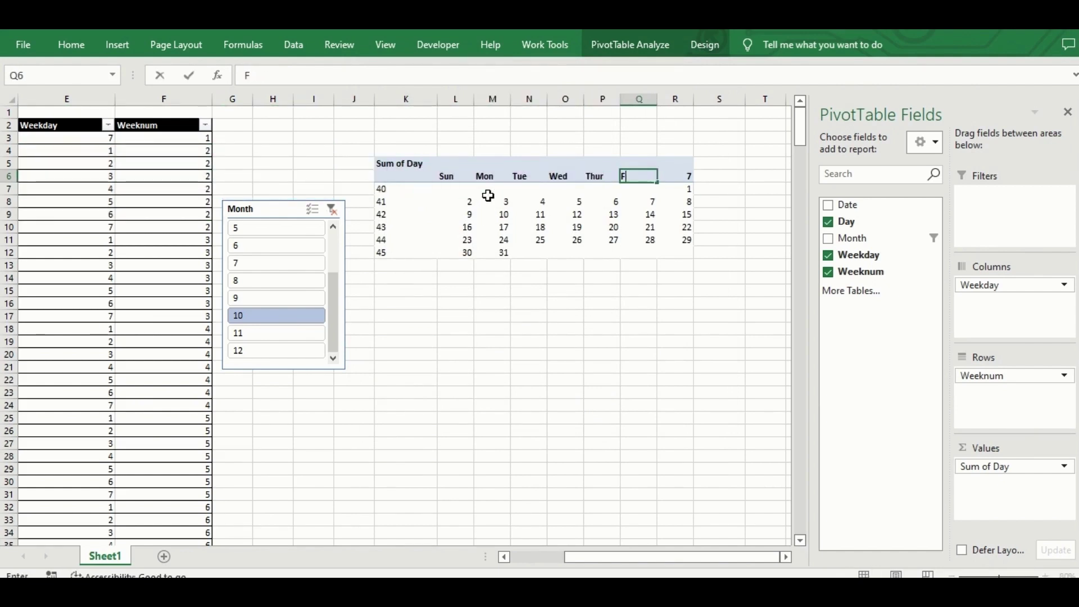
{"action": "type", "text": "ri"}
{"action": "key", "text": "Tab"}
{"action": "type", "text": "Sat"}
{"action": "key", "text": "Left"}
{"action": "key", "text": "Left"}
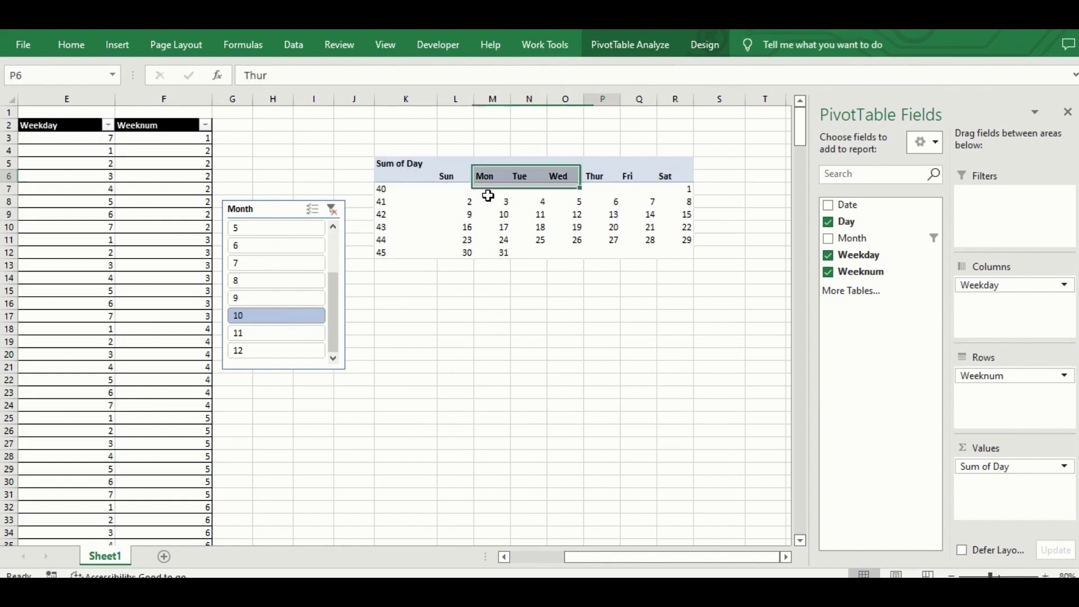
{"action": "type", "text": "Thu"}
{"action": "left_click", "coordinate": [432, 203]}
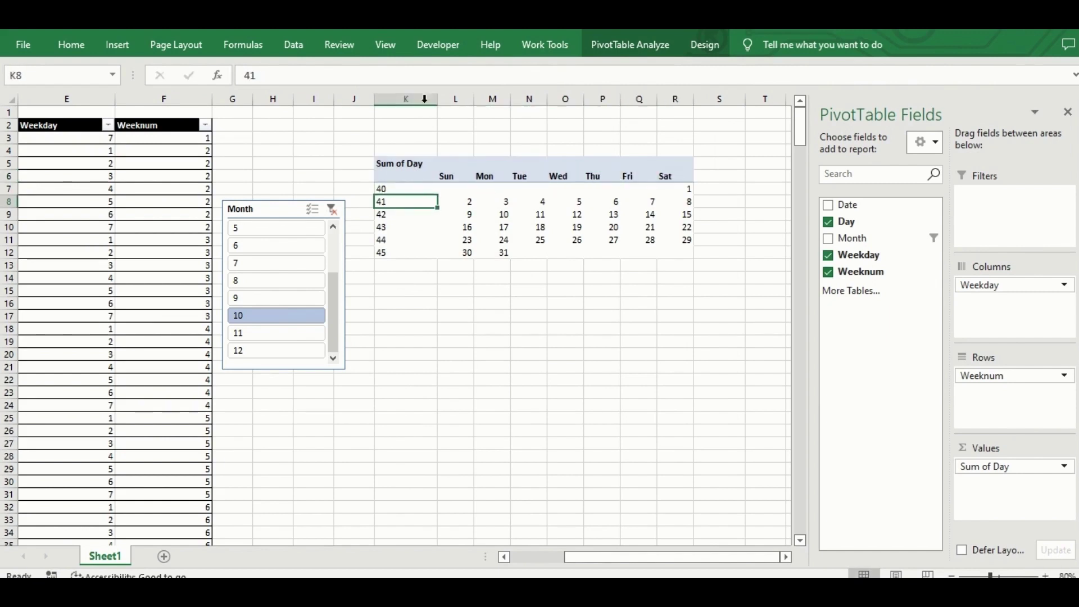
- Hide week-number column K and switch the calendar through months 6, 10 and 12
{"action": "right_click", "coordinate": [419, 99]}
{"action": "left_click", "coordinate": [482, 331]}
{"action": "left_click", "coordinate": [438, 286]}
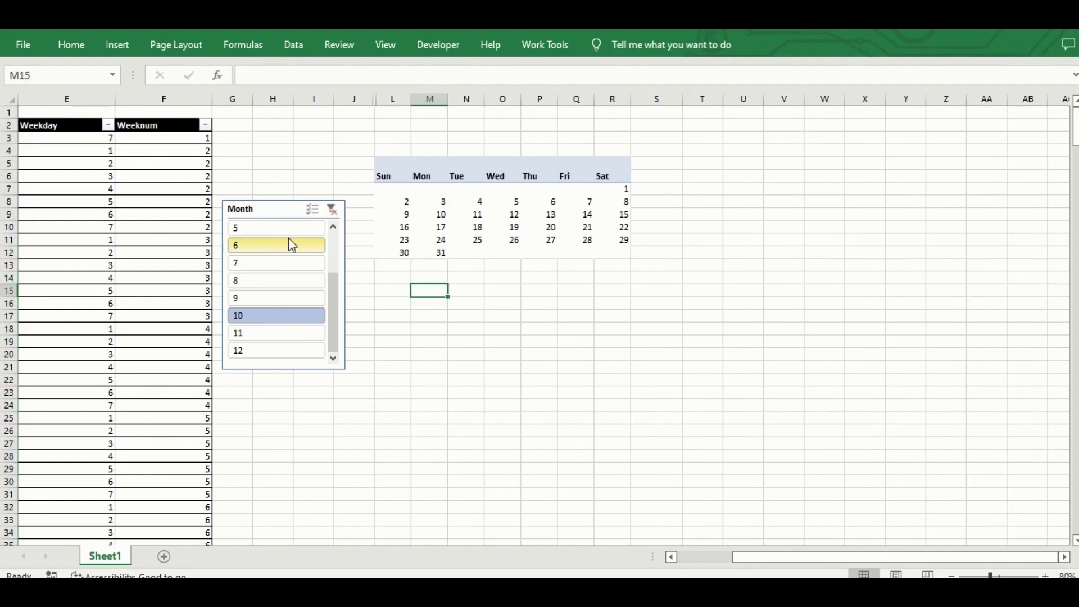
{"action": "left_click", "coordinate": [289, 245]}
{"action": "left_click", "coordinate": [289, 315]}
{"action": "left_click", "coordinate": [293, 352]}
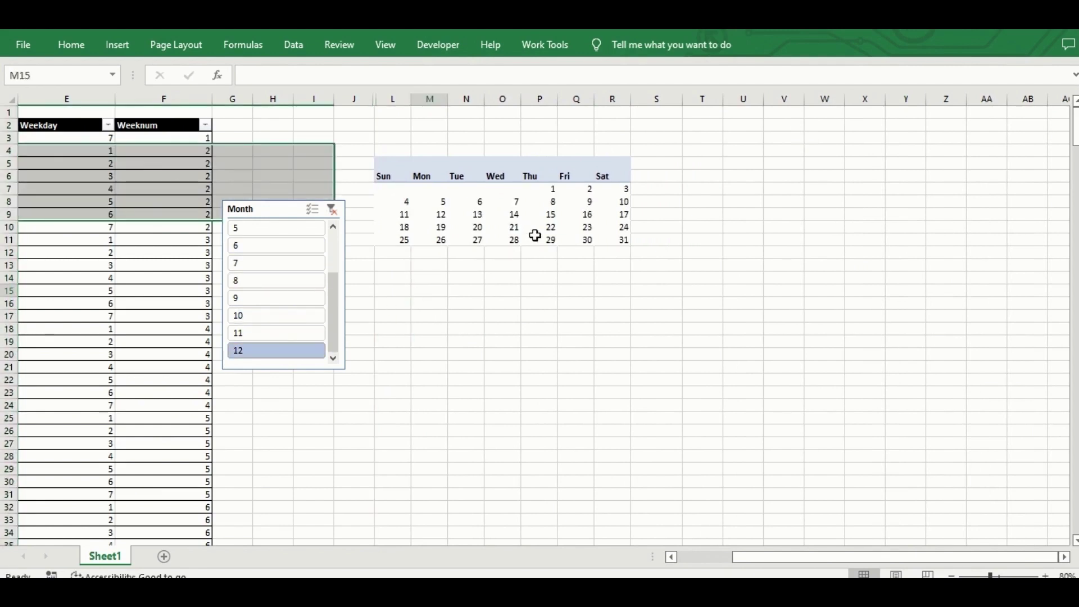
- Apply a gray medium PivotTable style to the calendar pivot
{"action": "left_click", "coordinate": [538, 227]}
{"action": "left_click", "coordinate": [704, 45]}
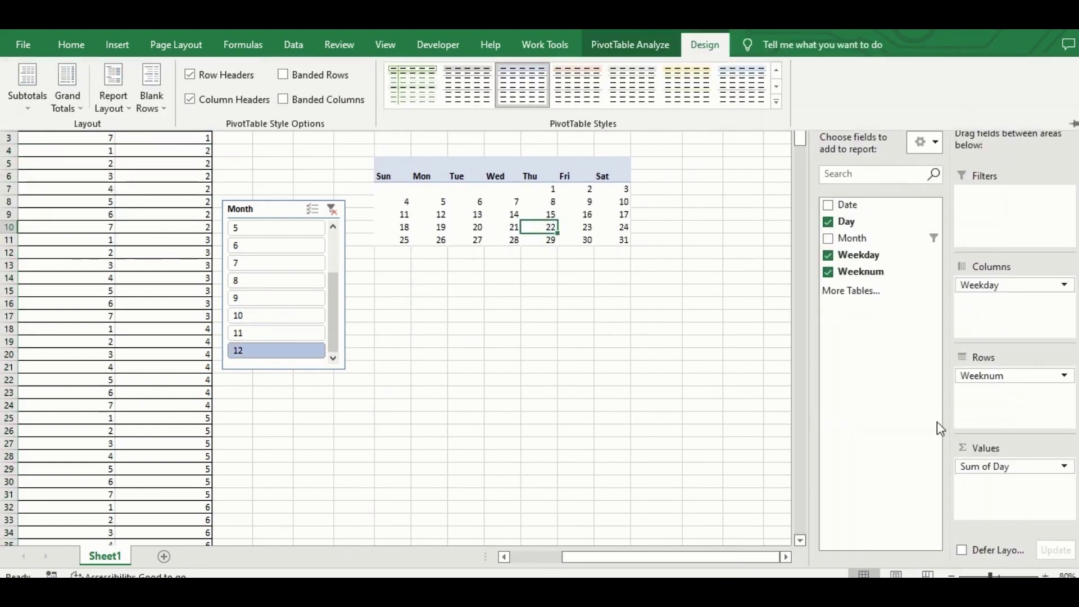
{"action": "key", "text": "ctrl+F1"}
{"action": "scroll", "coordinate": [686, 213], "scroll_direction": "up", "scroll_amount": 2}
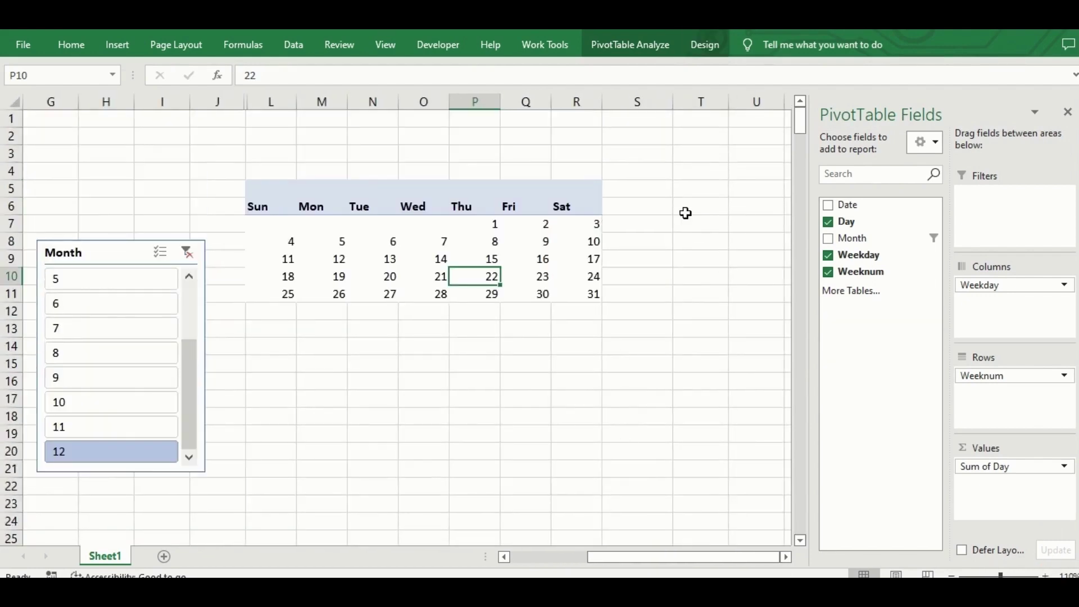
{"action": "left_click", "coordinate": [700, 47]}
{"action": "left_click", "coordinate": [779, 106]}
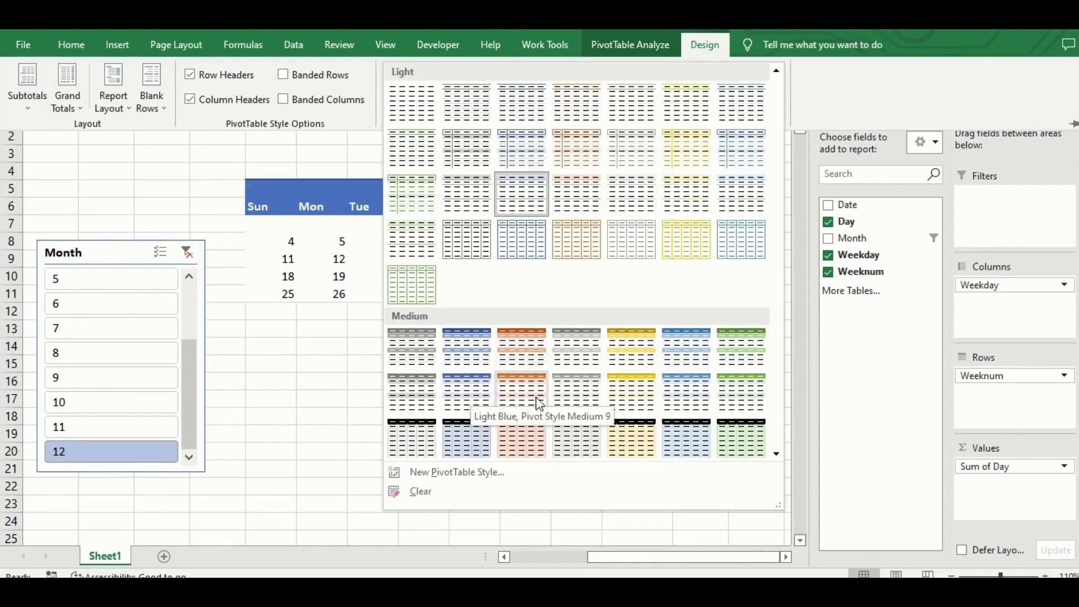
{"action": "left_click", "coordinate": [574, 345]}
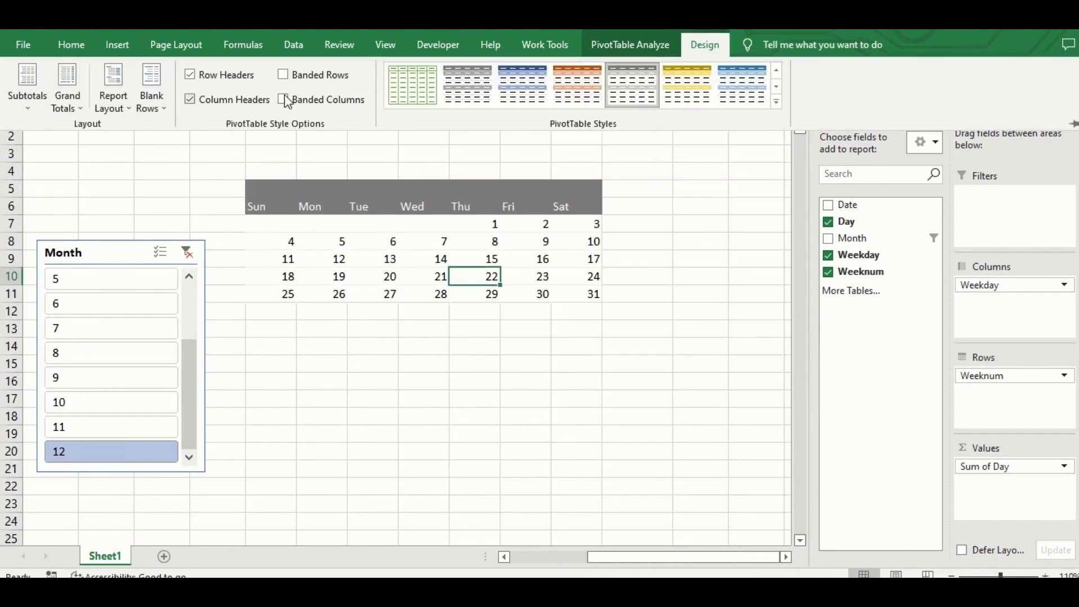
- Uncheck Gridlines in the View settings for a plain white sheet
{"action": "left_click", "coordinate": [618, 41]}
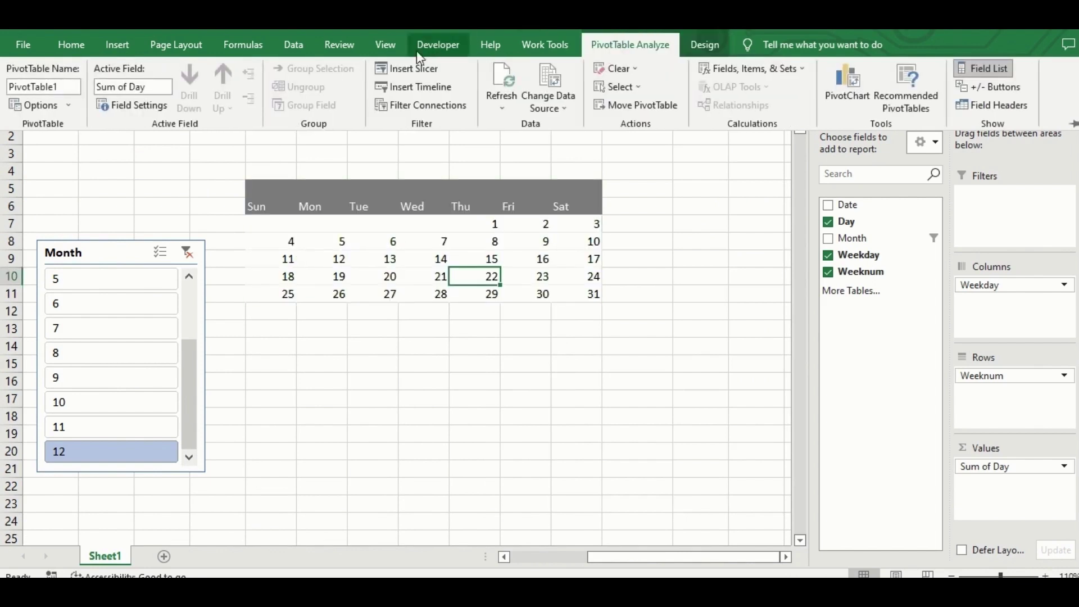
{"action": "left_click", "coordinate": [385, 48]}
{"action": "left_click", "coordinate": [184, 99]}
{"action": "left_click", "coordinate": [197, 209]}
{"action": "left_click", "coordinate": [69, 254]}
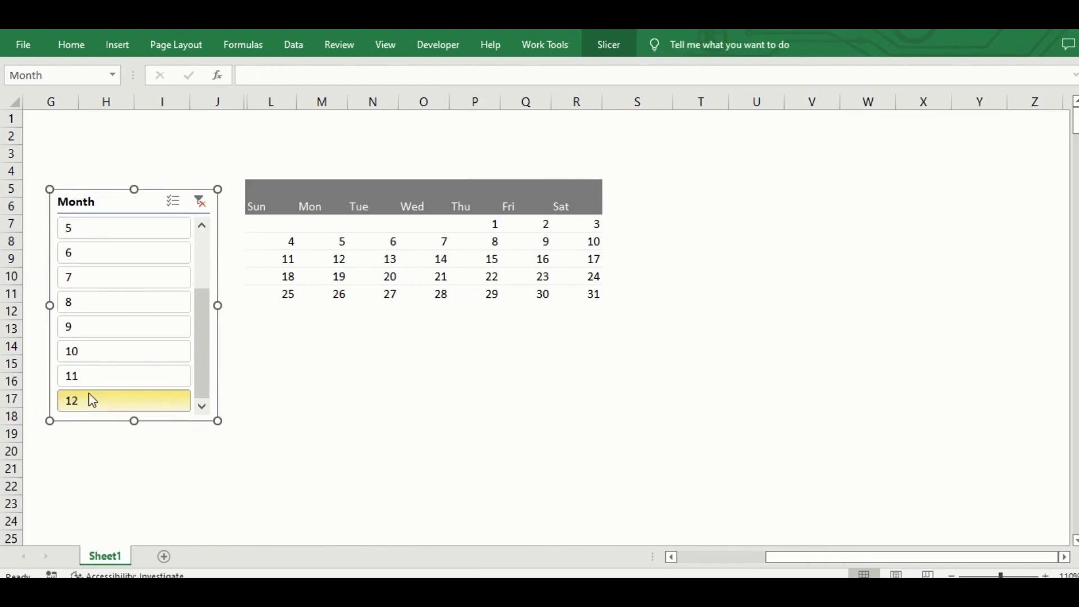
- Change D3 to =CHOOSE(MONTH(B3),"Jan",…,"Dec"), fixing the missing quote after Feb
{"action": "left_click_drag", "start_coordinate": [870, 556], "coordinate": [742, 566]}
{"action": "left_click", "coordinate": [362, 157]}
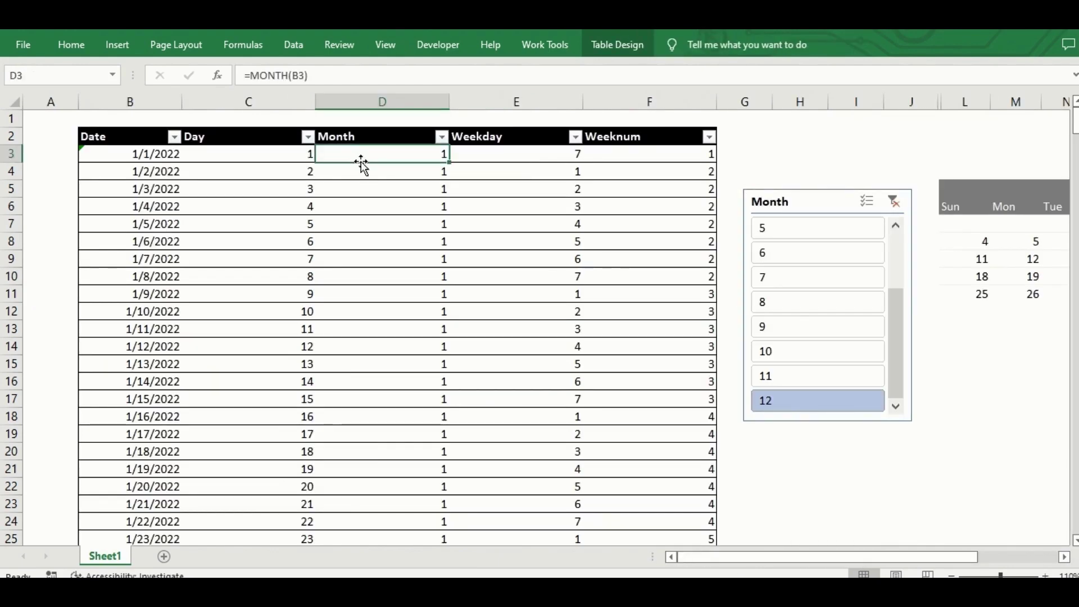
{"action": "left_click", "coordinate": [251, 76]}
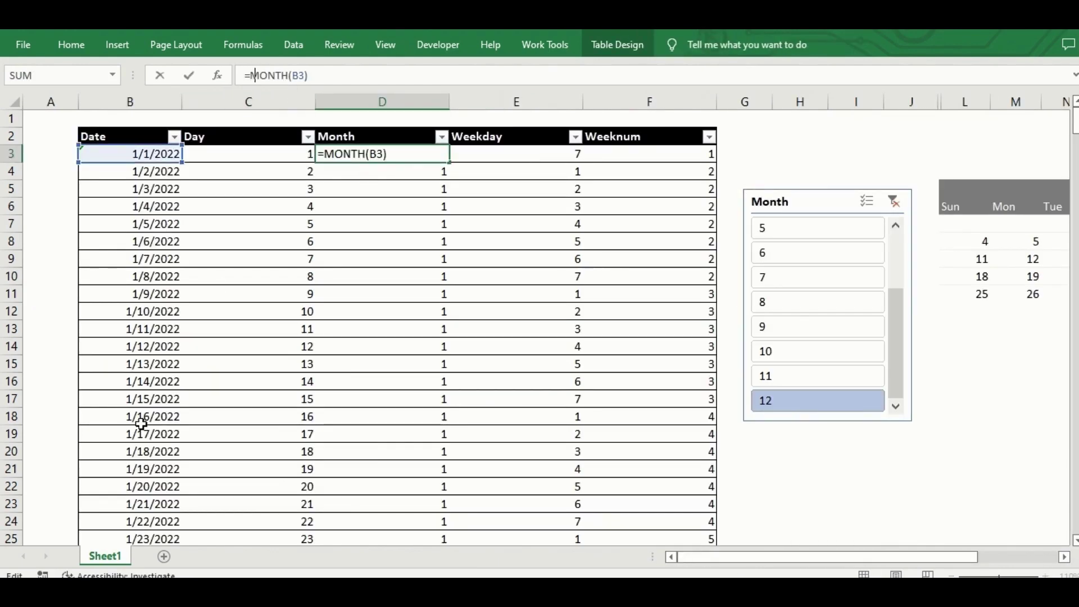
{"action": "type", "text": "choose(MONTH(B3),\"Jan\","}
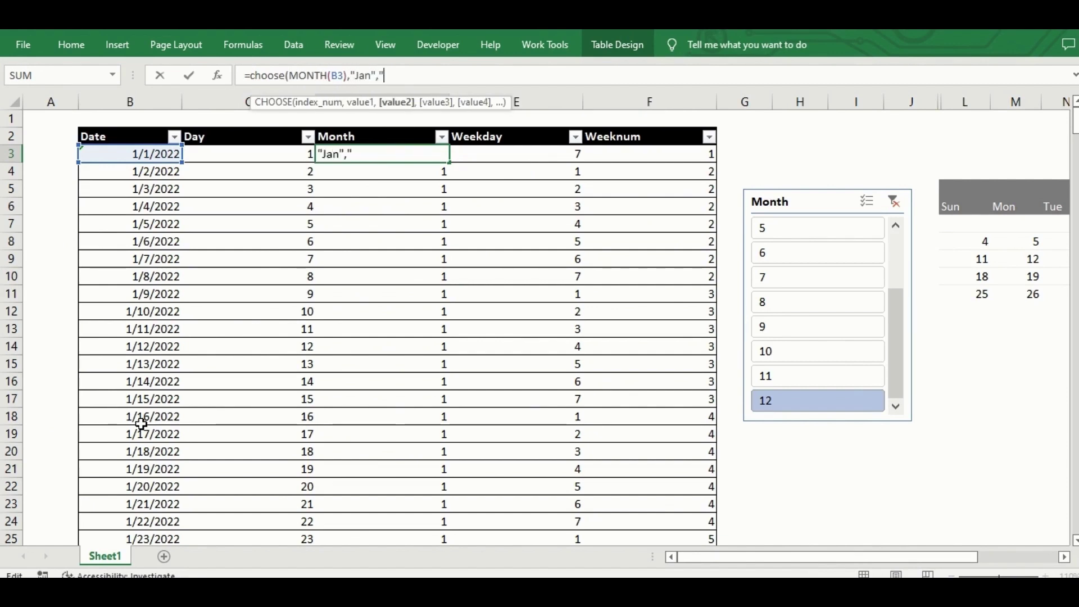
{"action": "type", "text": "\"Feb\",\"Mar\""}
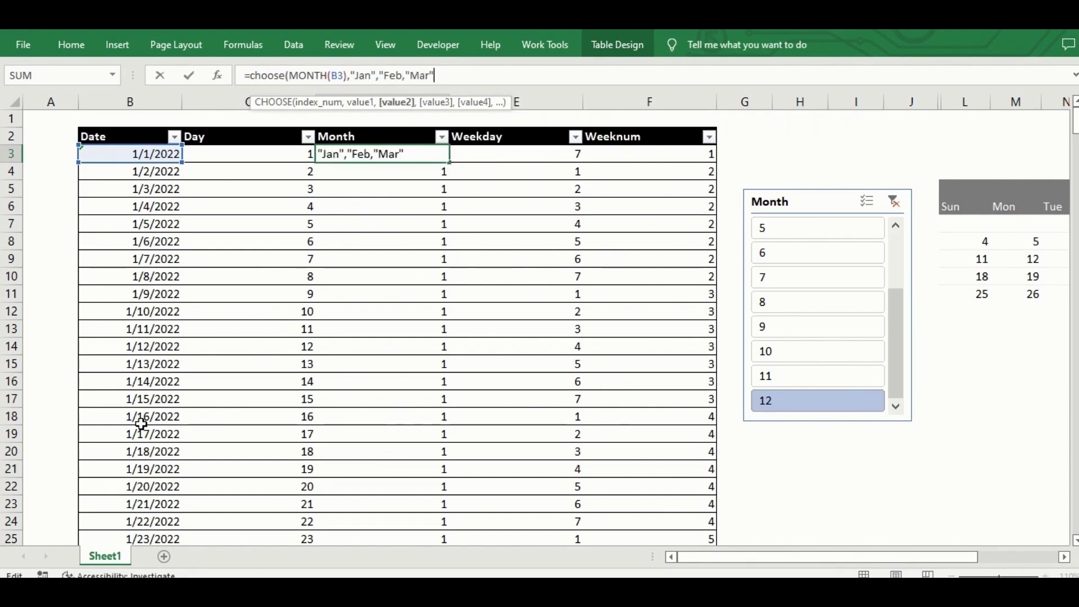
{"action": "type", "text": ",\"Apr"}
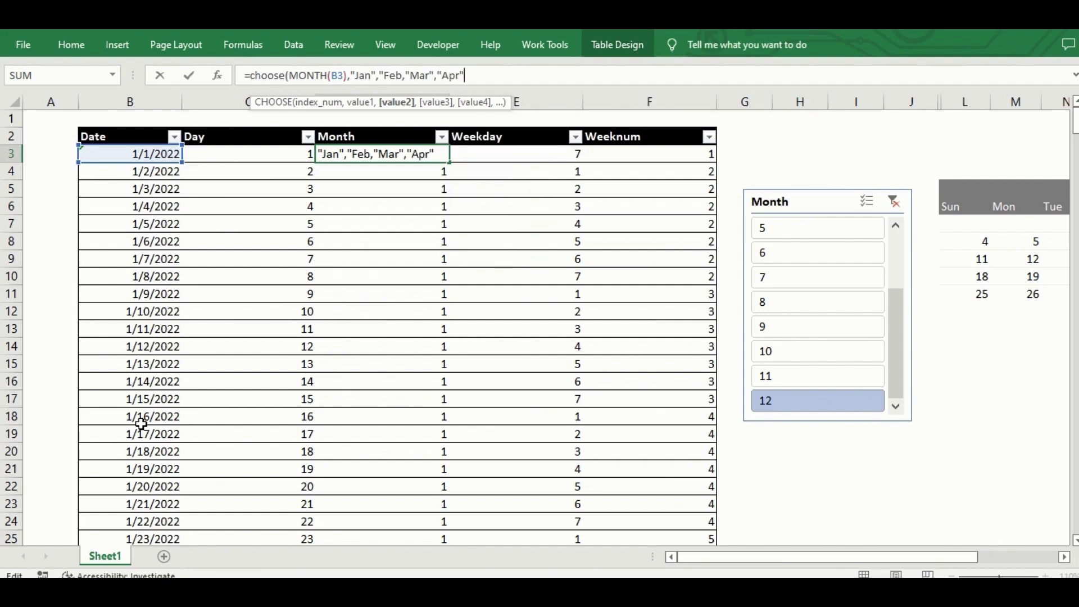
{"action": "type", "text": "\",\"May\",\"Jun\", \"Jul"}
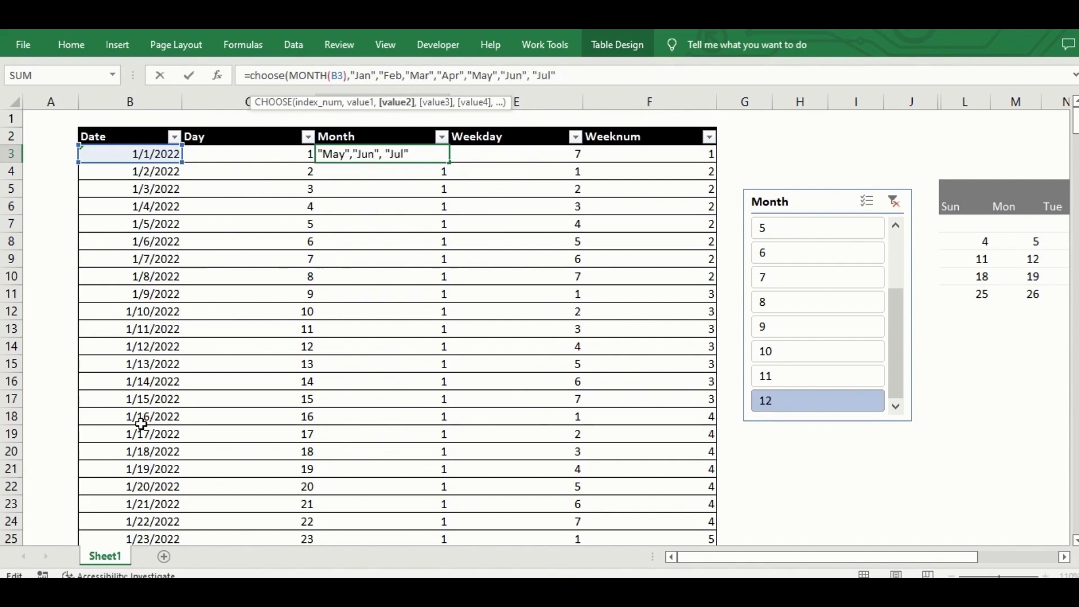
{"action": "type", "text": "Aug\",\"Sep\",\"Oct\""}
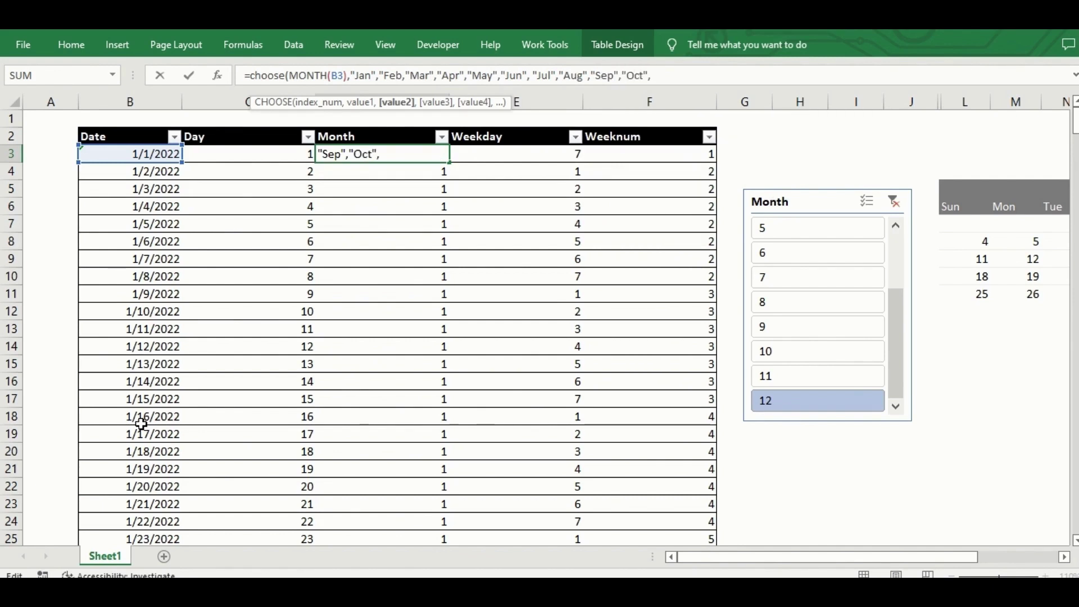
{"action": "type", "text": ",\"Nov\",\"Dec\""}
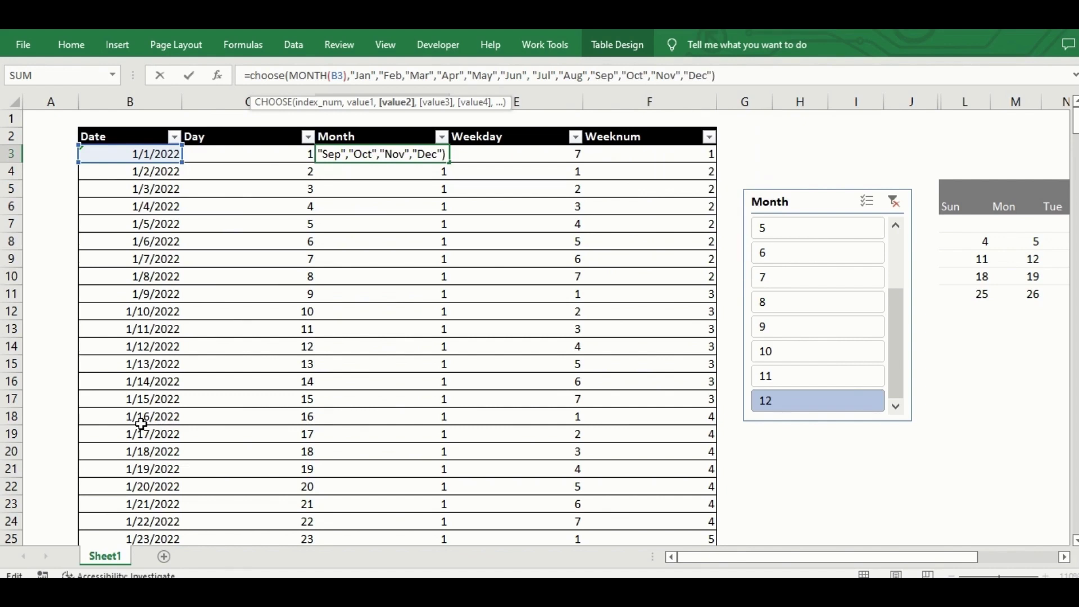
{"action": "key", "text": "Return"}
{"action": "key", "text": "Return"}
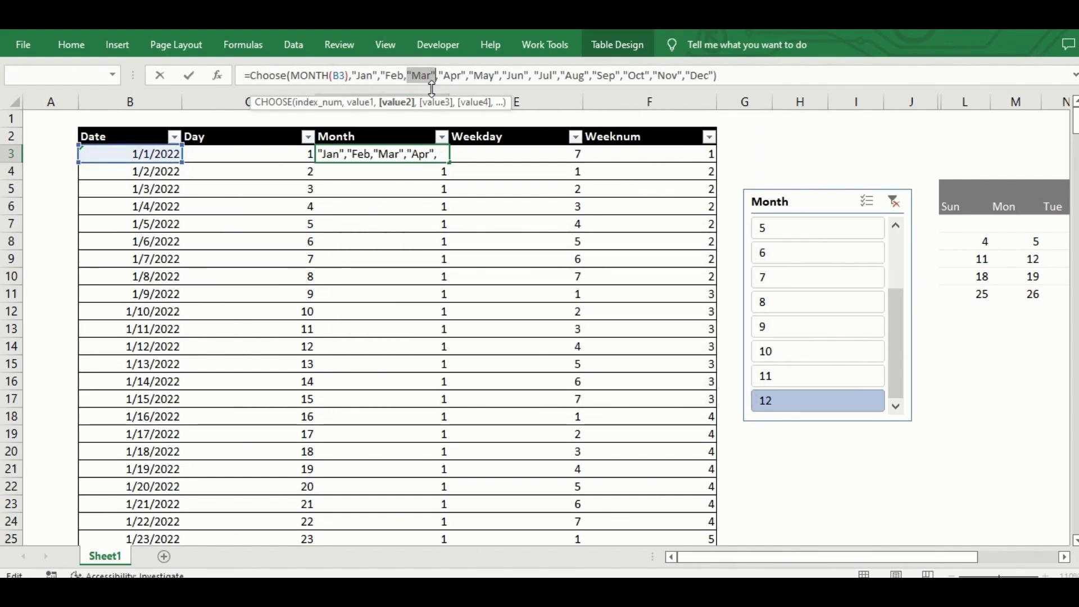
{"action": "left_click", "coordinate": [432, 89]}
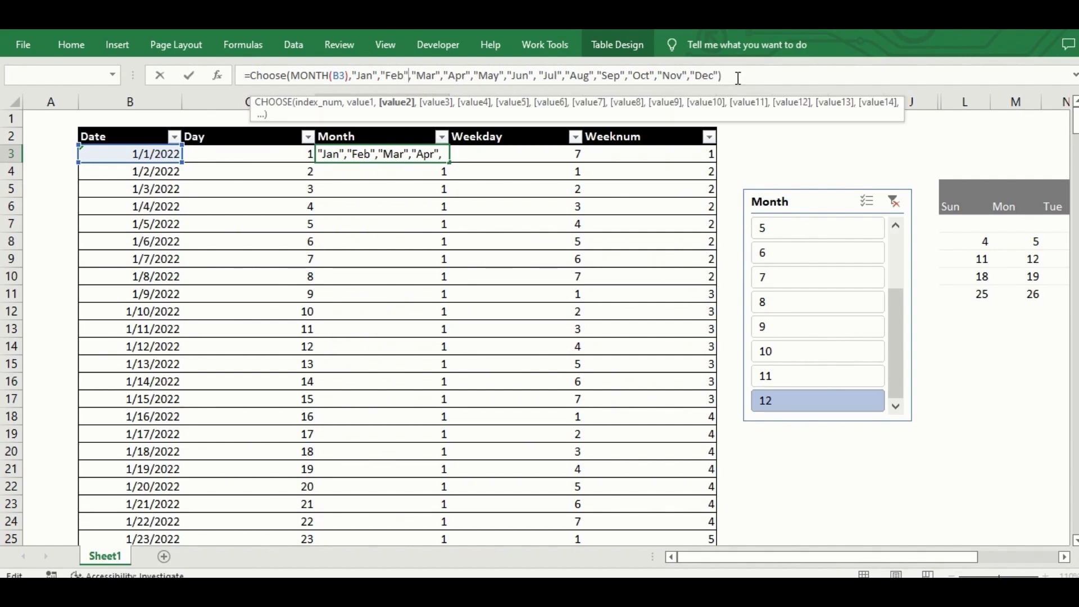
{"action": "left_click", "coordinate": [738, 78]}
{"action": "key", "text": "Return"}
{"action": "left_click", "coordinate": [368, 293]}
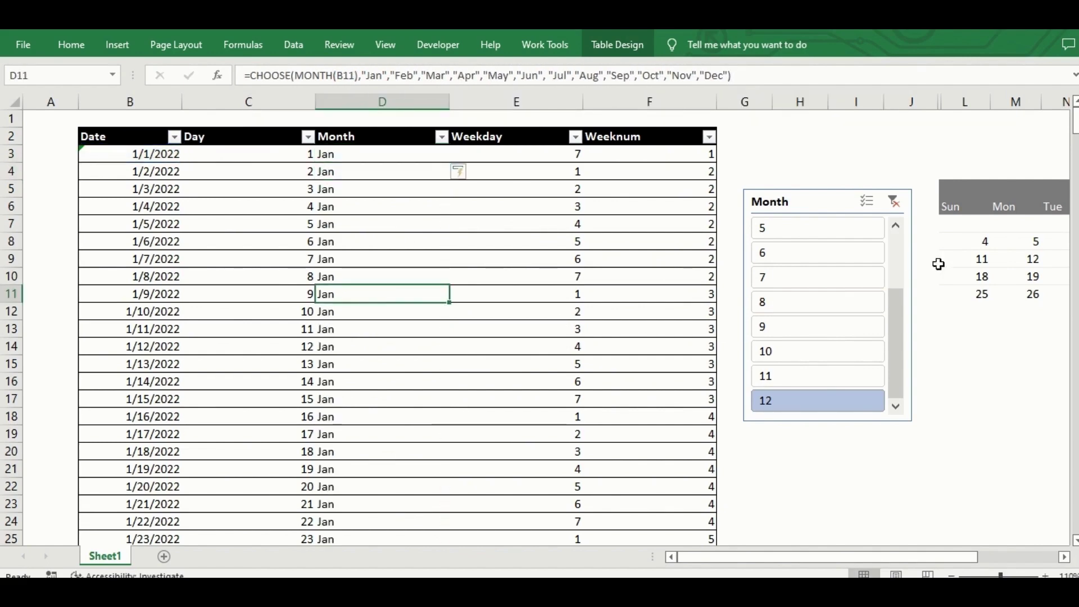
- Refresh the pivot, clear the slicer filter and show only May
{"action": "left_click", "coordinate": [978, 257]}
{"action": "scroll", "coordinate": [313, 323], "scroll_direction": "down", "scroll_amount": 20}
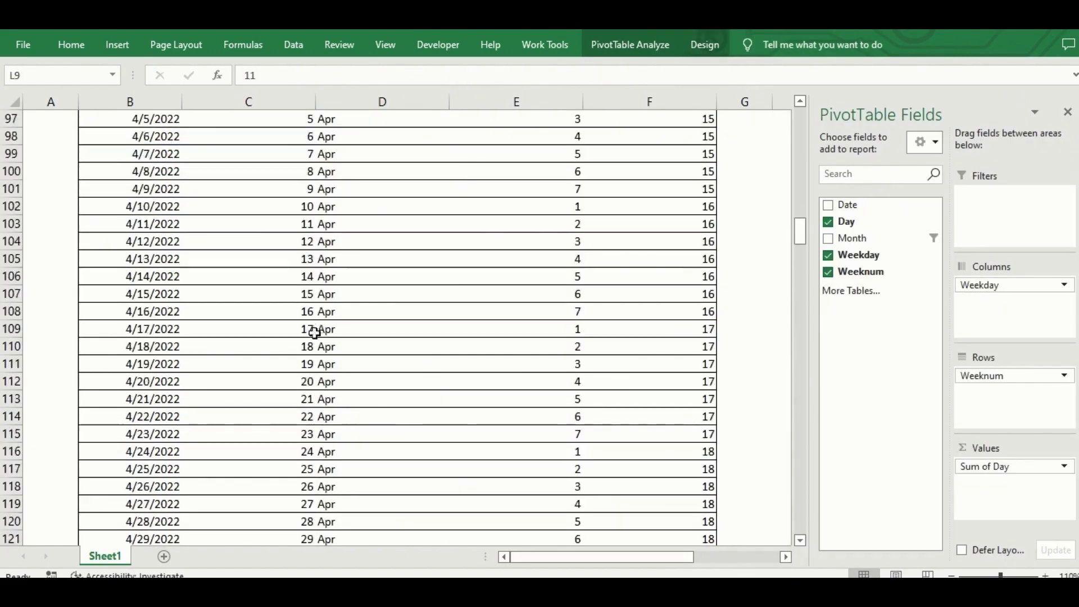
{"action": "scroll", "coordinate": [326, 337], "scroll_direction": "up", "scroll_amount": 20}
{"action": "scroll", "coordinate": [326, 340], "scroll_direction": "up", "scroll_amount": 15}
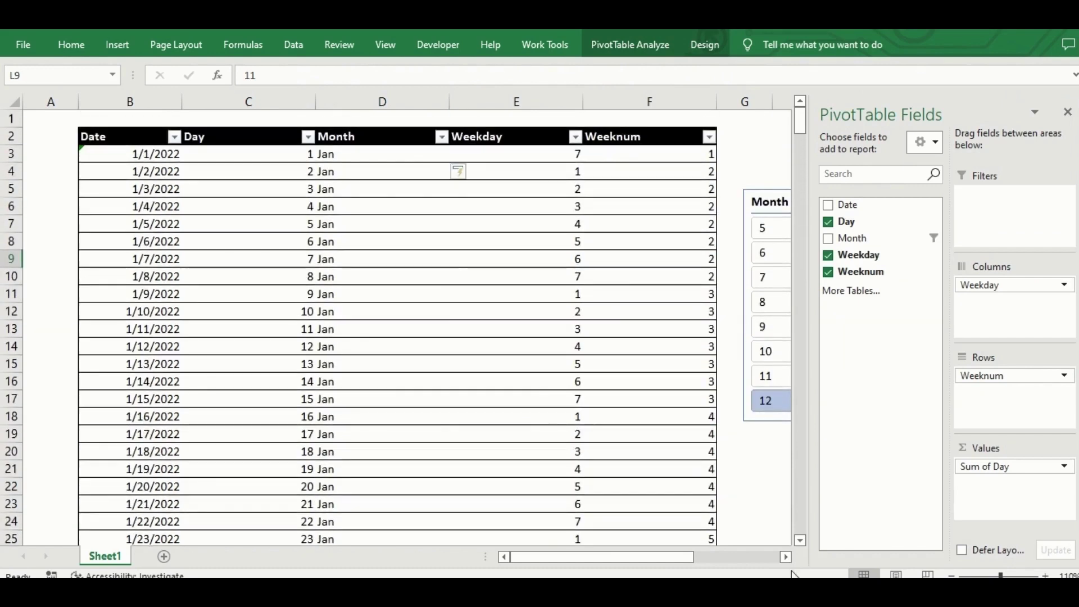
{"action": "left_click", "coordinate": [786, 557]}
{"action": "left_click", "coordinate": [786, 557]}
{"action": "left_click", "coordinate": [451, 236]}
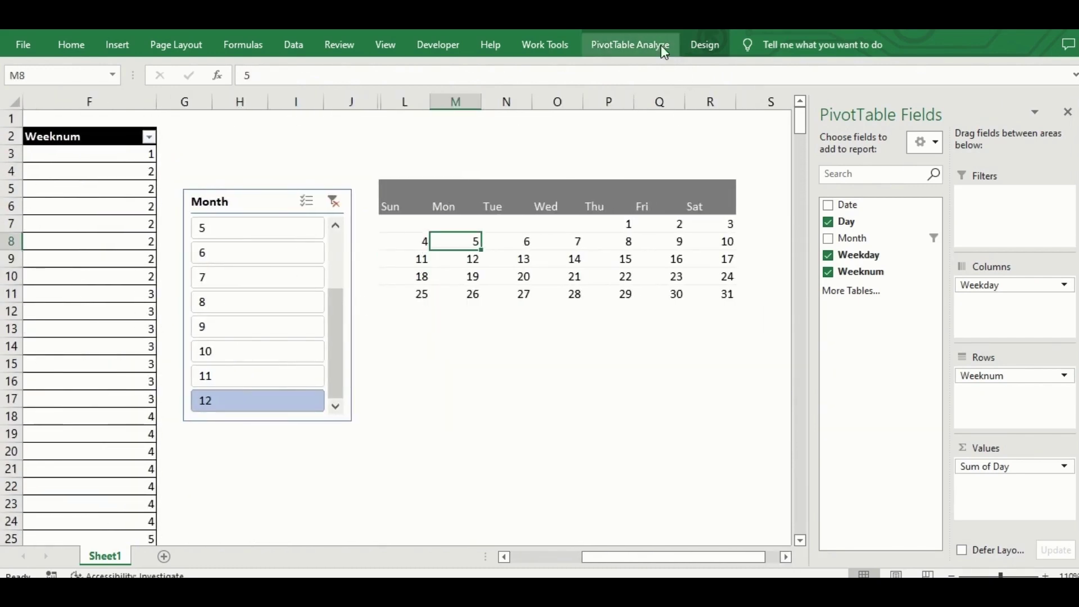
{"action": "left_click", "coordinate": [658, 45]}
{"action": "left_click", "coordinate": [510, 92]}
{"action": "left_click", "coordinate": [334, 201]}
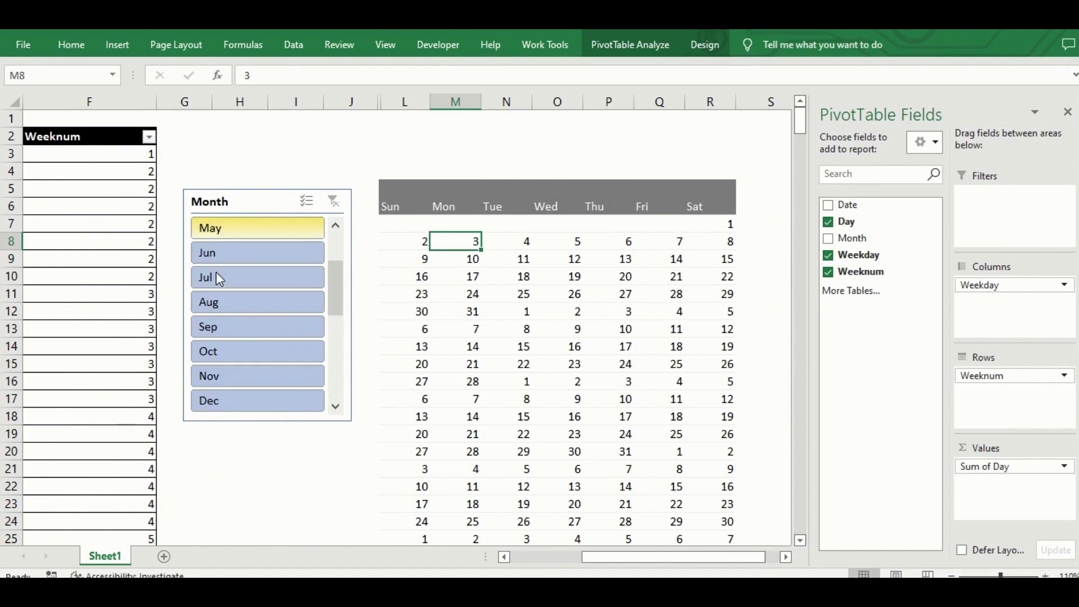
{"action": "left_click", "coordinate": [242, 229]}
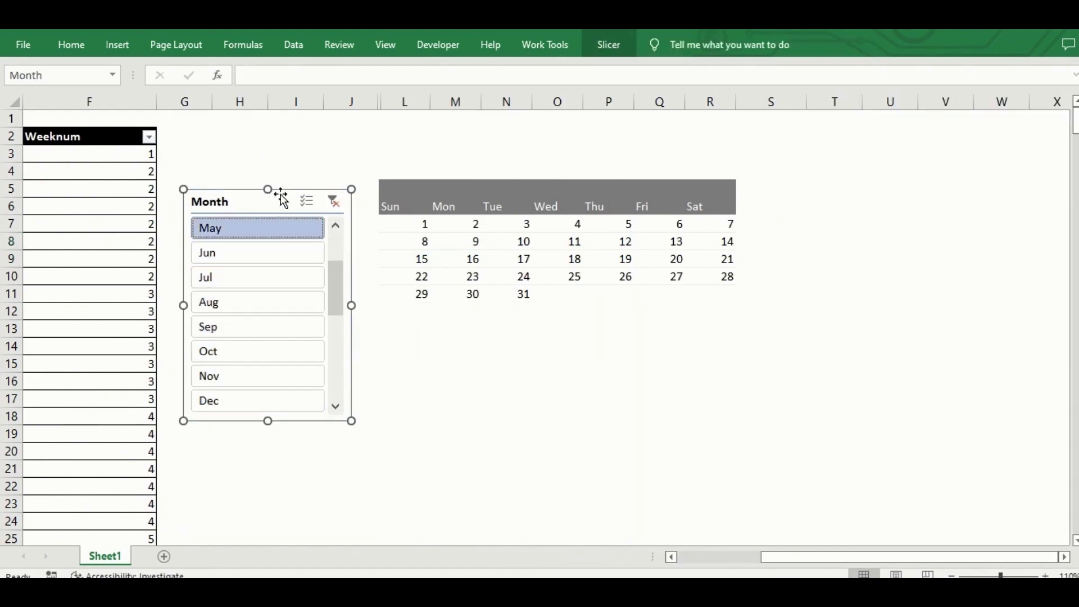
{"action": "left_click_drag", "start_coordinate": [268, 191], "coordinate": [284, 179]}
- Give the Month slicer a grey style and uncheck Display header in Slicer Settings
{"action": "left_click", "coordinate": [608, 46]}
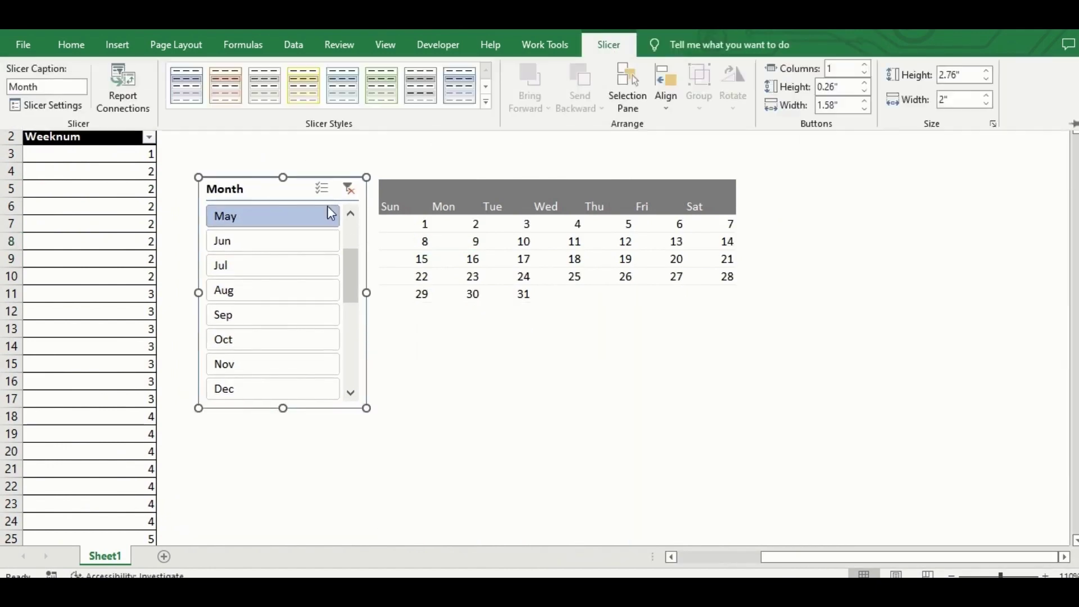
{"action": "left_click", "coordinate": [263, 90]}
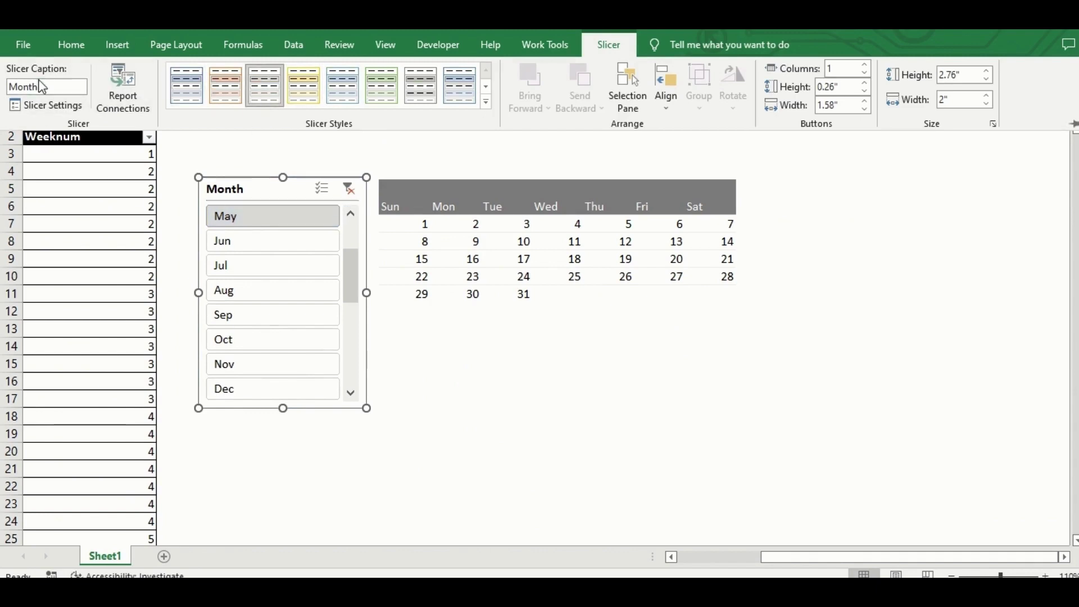
{"action": "left_click", "coordinate": [47, 105]}
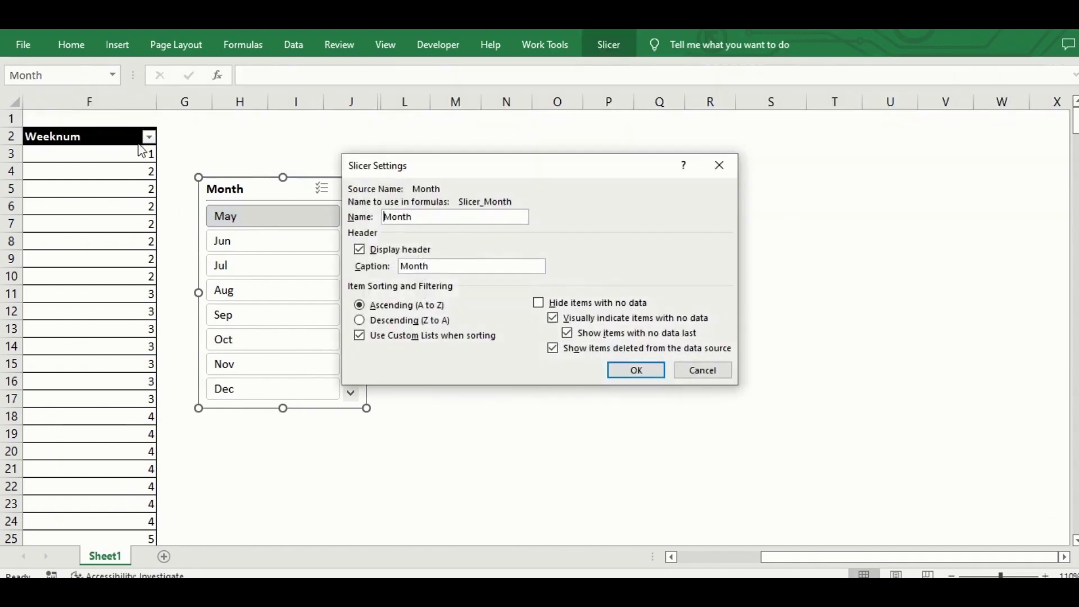
{"action": "left_click", "coordinate": [361, 250]}
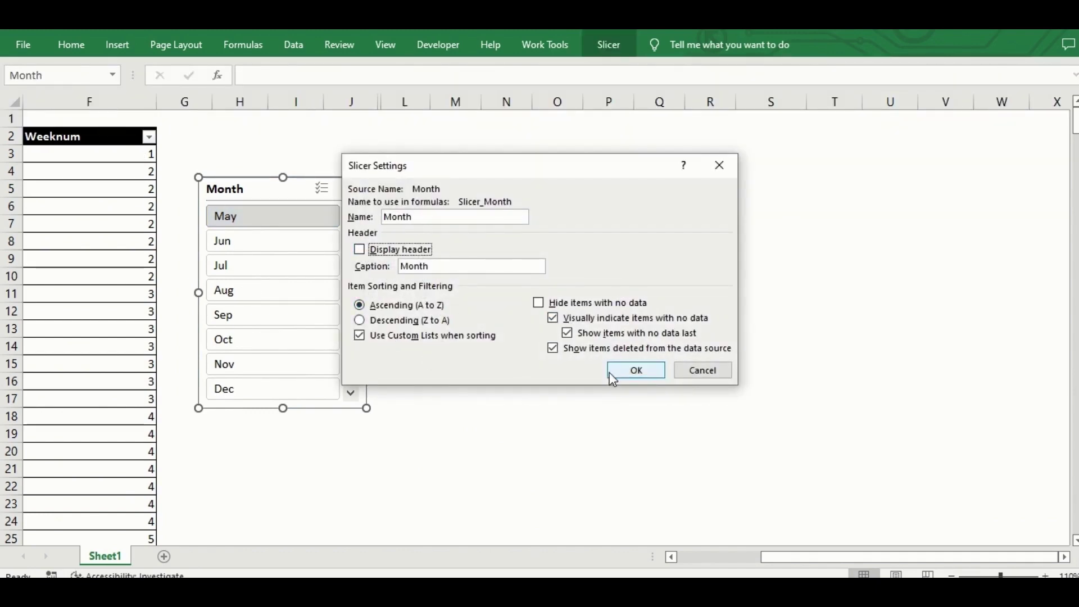
- Apply the header-off setting, then hide months with no data in Slicer Settings
{"action": "left_click", "coordinate": [636, 370]}
{"action": "left_click", "coordinate": [388, 433]}
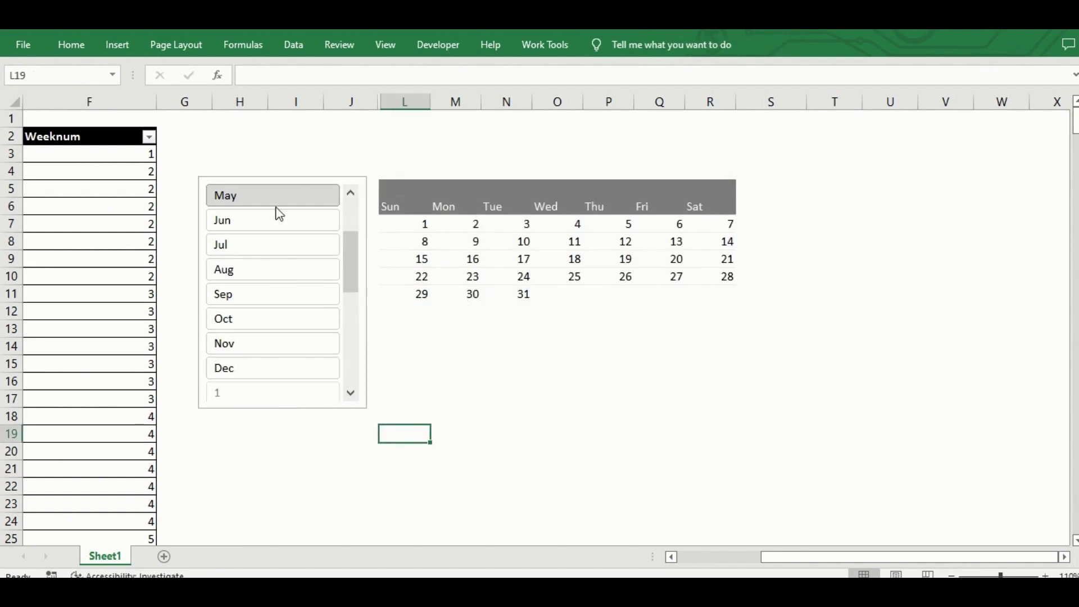
{"action": "left_click", "coordinate": [278, 178]}
{"action": "left_click", "coordinate": [612, 45]}
{"action": "left_click", "coordinate": [46, 106]}
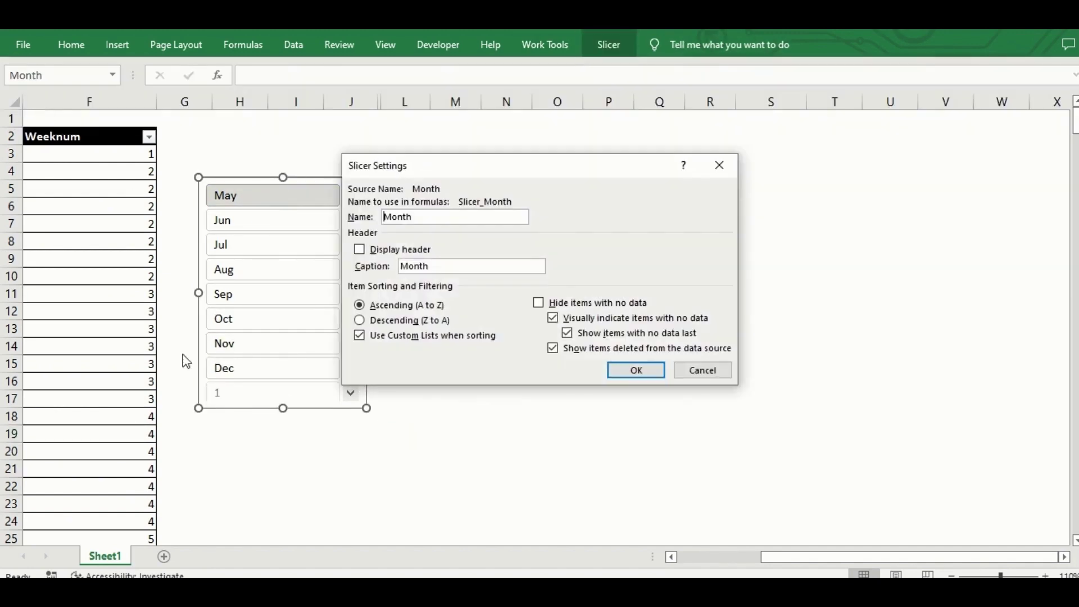
{"action": "left_click", "coordinate": [538, 303]}
{"action": "left_click", "coordinate": [636, 370]}
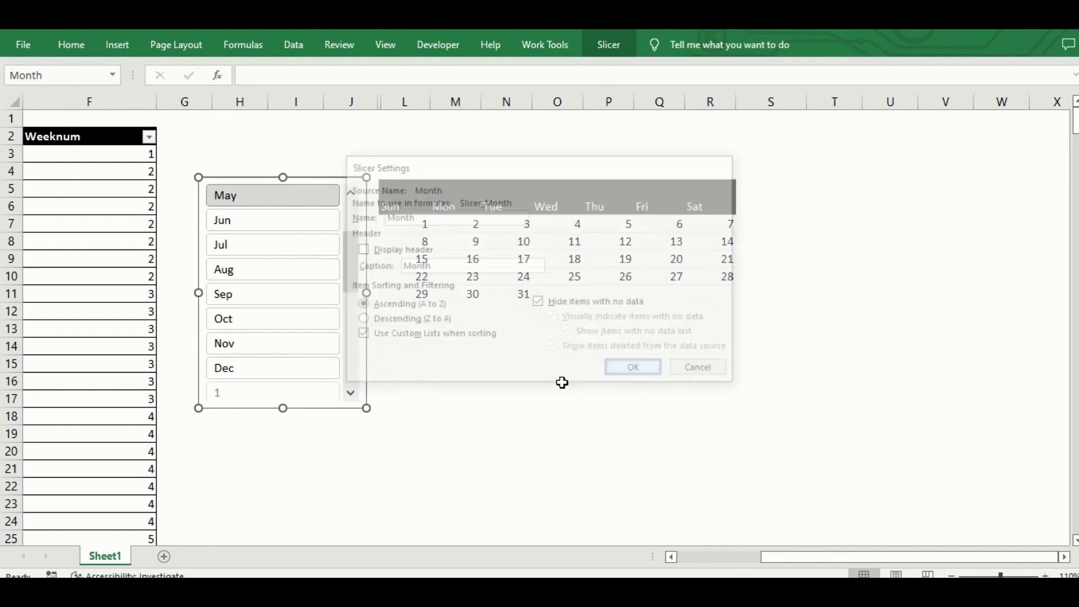
{"action": "left_click", "coordinate": [387, 386]}
- Set the Month slicer to 6 button columns
{"action": "left_click", "coordinate": [304, 180]}
{"action": "left_click", "coordinate": [608, 44]}
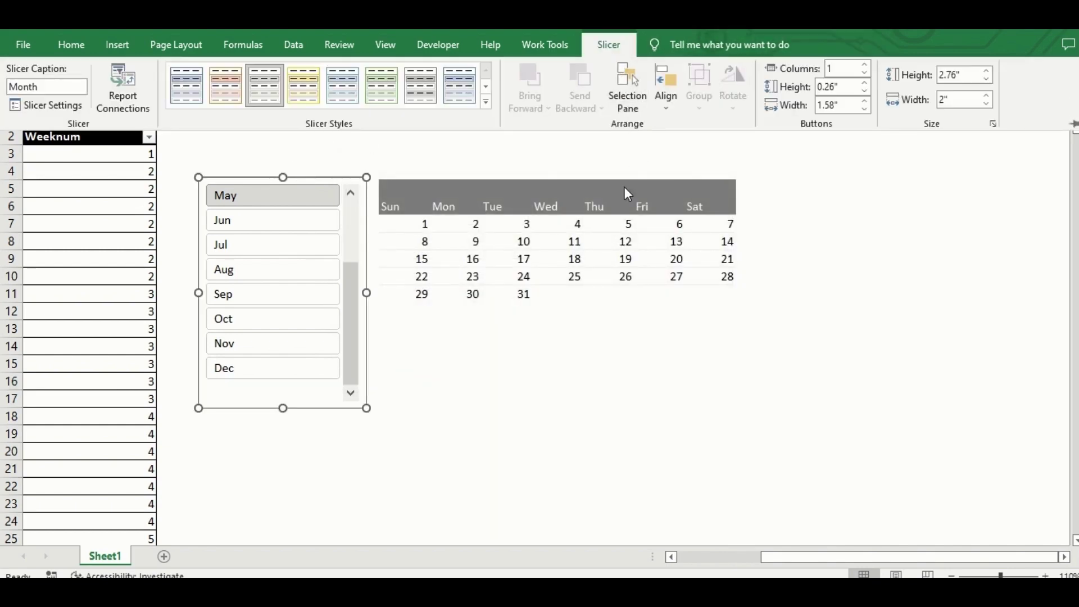
{"action": "left_click", "coordinate": [866, 65]}
{"action": "left_click", "coordinate": [866, 65]}
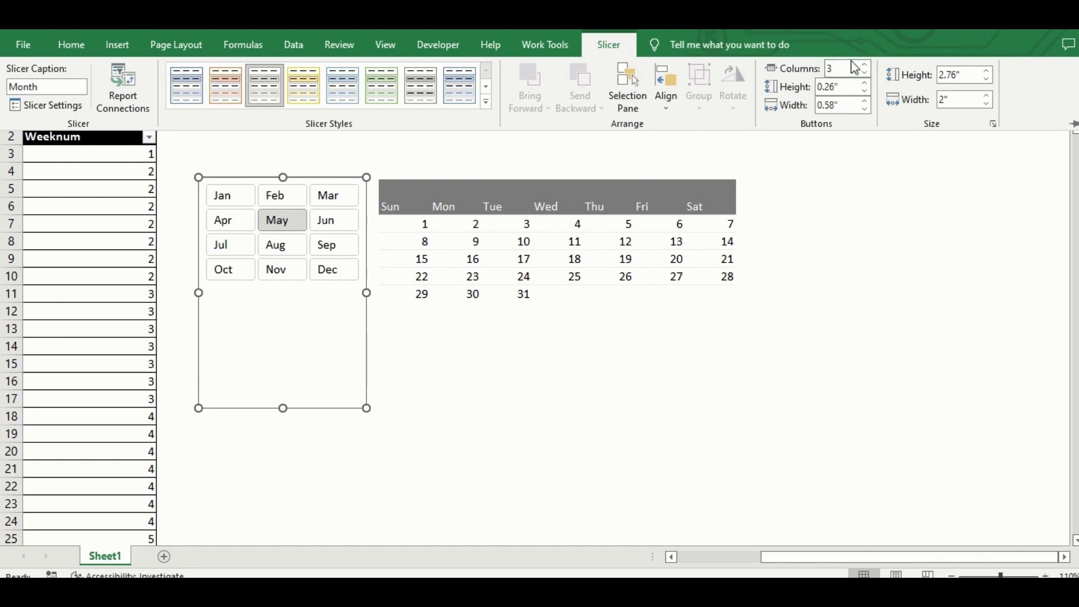
{"action": "left_click", "coordinate": [865, 78]}
{"action": "left_click", "coordinate": [867, 66]}
{"action": "left_click", "coordinate": [867, 66]}
{"action": "left_click", "coordinate": [867, 66]}
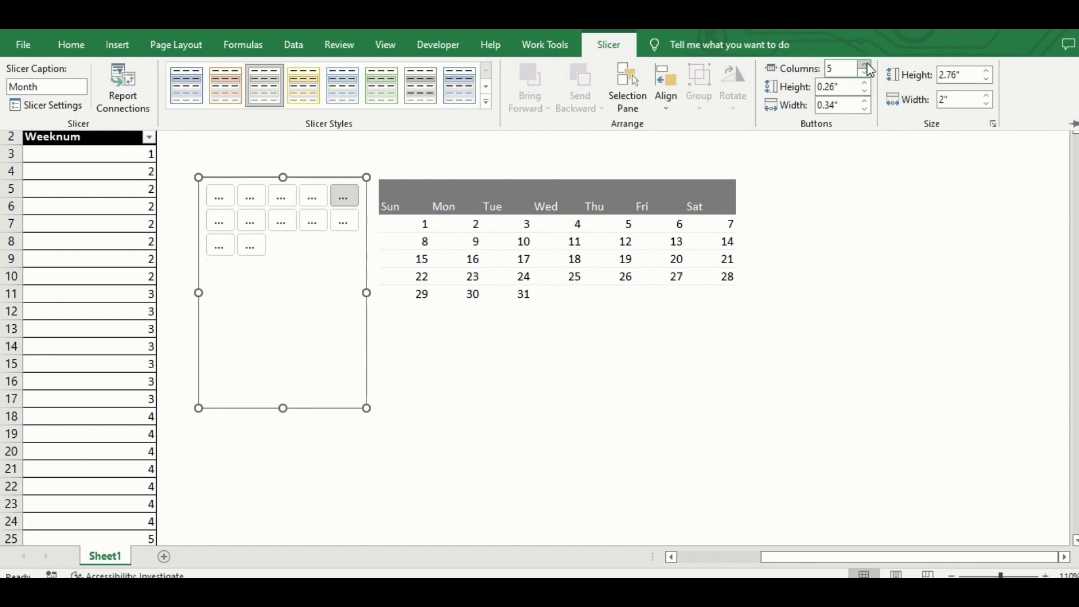
{"action": "left_click", "coordinate": [867, 67]}
{"action": "left_click", "coordinate": [366, 287]}
- Resize the slicer to two rows at the calendar's width and place it above the calendar
{"action": "left_click_drag", "start_coordinate": [390, 294], "coordinate": [509, 275]}
{"action": "left_click_drag", "start_coordinate": [750, 228], "coordinate": [749, 231]}
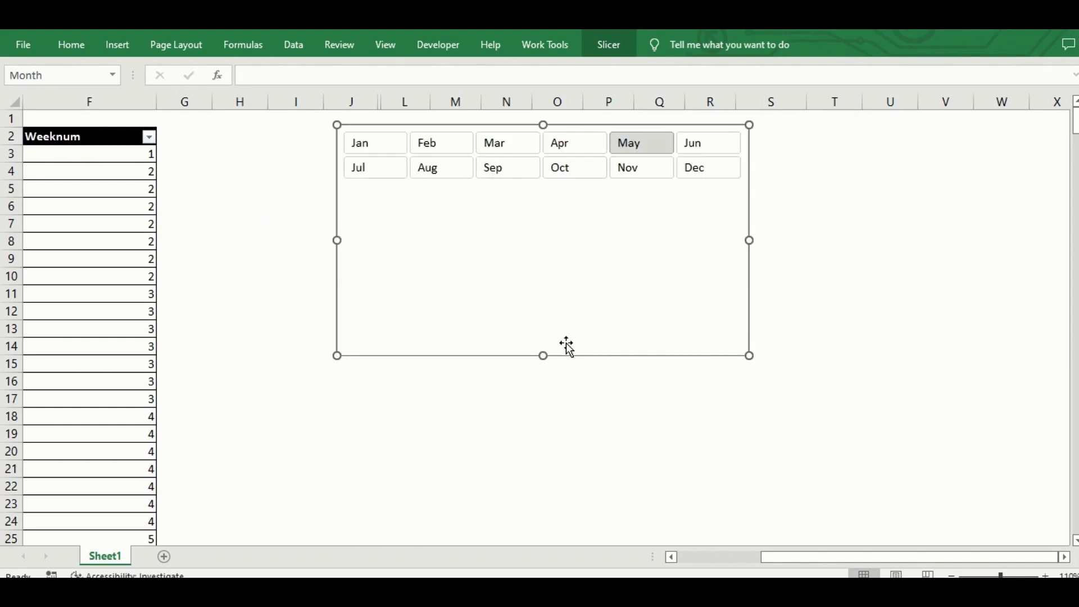
{"action": "left_click_drag", "start_coordinate": [543, 329], "coordinate": [556, 185]}
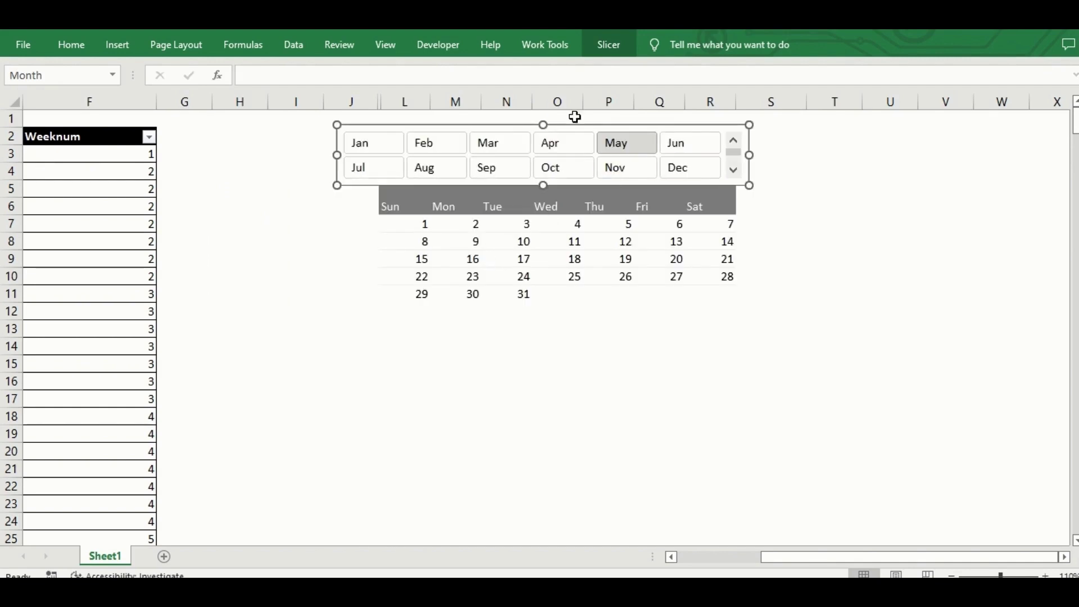
{"action": "left_click_drag", "start_coordinate": [345, 130], "coordinate": [375, 128]}
{"action": "left_click_drag", "start_coordinate": [786, 145], "coordinate": [740, 145]}
{"action": "left_click_drag", "start_coordinate": [560, 184], "coordinate": [556, 174]}
{"action": "left_click", "coordinate": [776, 276]}
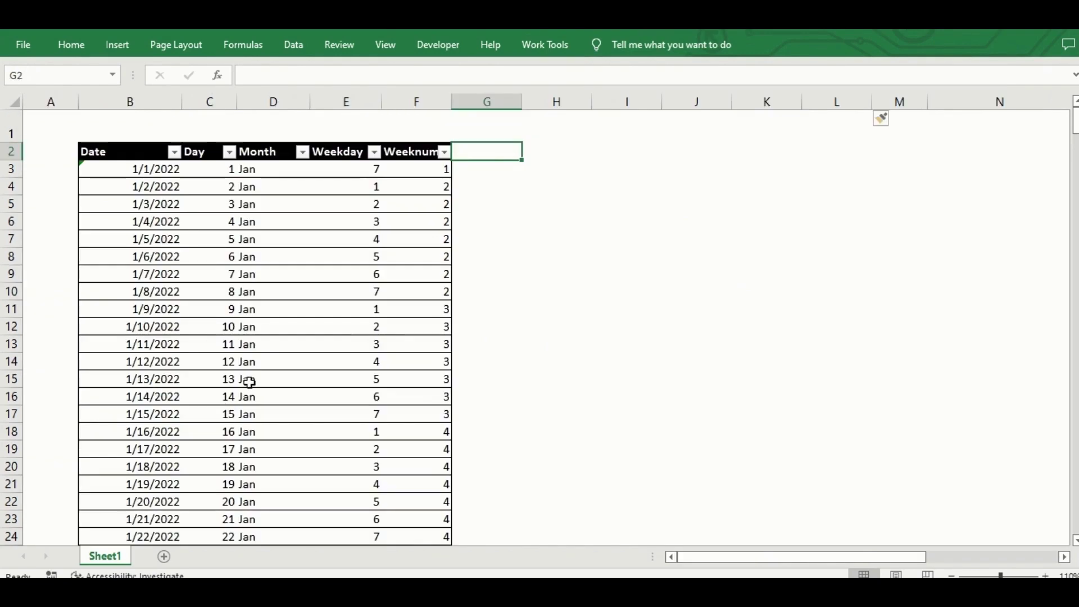
- Add Abraham, Charles, Oswald and Idris column headers in G2:J2
{"action": "type", "text": "A"}
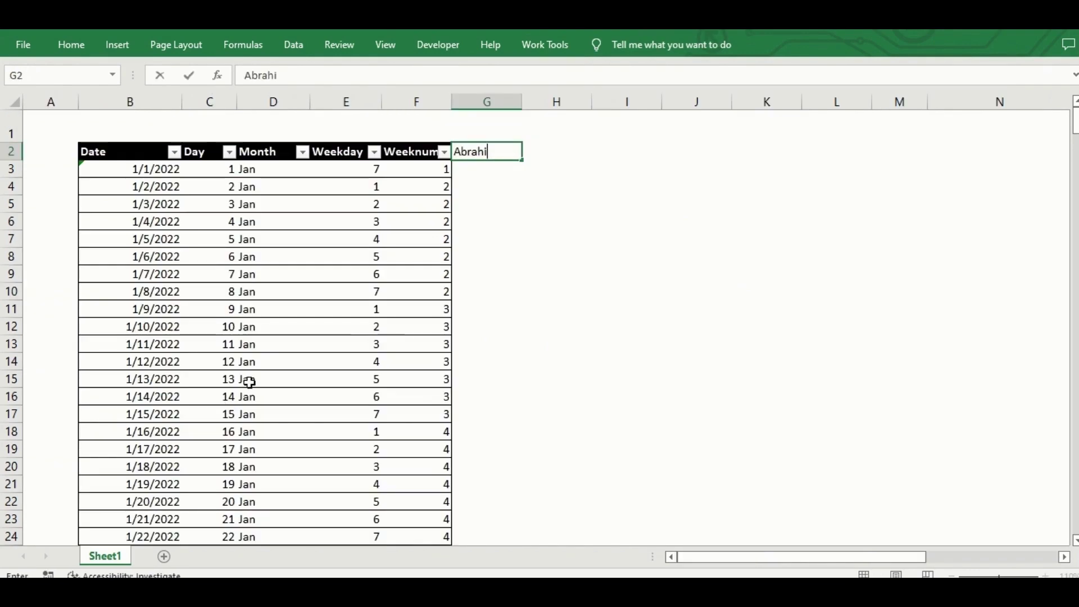
{"action": "type", "text": "braham"}
{"action": "key", "text": "Tab"}
{"action": "type", "text": "Charles"}
{"action": "key", "text": "Tab"}
{"action": "type", "text": "Os"}
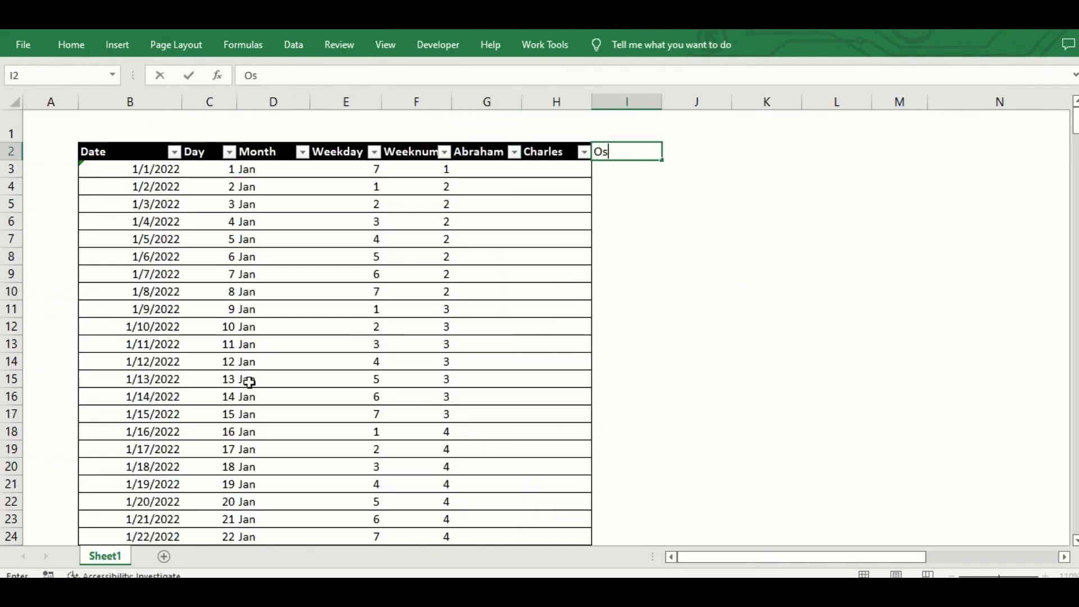
{"action": "type", "text": "wald"}
{"action": "key", "text": "Tab"}
{"action": "type", "text": "Idris"}
{"action": "key", "text": "Return"}
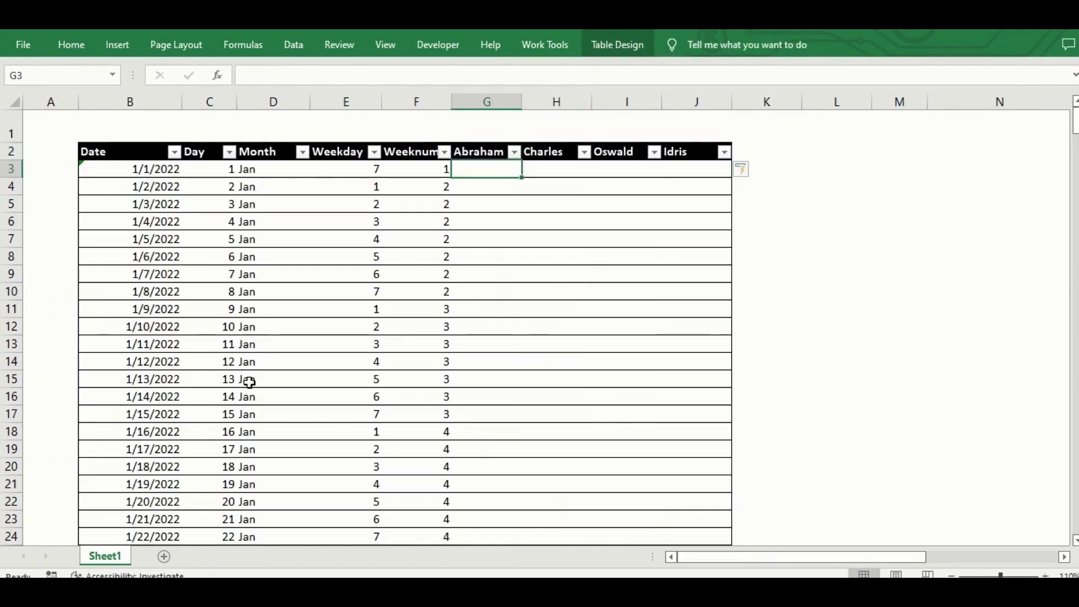
- In G3 write =CHOOSE(RANDBETWEEN(1,3),"Available","Off work","Unallocated")
{"action": "type", "text": "="}
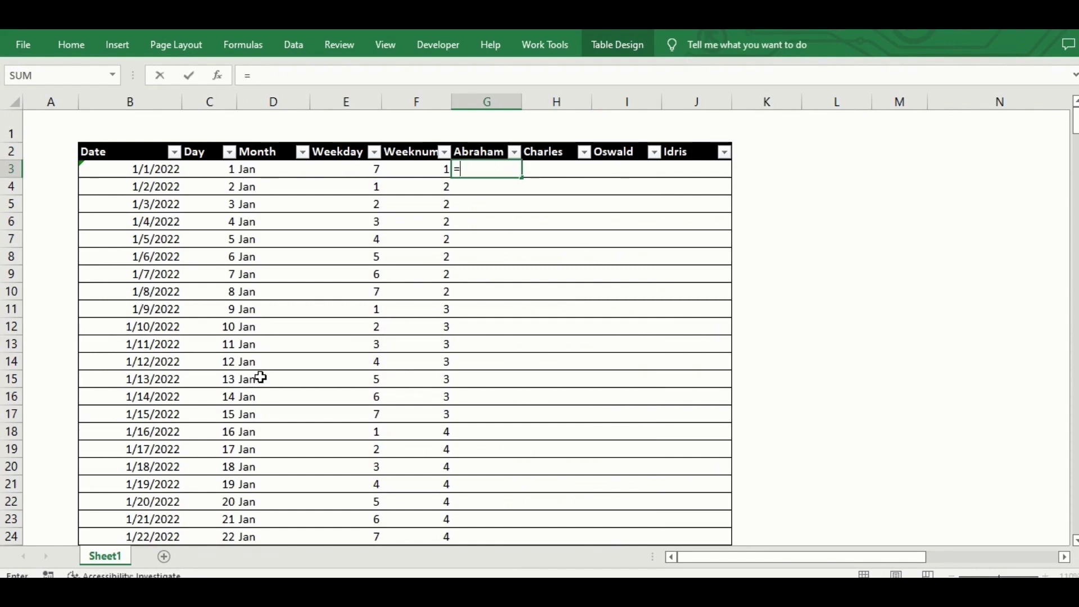
{"action": "type", "text": "choose("}
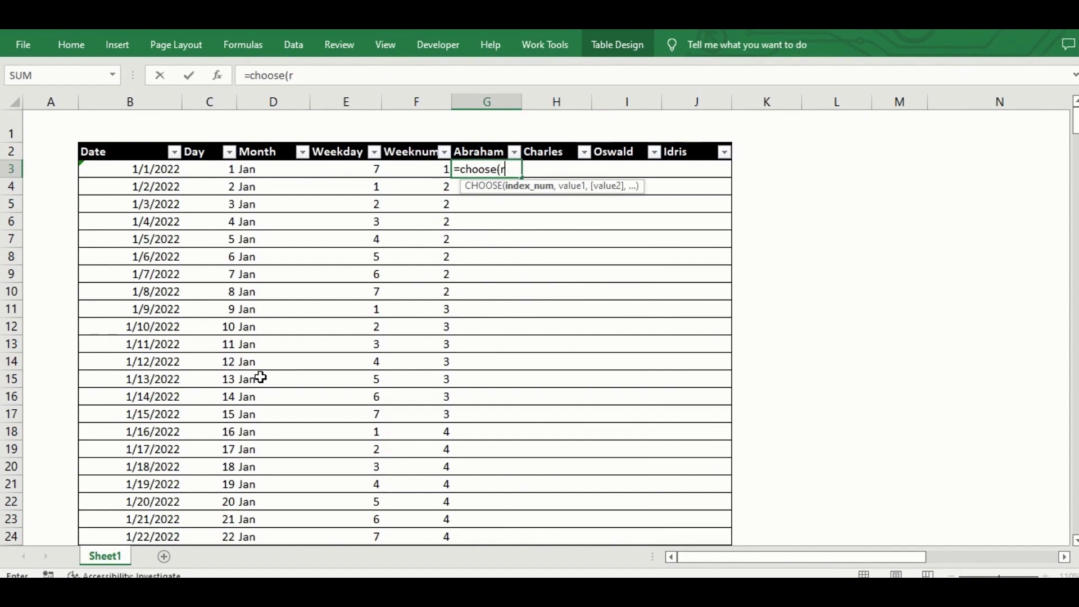
{"action": "type", "text": "randbe"}
{"action": "key", "text": "Tab"}
{"action": "type", "text": "1,3)"}
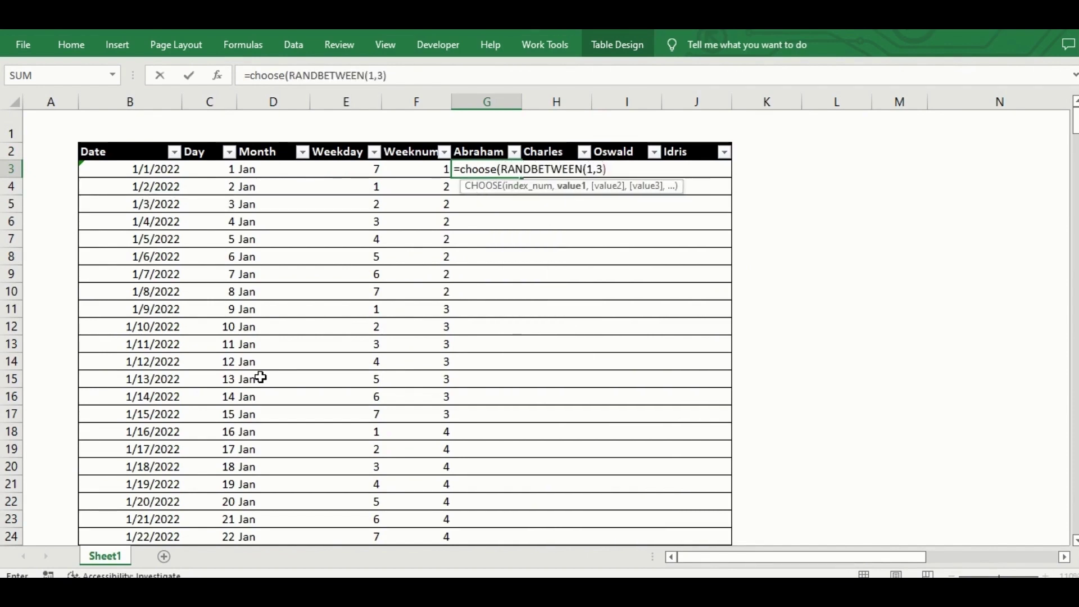
{"action": "type", "text": ",\"Availabl"}
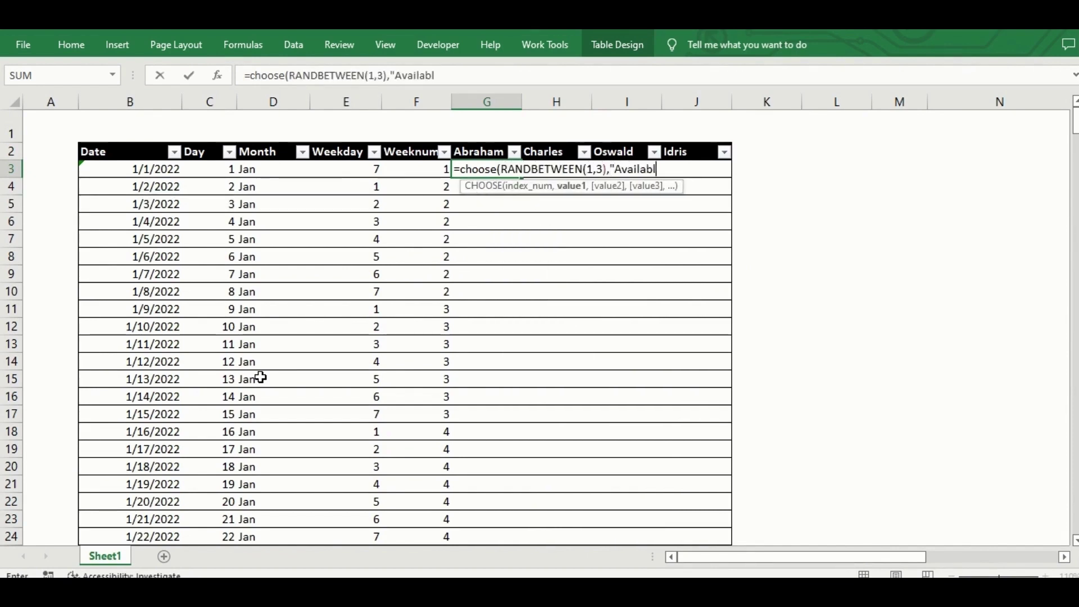
{"action": "type", "text": "e\","}
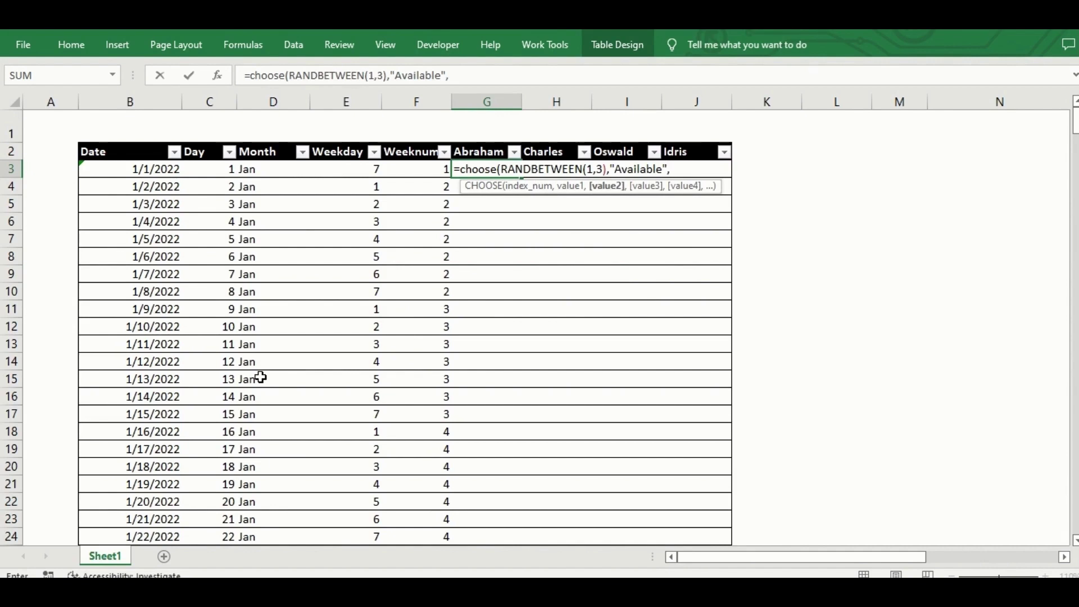
{"action": "type", "text": "\"Off work\",\""}
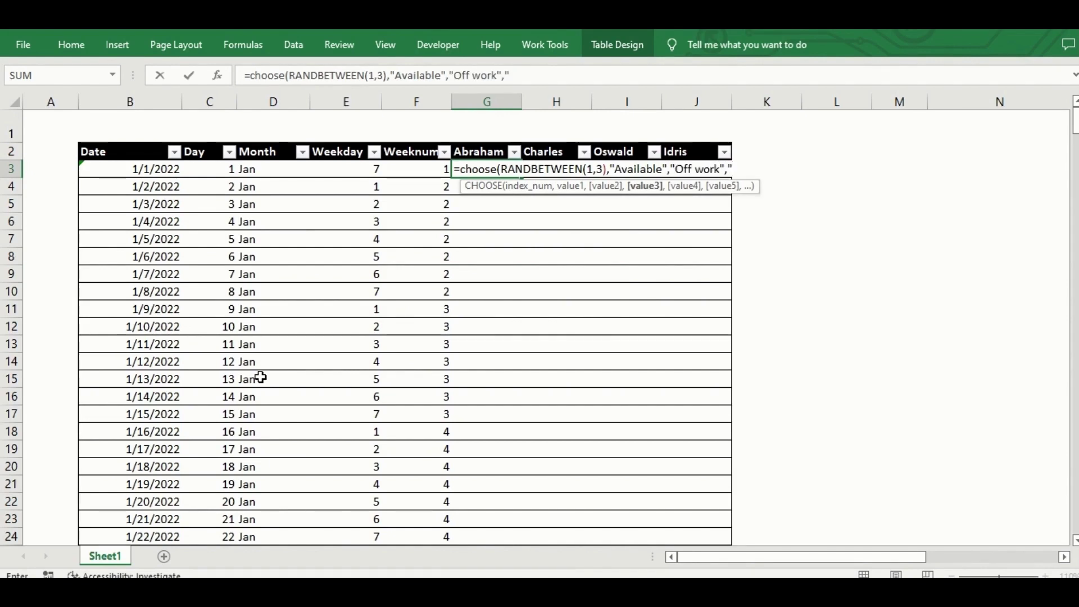
{"action": "type", "text": "Unallocated\")"}
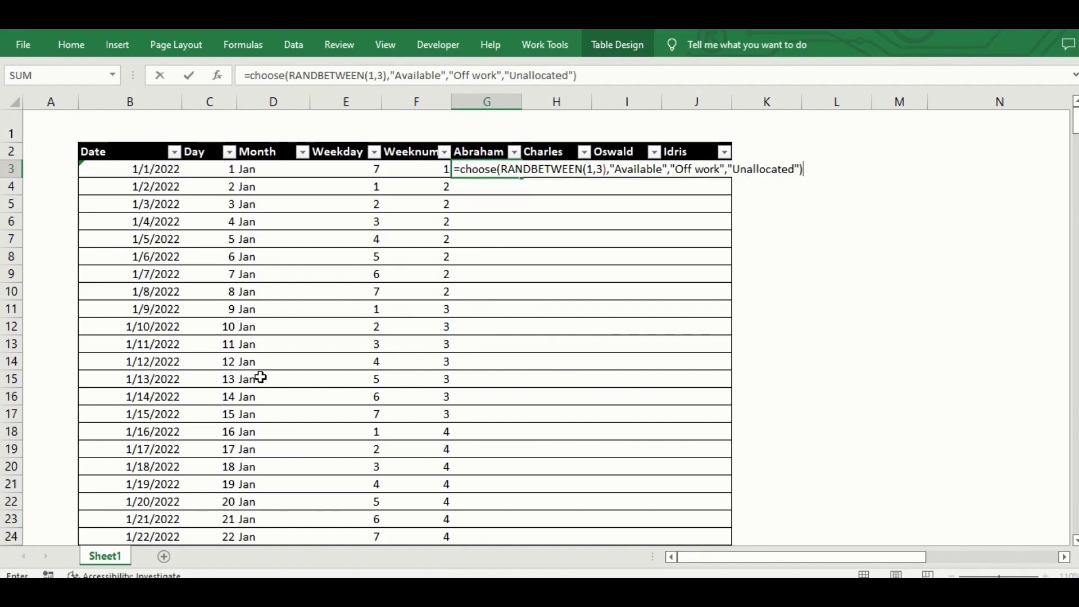
- Enter the random-status formula and copy it into the Charles, Oswald and Idris columns
{"action": "key", "text": "Return"}
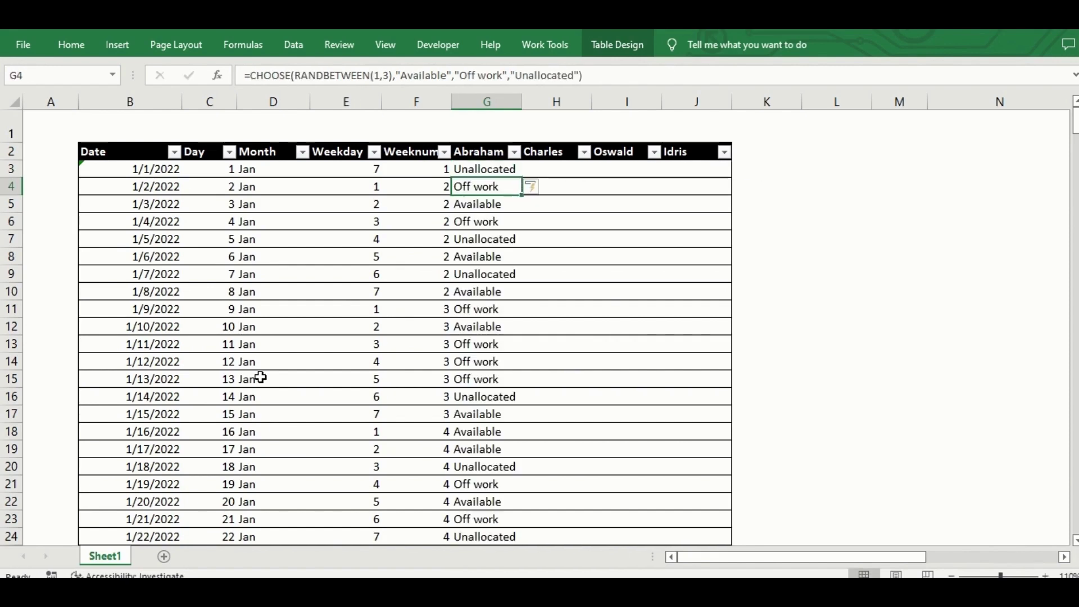
{"action": "left_click", "coordinate": [490, 164]}
{"action": "key", "text": "ctrl+c"}
{"action": "key", "text": "Right"}
{"action": "key", "text": "ctrl+v"}
{"action": "key", "text": "Right"}
{"action": "key", "text": "ctrl+v"}
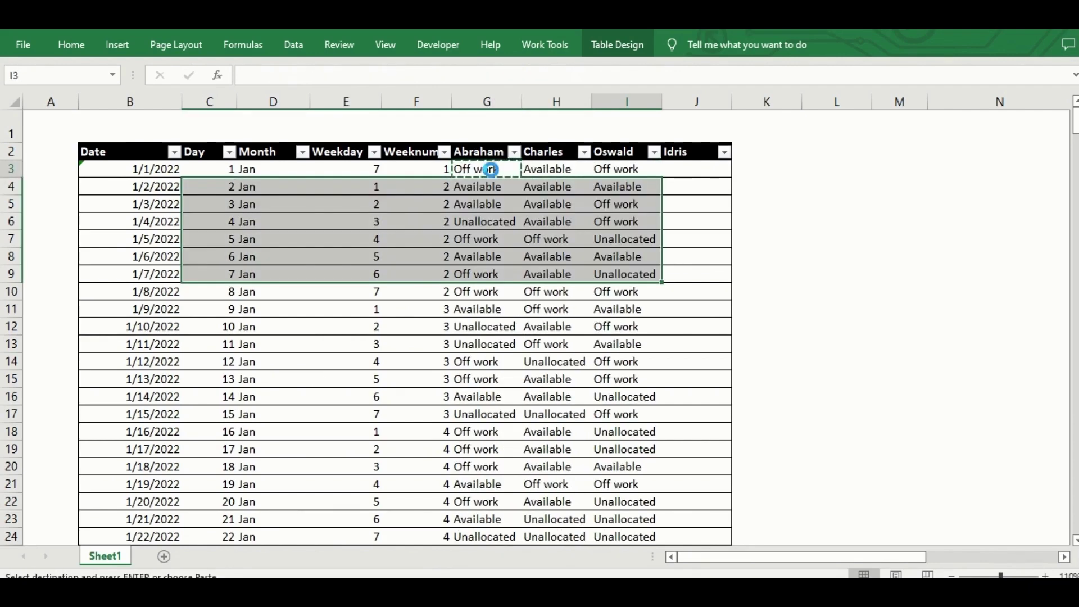
{"action": "key", "text": "Right"}
{"action": "key", "text": "ctrl+v"}
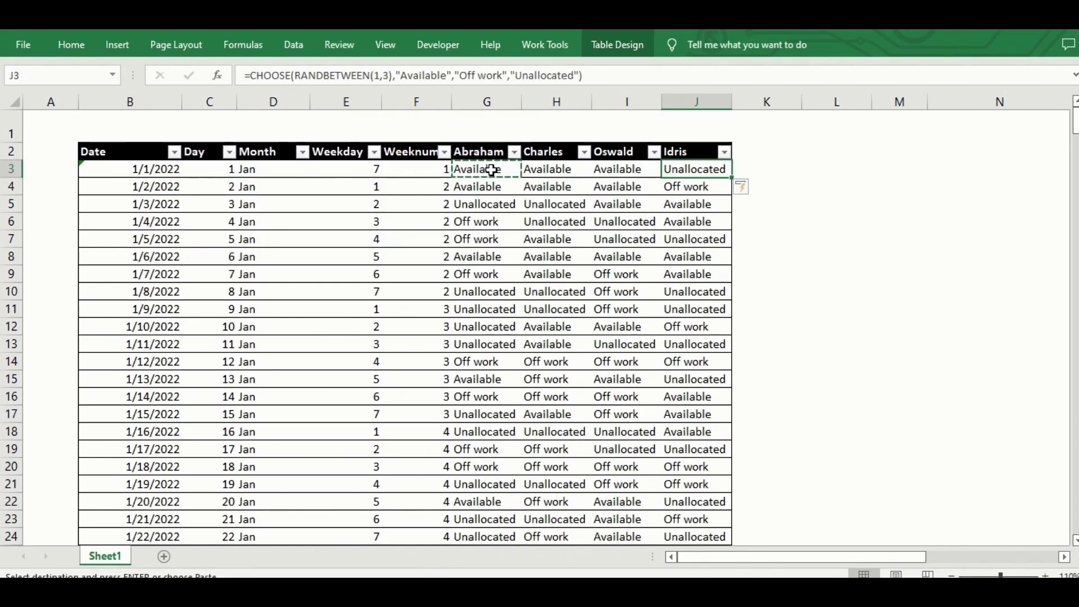
- Convert all four employee columns' statuses to fixed values with Paste Special Values
{"action": "left_click", "coordinate": [492, 170]}
{"action": "key", "text": "Escape"}
{"action": "key", "text": "ctrl+shift+Right"}
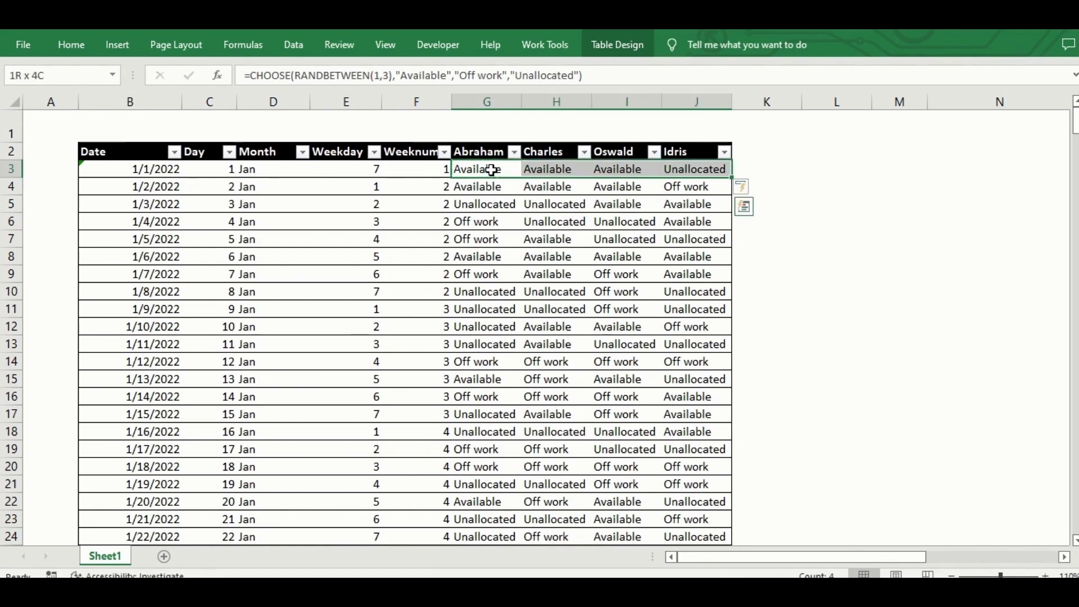
{"action": "key", "text": "ctrl+shift+Down"}
{"action": "key", "text": "ctrl+c"}
{"action": "scroll", "coordinate": [730, 345], "scroll_direction": "up", "scroll_amount": 14}
{"action": "left_click", "coordinate": [480, 261]}
{"action": "key", "text": "ctrl+Home"}
{"action": "scroll", "coordinate": [480, 265], "scroll_direction": "up", "scroll_amount": 1}
{"action": "left_click", "coordinate": [482, 169]}
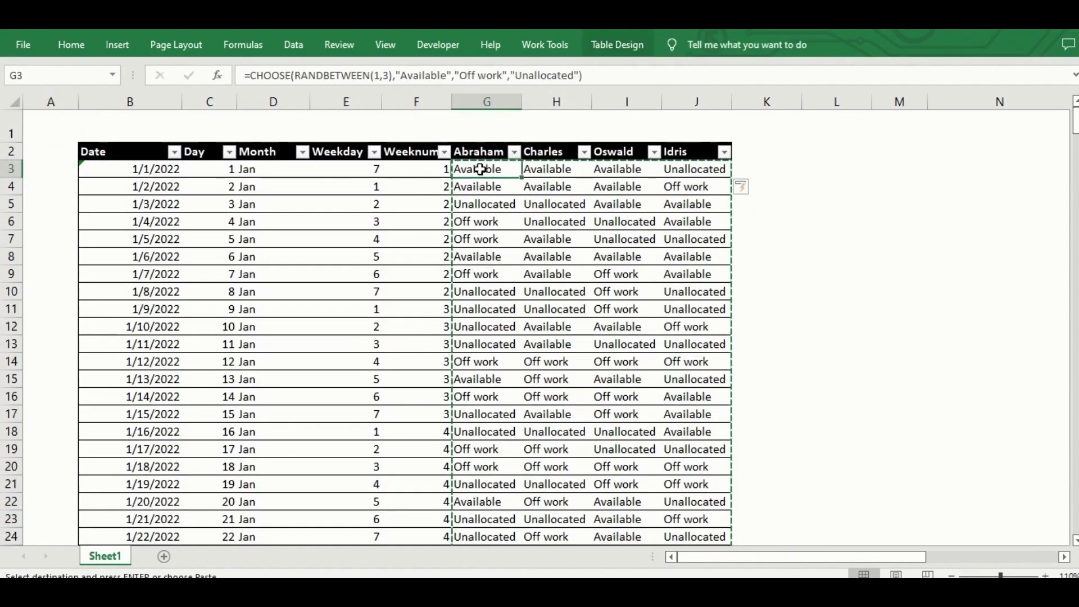
{"action": "right_click", "coordinate": [481, 169]}
{"action": "left_click", "coordinate": [555, 263]}
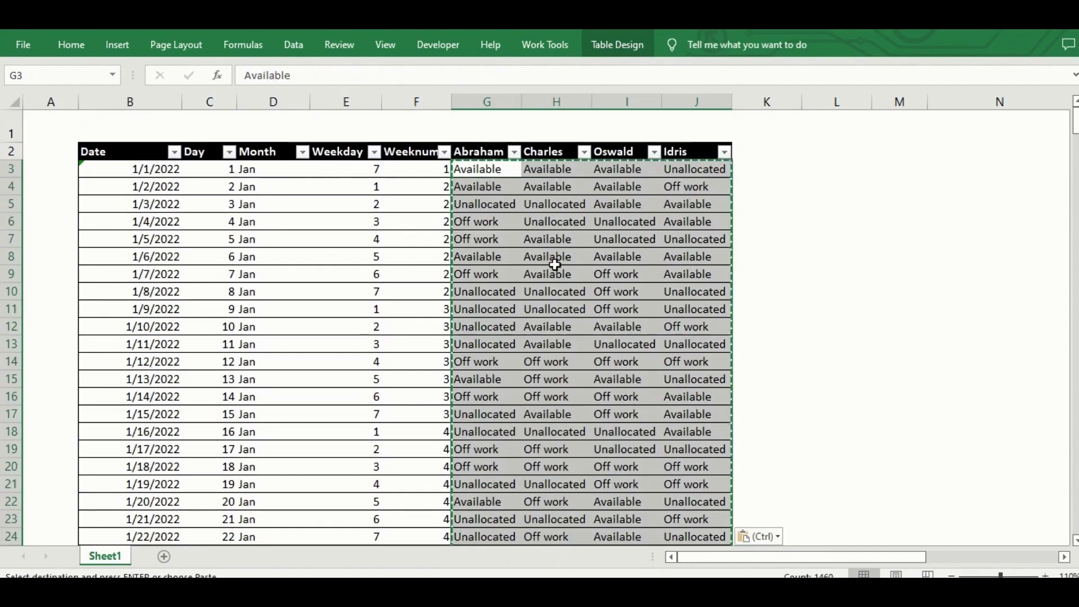
- Add a SelEmployee column header after Idris
{"action": "left_click", "coordinate": [337, 260]}
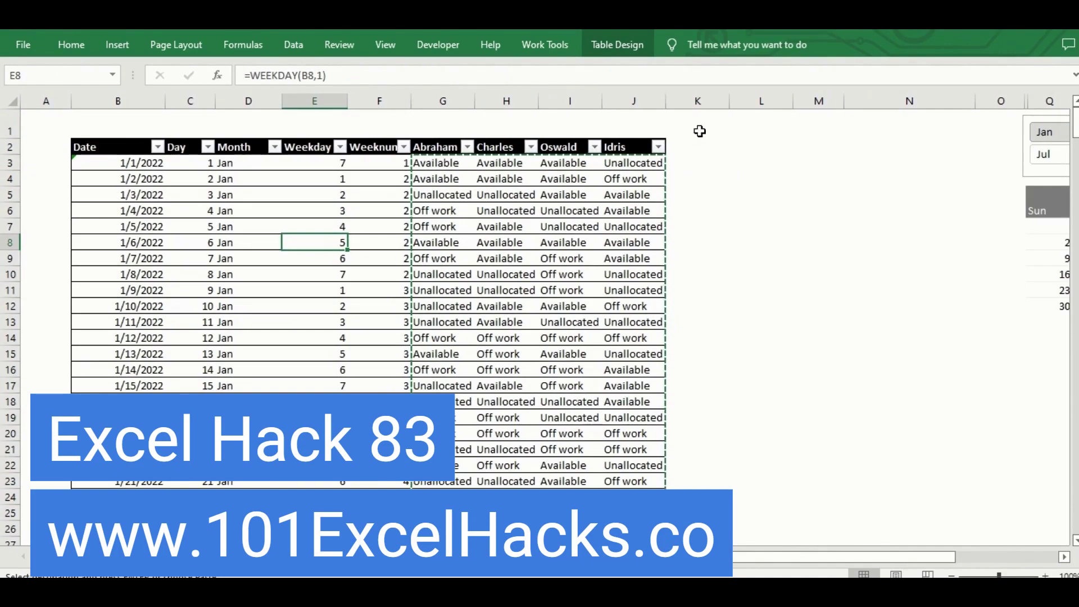
{"action": "left_click", "coordinate": [691, 147]}
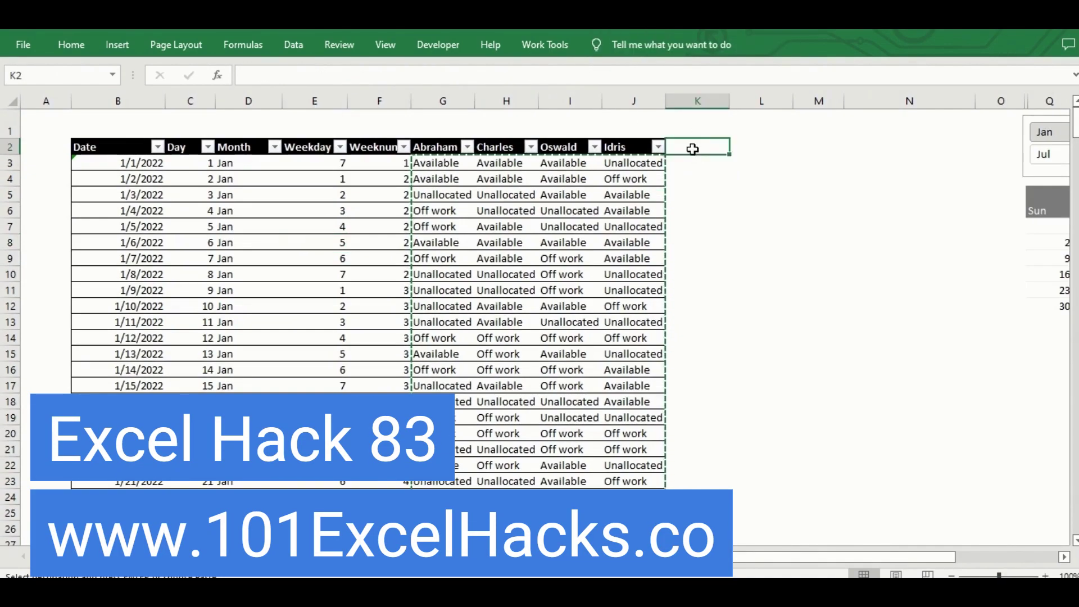
{"action": "type", "text": "SelEmployee"}
{"action": "key", "text": "Return"}
- Draw a Combo Box form control beside the table near row 3
{"action": "left_click", "coordinate": [936, 124]}
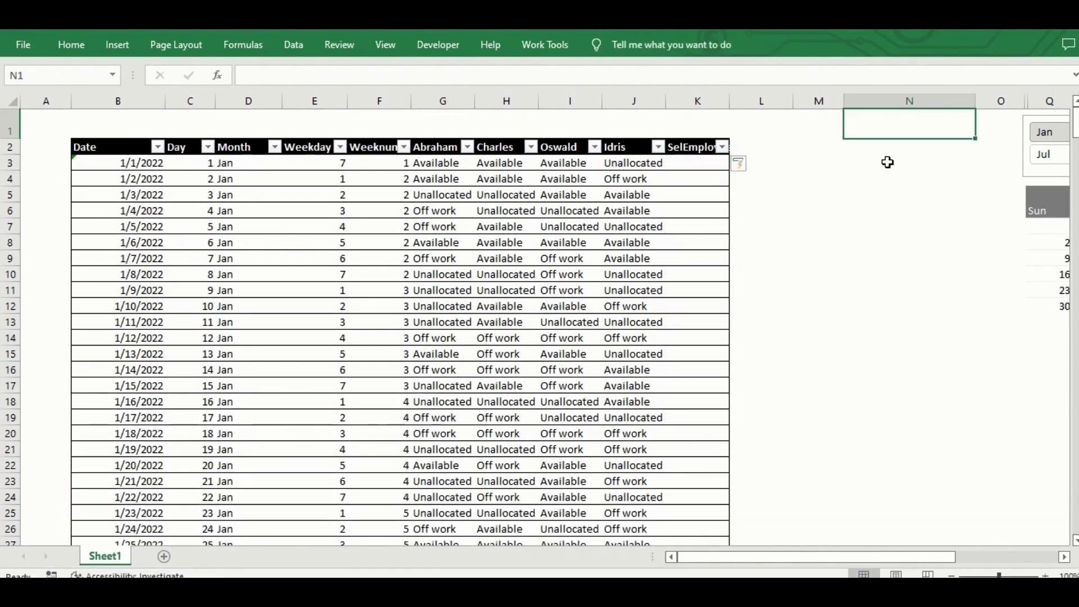
{"action": "left_click", "coordinate": [886, 149]}
{"action": "left_click", "coordinate": [441, 45]}
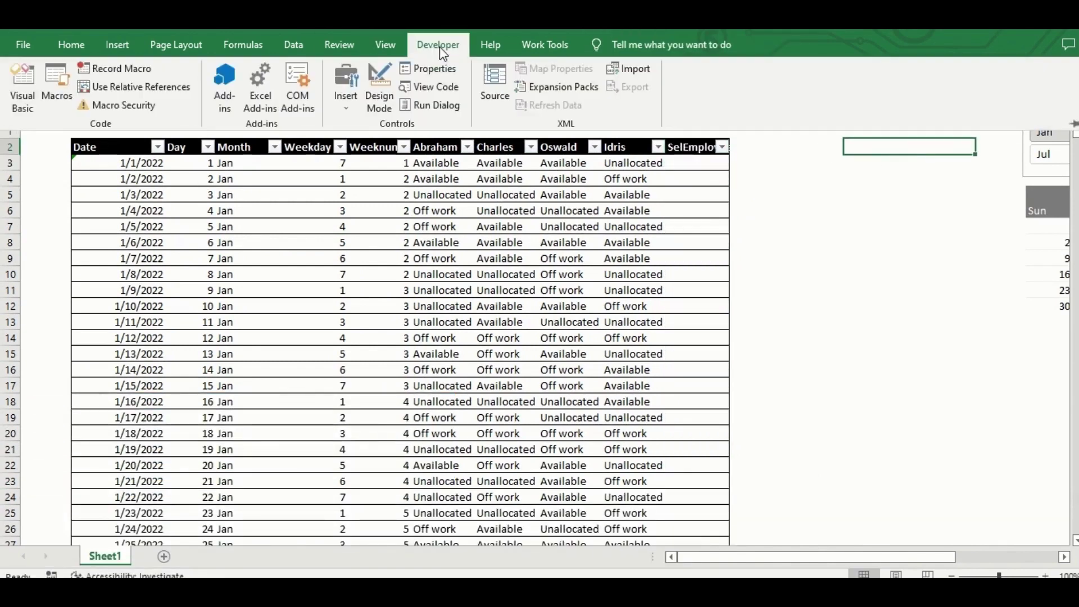
{"action": "left_click", "coordinate": [345, 89]}
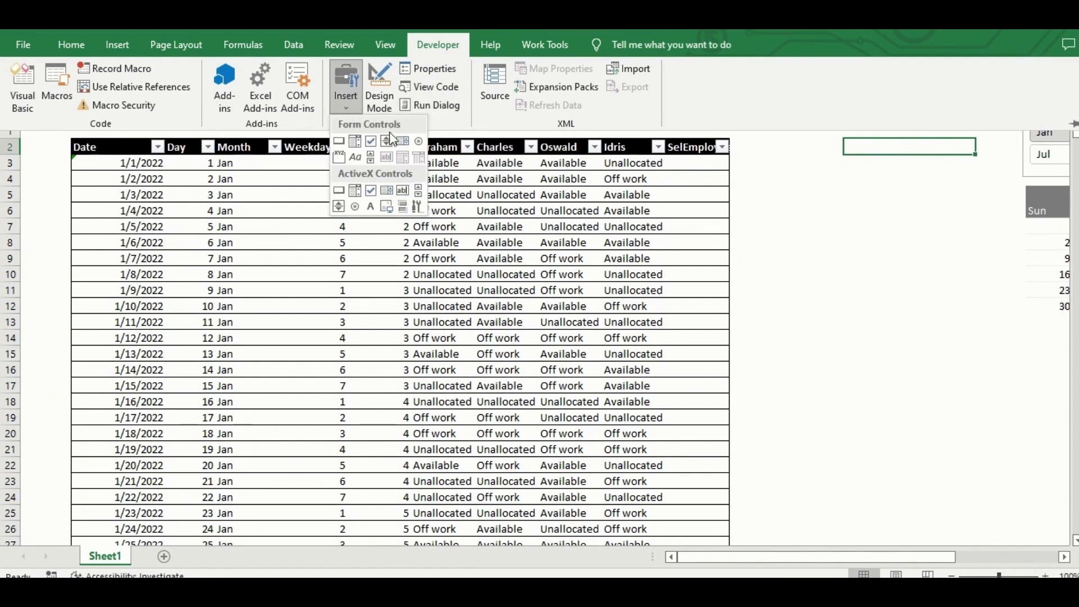
{"action": "left_click", "coordinate": [356, 141]}
{"action": "left_click_drag", "start_coordinate": [842, 160], "coordinate": [978, 184]}
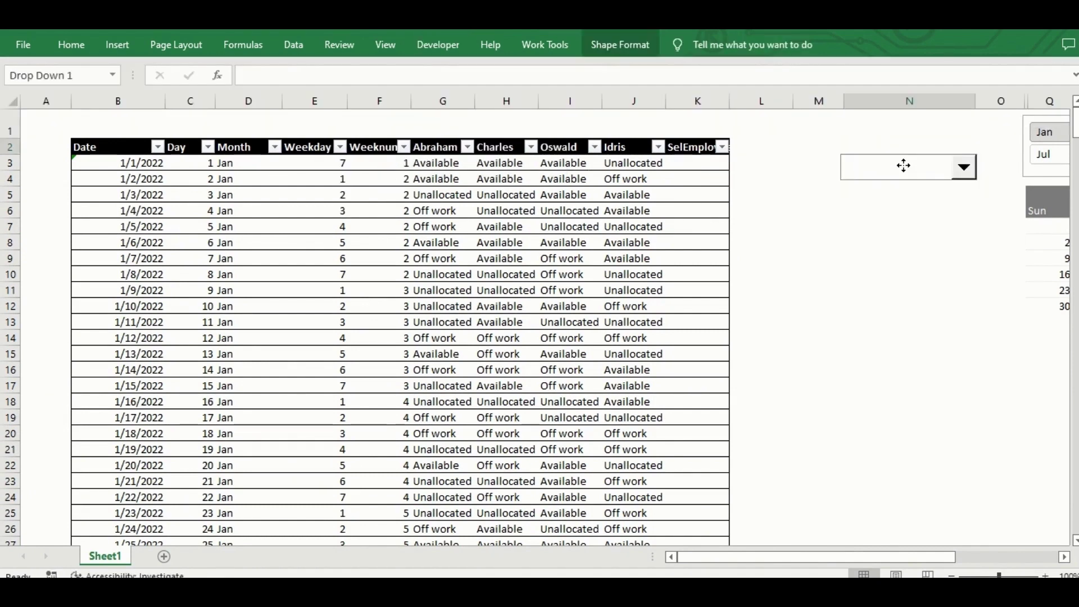
- Point the combo box list at G2:J2 and clear formatting from the Sheet2 names in C4:C7
{"action": "right_click", "coordinate": [942, 179]}
{"action": "left_click", "coordinate": [990, 293]}
{"action": "left_click", "coordinate": [648, 314]}
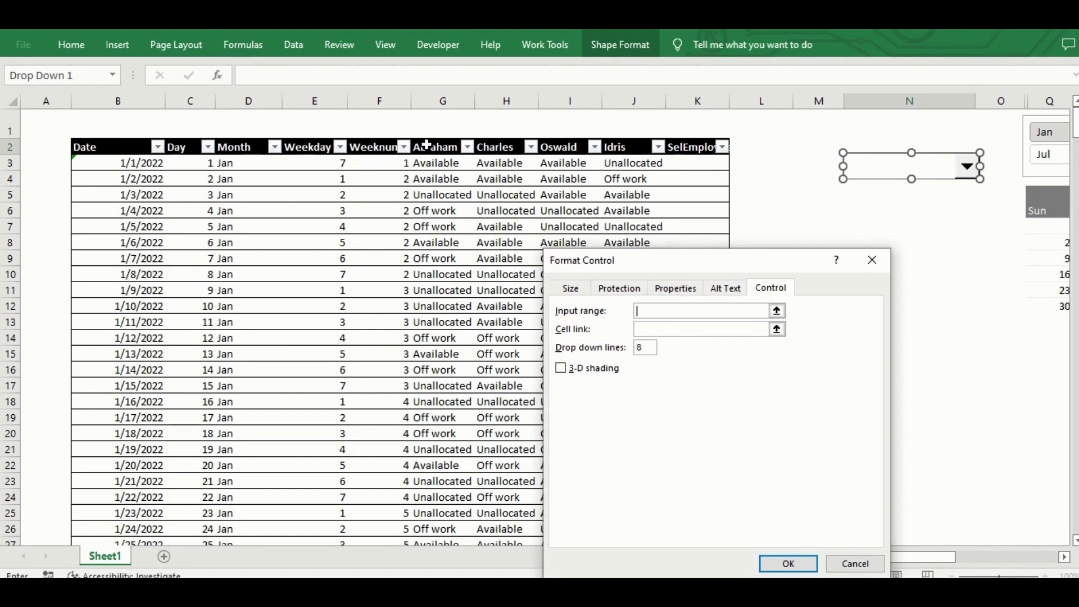
{"action": "left_click_drag", "start_coordinate": [426, 147], "coordinate": [628, 148]}
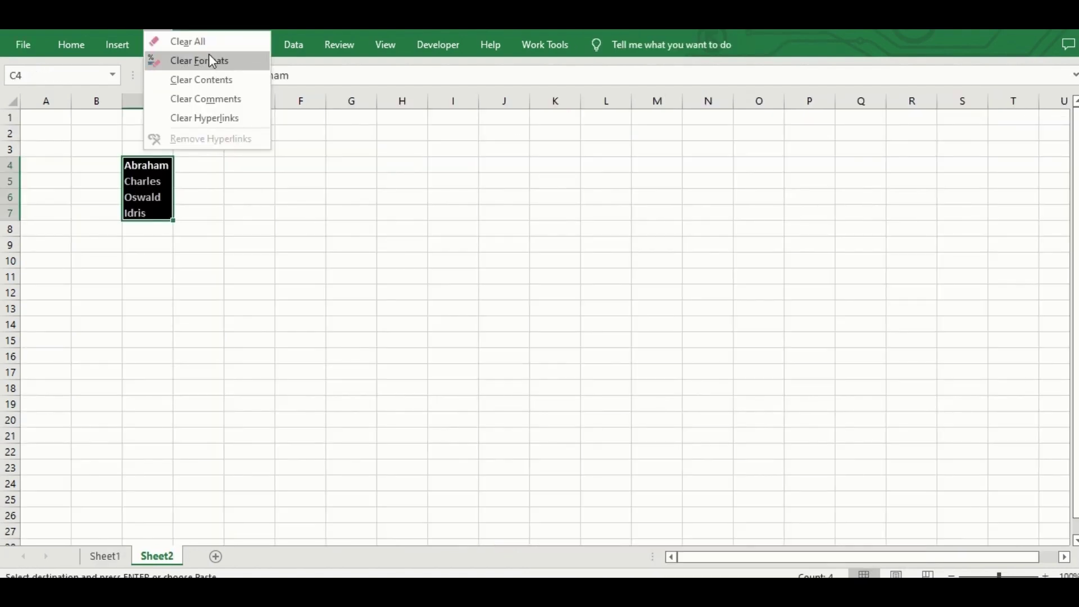
{"action": "left_click", "coordinate": [212, 58]}
{"action": "left_click", "coordinate": [284, 210]}
{"action": "left_click", "coordinate": [93, 563]}
- Change the combo box input range to the Sheet2 names in $C$4:$C$7
{"action": "right_click", "coordinate": [902, 161]}
{"action": "left_click", "coordinate": [967, 292]}
{"action": "left_click", "coordinate": [683, 311]}
{"action": "double_click", "coordinate": [683, 310]}
{"action": "key", "text": "BackSpace"}
{"action": "left_click", "coordinate": [152, 561]}
{"action": "left_click_drag", "start_coordinate": [130, 166], "coordinate": [151, 214]}
- Link the combo box to Sheet2!$C$2 and choose Charles, giving 2
{"action": "left_click", "coordinate": [667, 334]}
{"action": "left_click", "coordinate": [158, 557]}
{"action": "left_click", "coordinate": [132, 133]}
{"action": "left_click", "coordinate": [787, 564]}
{"action": "left_click", "coordinate": [967, 168]}
{"action": "left_click", "coordinate": [951, 192]}
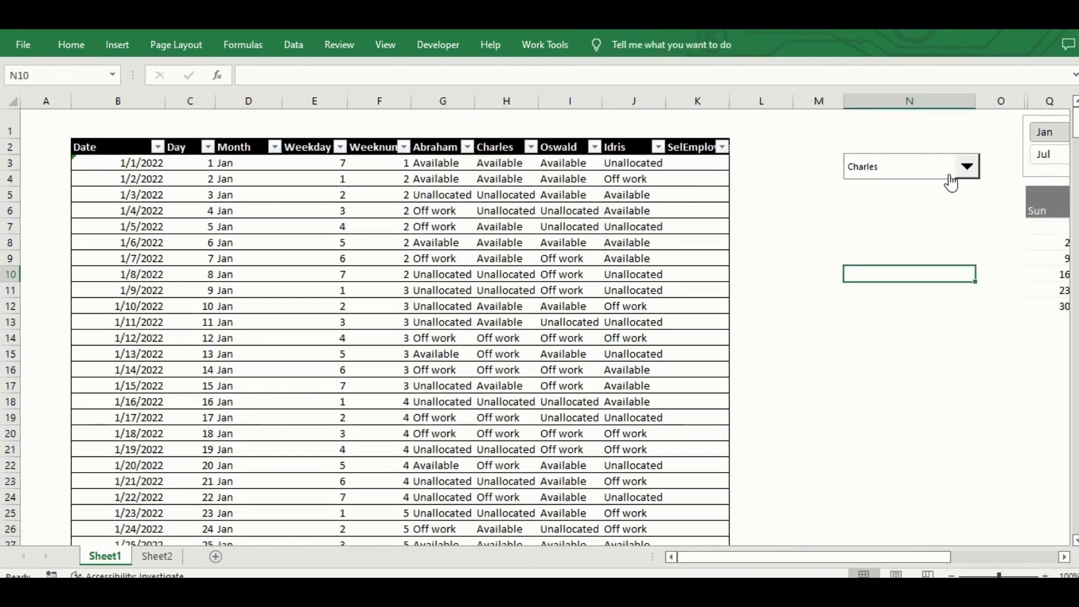
{"action": "left_click", "coordinate": [681, 162]}
{"action": "left_click", "coordinate": [153, 562]}
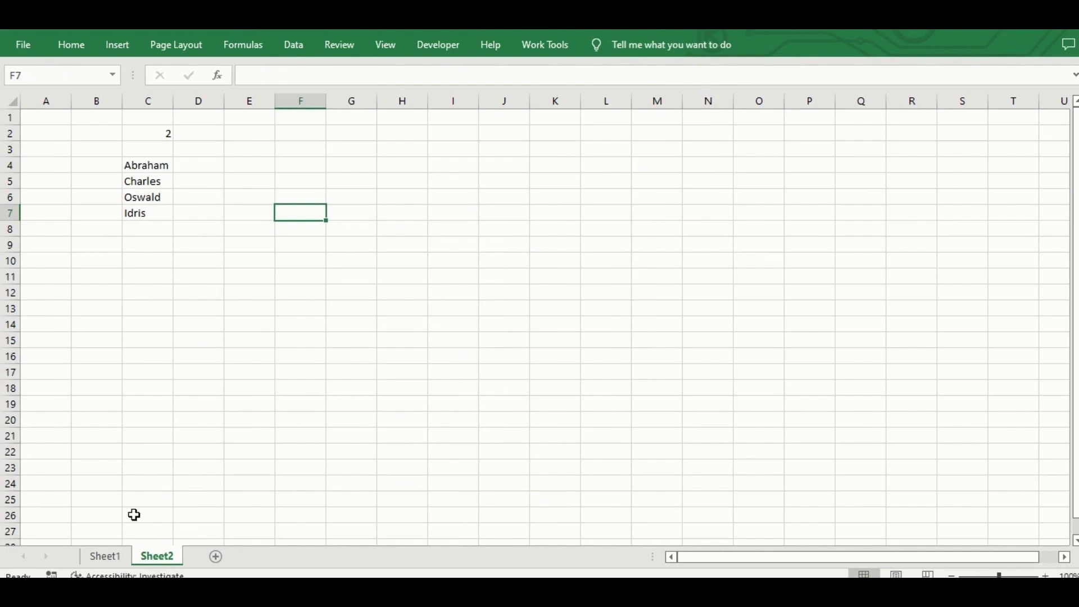
- Widen column K and copy the SelEmployee header into K1
{"action": "left_click", "coordinate": [105, 556]}
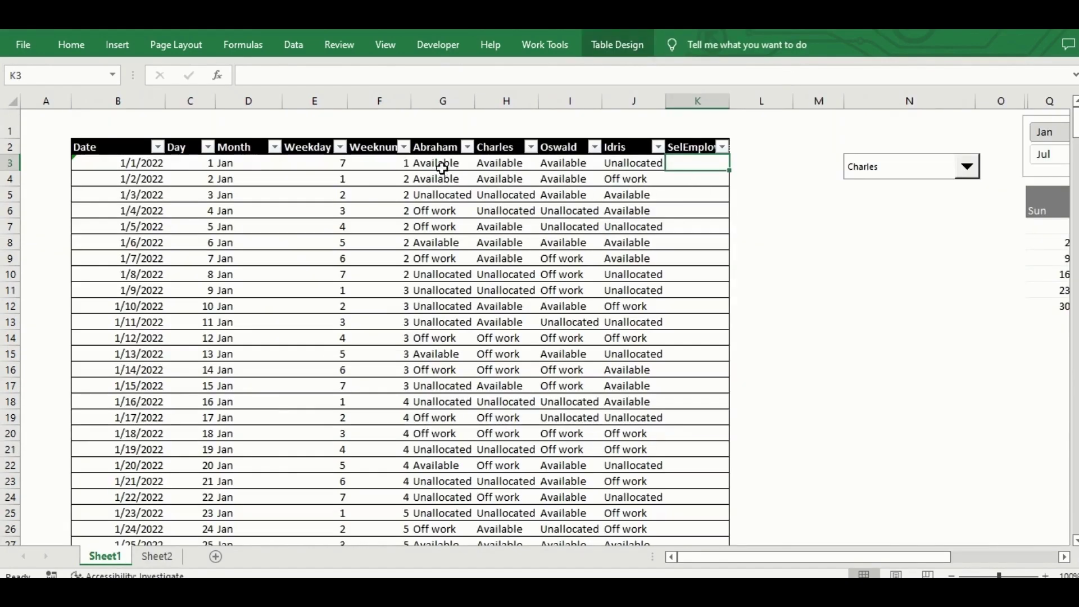
{"action": "double_click", "coordinate": [729, 105]}
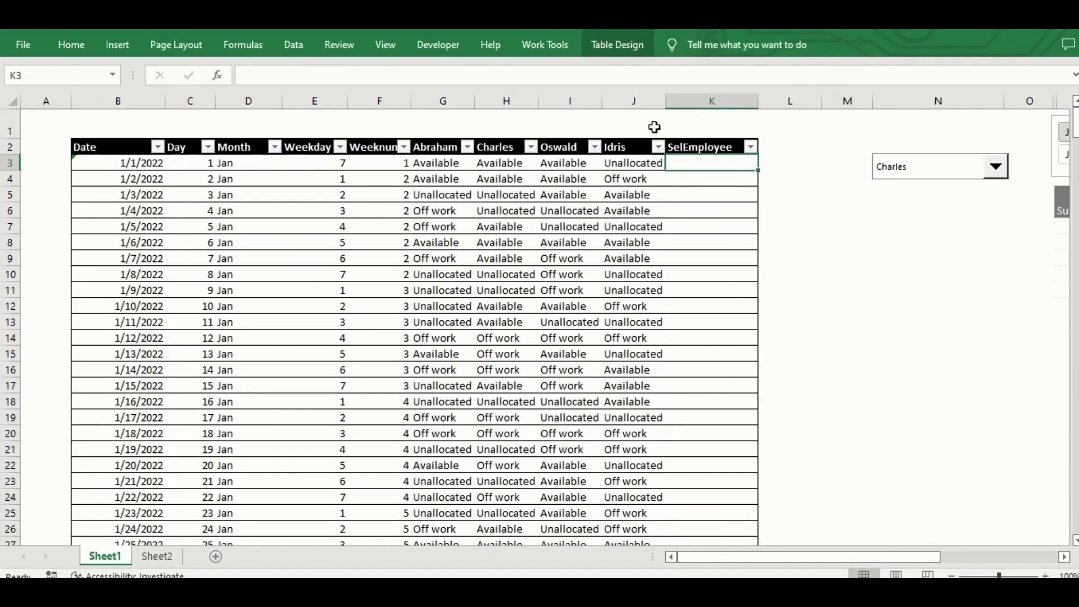
{"action": "left_click_drag", "start_coordinate": [660, 108], "coordinate": [670, 106]}
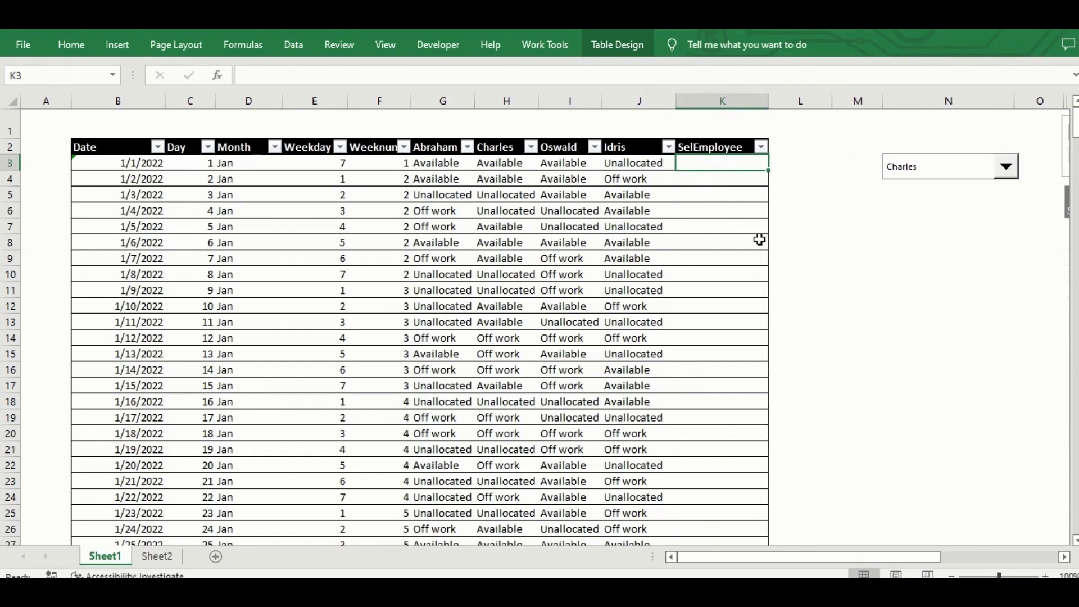
{"action": "left_click", "coordinate": [719, 149]}
{"action": "key", "text": "ctrl+c"}
{"action": "left_click", "coordinate": [695, 130]}
{"action": "key", "text": "ctrl+v"}
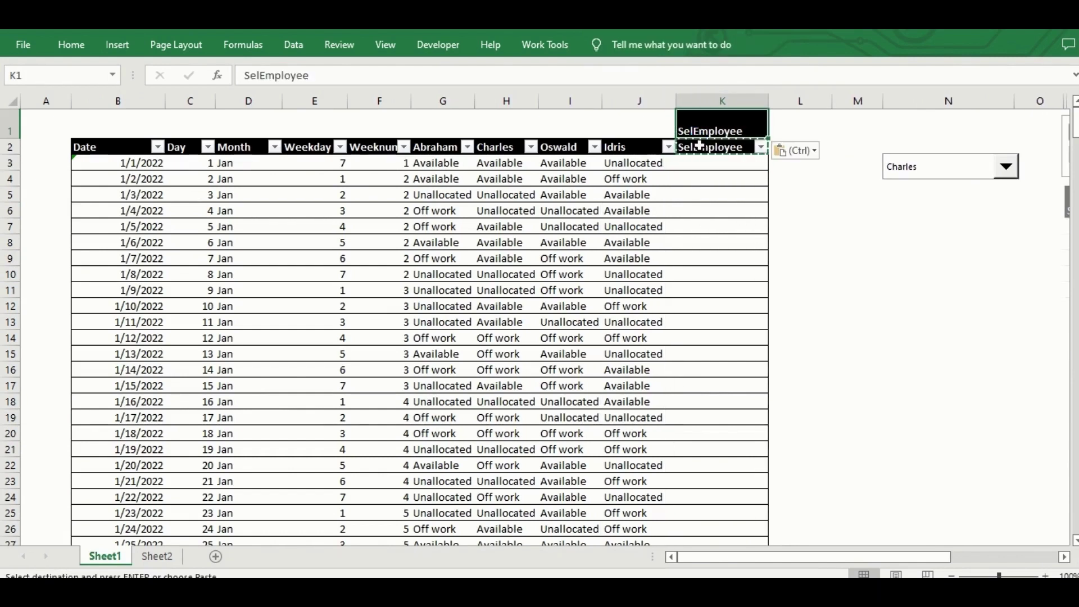
- Enter =INDEX(Sheet2!C4:C7,Sheet2!C2) in cell K2
{"action": "left_click", "coordinate": [702, 147]}
{"action": "type", "text": "=index("}
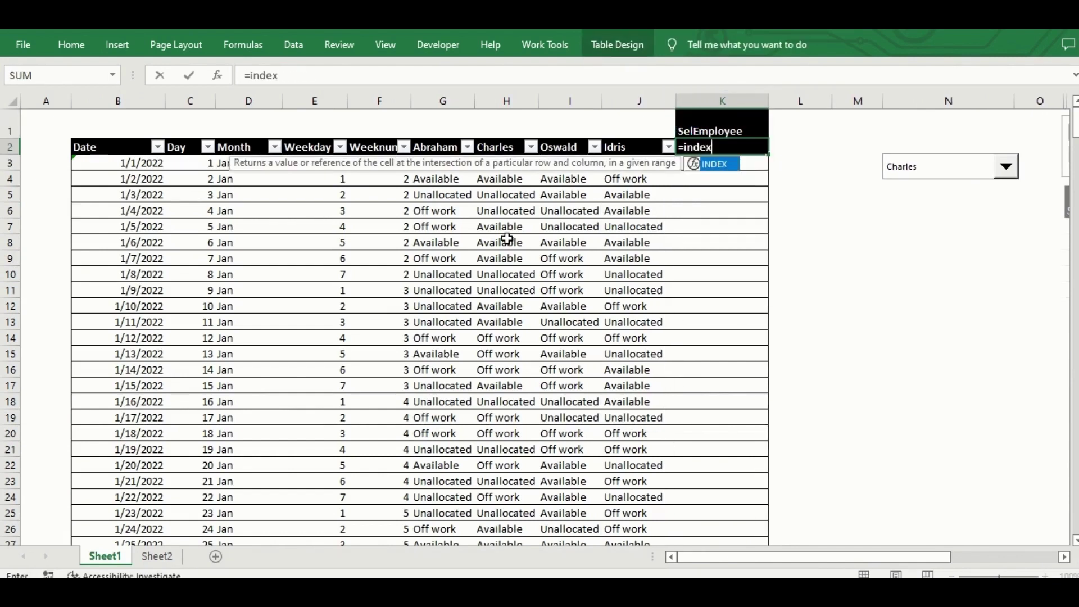
{"action": "left_click", "coordinate": [157, 556]}
{"action": "left_click_drag", "start_coordinate": [149, 165], "coordinate": [153, 209]}
{"action": "type", "text": ","}
{"action": "left_click", "coordinate": [159, 135]}
{"action": "key", "text": "Return"}
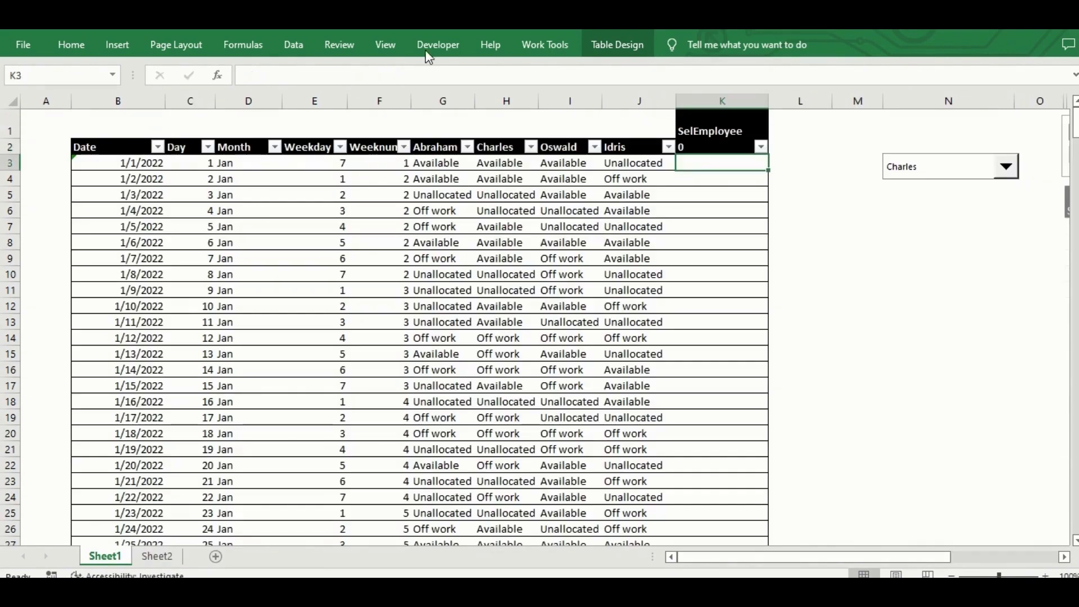
- Restore the SelEmployee header in K2 by copying it from K1
{"action": "left_click", "coordinate": [706, 147]}
{"action": "left_click", "coordinate": [706, 136]}
{"action": "left_click", "coordinate": [706, 145]}
{"action": "left_click", "coordinate": [701, 132]}
{"action": "key", "text": "ctrl+c"}
{"action": "left_click", "coordinate": [703, 145]}
{"action": "key", "text": "ctrl+v"}
- Enter =INDEX(Sheet2!C4:C7,Sheet2!C2) in K1 so it shows Charles
{"action": "left_click", "coordinate": [700, 126]}
{"action": "double_click", "coordinate": [705, 125]}
{"action": "type", "text": "=index("}
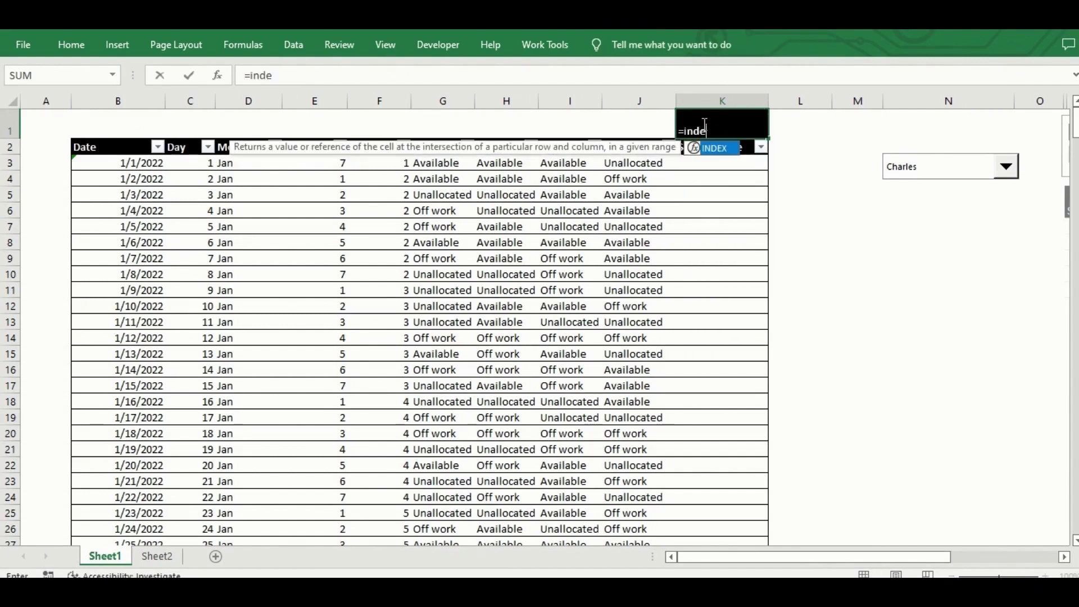
{"action": "left_click", "coordinate": [157, 556]}
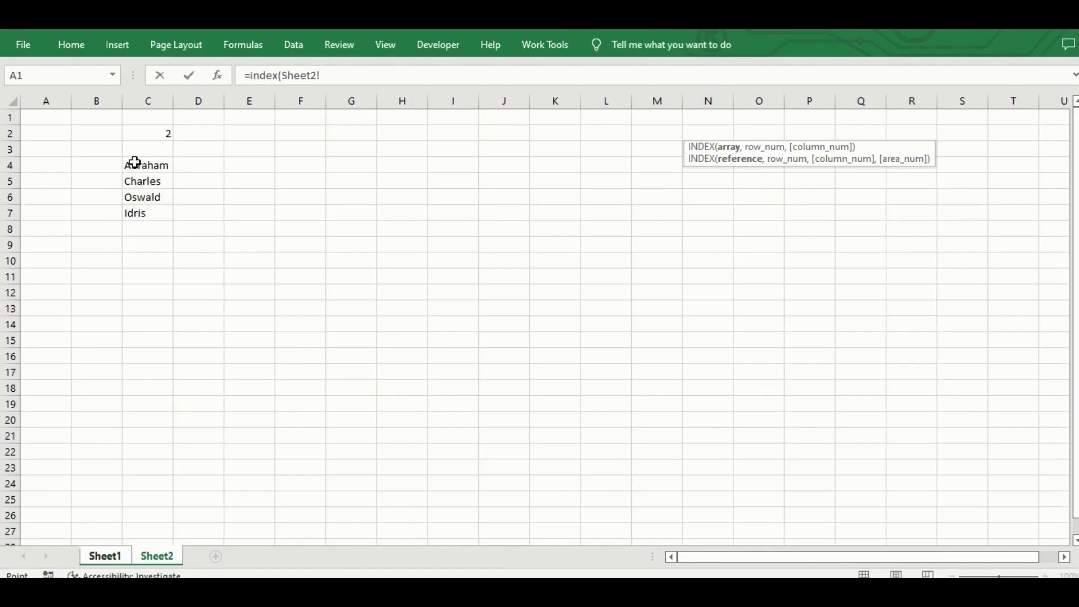
{"action": "left_click_drag", "start_coordinate": [134, 163], "coordinate": [147, 212]}
{"action": "type", "text": ","}
{"action": "left_click", "coordinate": [143, 134]}
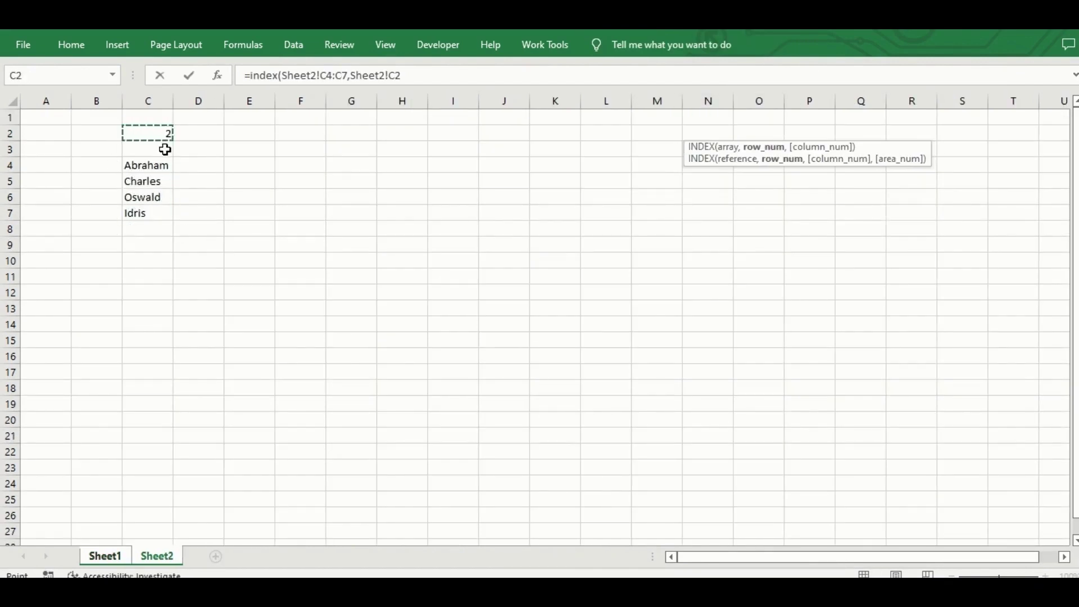
{"action": "key", "text": "Return"}
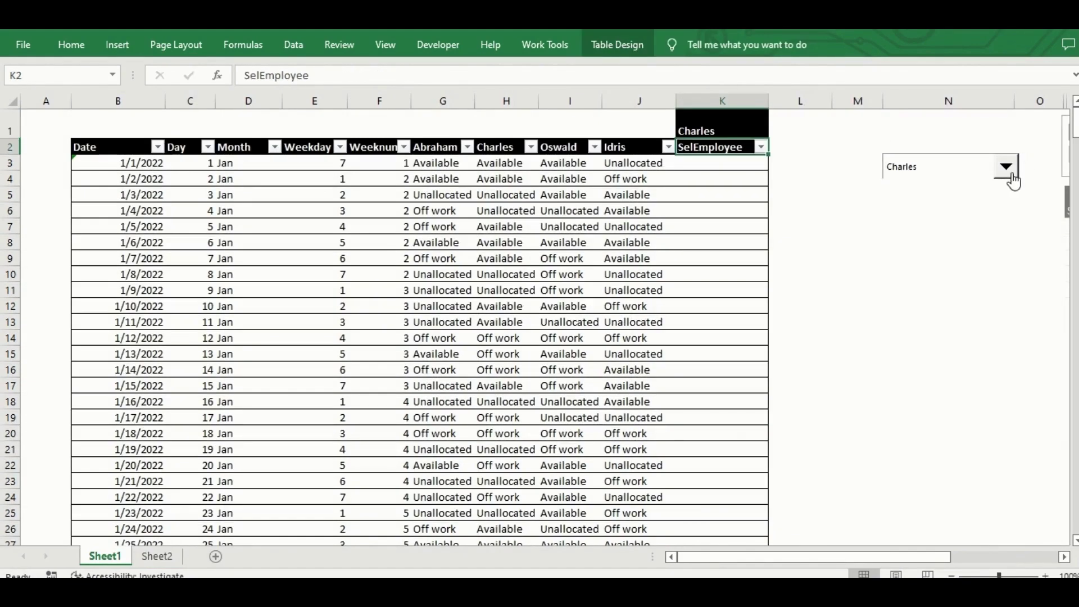
- Complete the K3 status formula as =INDEX(G3:J3,0,Sheet2!C2)
{"action": "left_click", "coordinate": [1006, 167]}
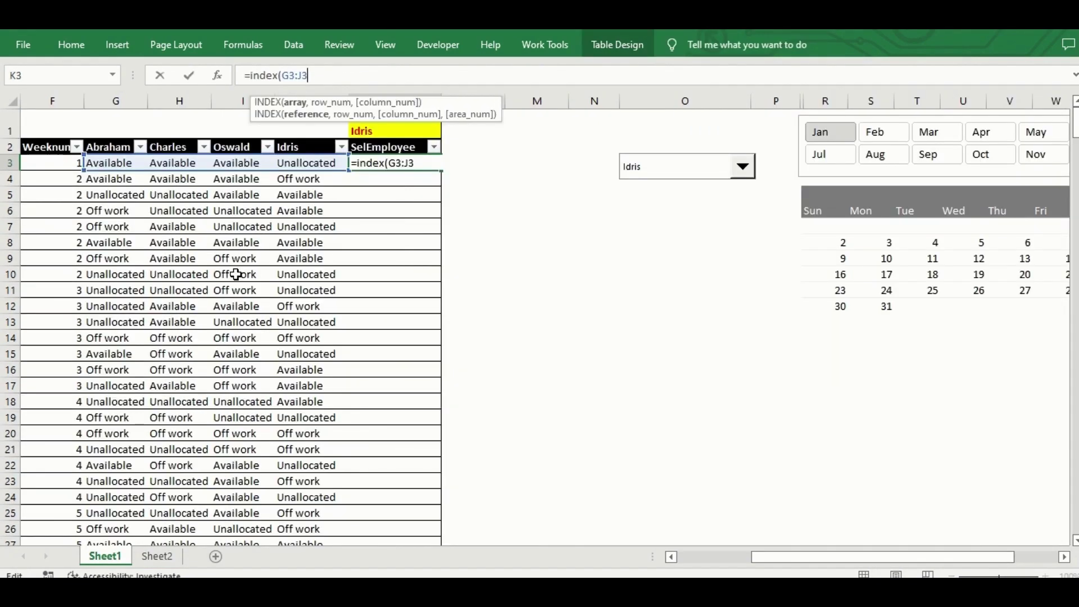
{"action": "type", "text": ",0,"}
{"action": "left_click", "coordinate": [156, 556]}
{"action": "left_click", "coordinate": [160, 129]}
{"action": "type", "text": ")"}
{"action": "key", "text": "Return"}
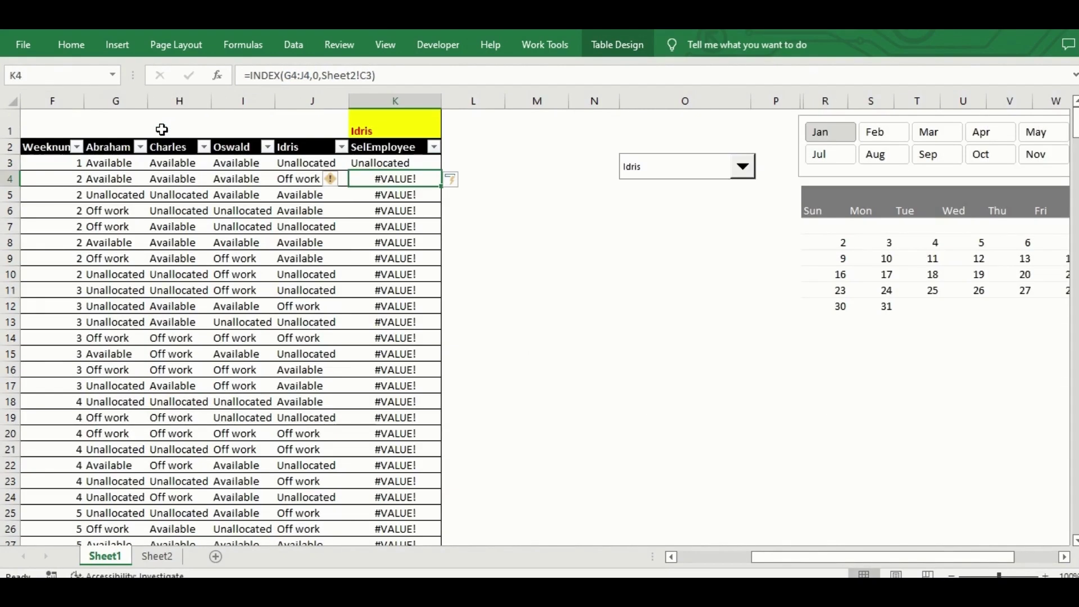
- Compare the status formulas in K3 and K4
{"action": "left_click", "coordinate": [403, 163]}
{"action": "left_click", "coordinate": [403, 178]}
{"action": "left_click", "coordinate": [402, 162]}
{"action": "left_click", "coordinate": [370, 76]}
{"action": "key", "text": "Escape"}
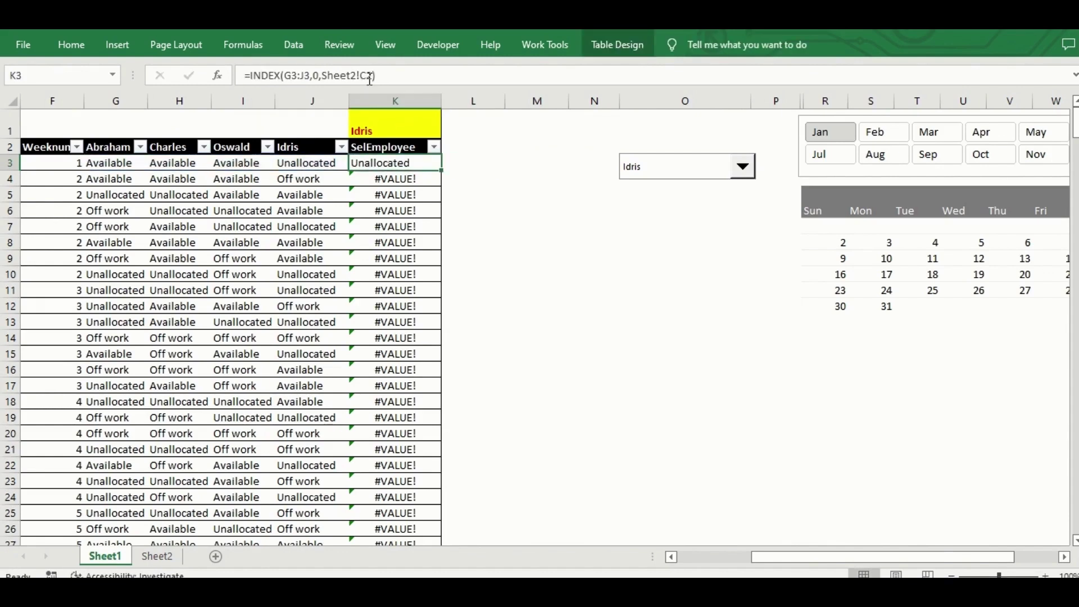
- Make the Sheet2!C2 reference in K3 absolute ($C$2) and refill the column
{"action": "left_click", "coordinate": [370, 76]}
{"action": "key", "text": "shift+F3"}
{"action": "key", "text": "Return"}
{"action": "key", "text": "Escape"}
{"action": "key", "text": "Return"}
{"action": "left_click", "coordinate": [369, 77]}
{"action": "key", "text": "F4"}
{"action": "key", "text": "Return"}
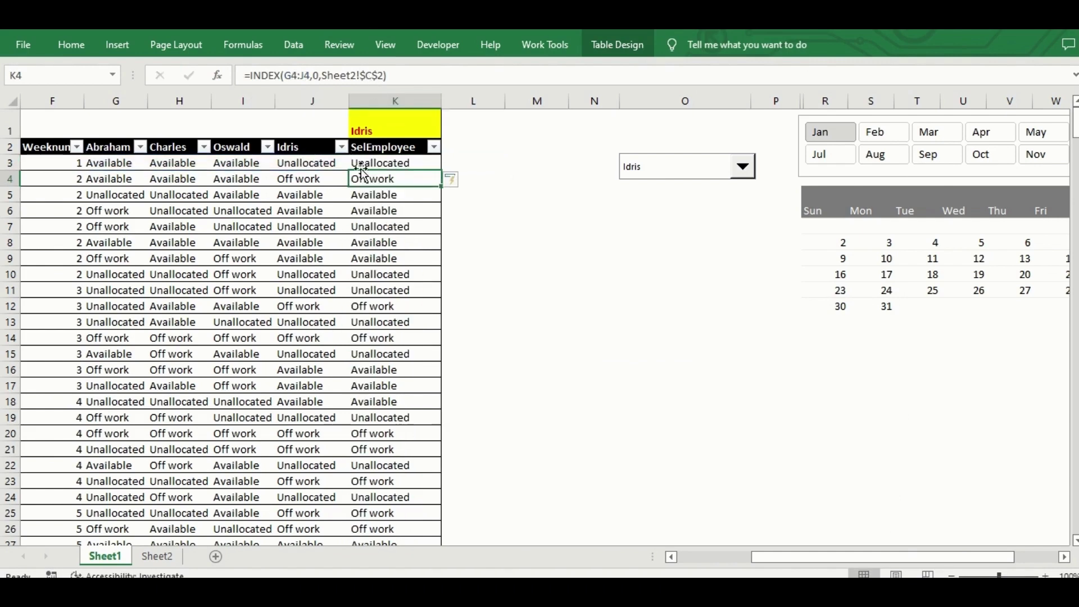
- Test the SelEmployee column by selecting Charles, then Abraham, in the employee combo box
{"action": "left_click", "coordinate": [714, 175]}
{"action": "left_click", "coordinate": [698, 198]}
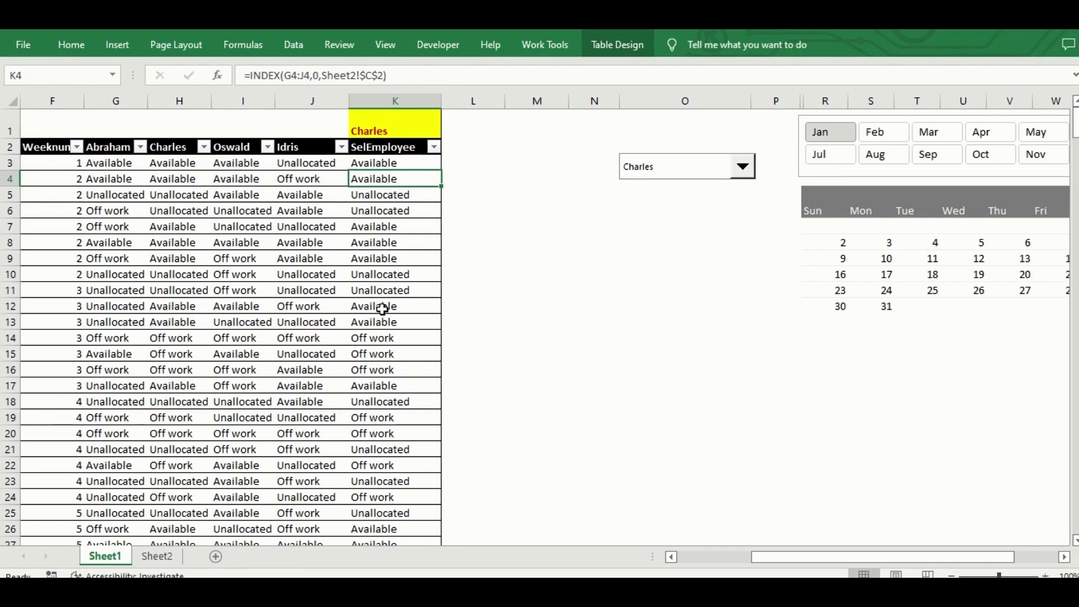
{"action": "left_click", "coordinate": [700, 166]}
{"action": "left_click", "coordinate": [703, 181]}
{"action": "left_click", "coordinate": [887, 259]}
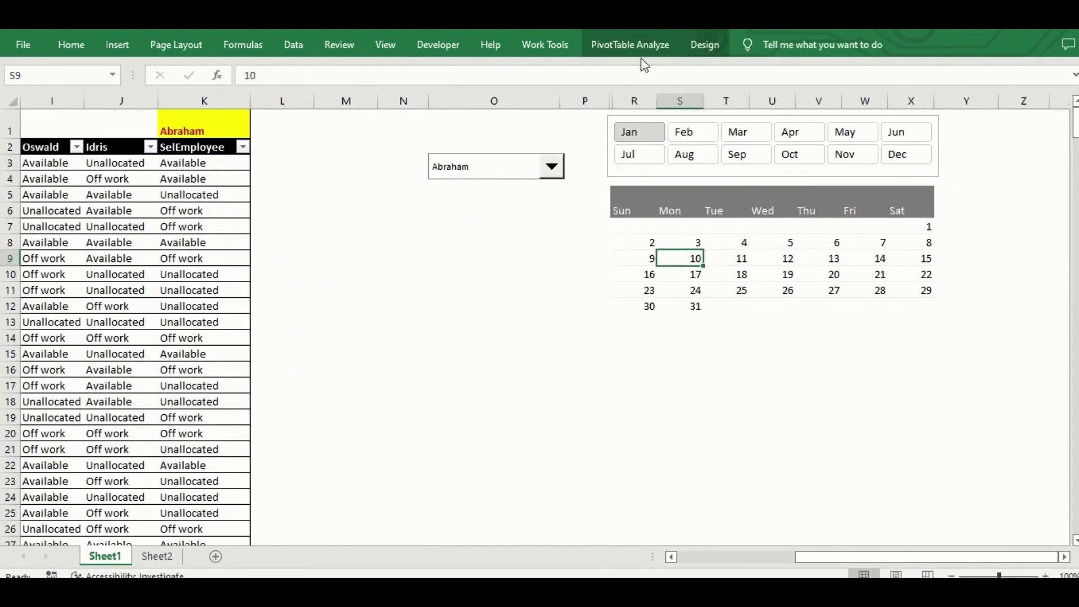
{"action": "left_click", "coordinate": [631, 46]}
{"action": "left_click", "coordinate": [984, 68]}
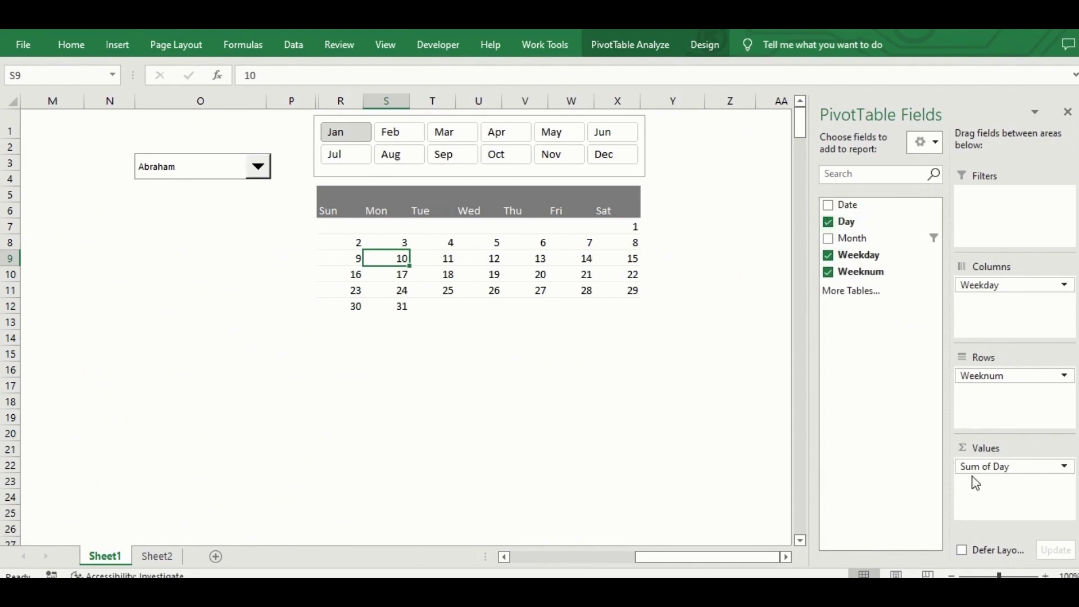
- Replace Day with Date in the pivot values, summarised as Sum of Date
{"action": "left_click", "coordinate": [828, 221]}
{"action": "left_click_drag", "start_coordinate": [843, 204], "coordinate": [1066, 481]}
{"action": "left_click", "coordinate": [1050, 475]}
{"action": "left_click", "coordinate": [989, 447]}
{"action": "left_click", "coordinate": [609, 431]}
{"action": "left_click", "coordinate": [763, 525]}
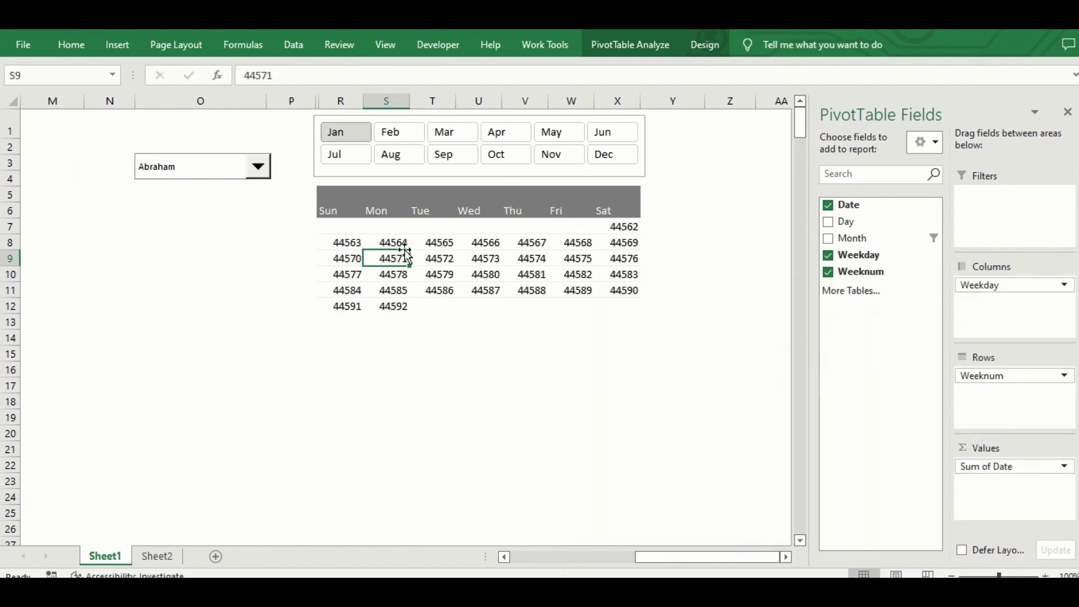
- Give the calendar body R7:X12 the custom number format dd
{"action": "left_click_drag", "start_coordinate": [346, 228], "coordinate": [634, 303]}
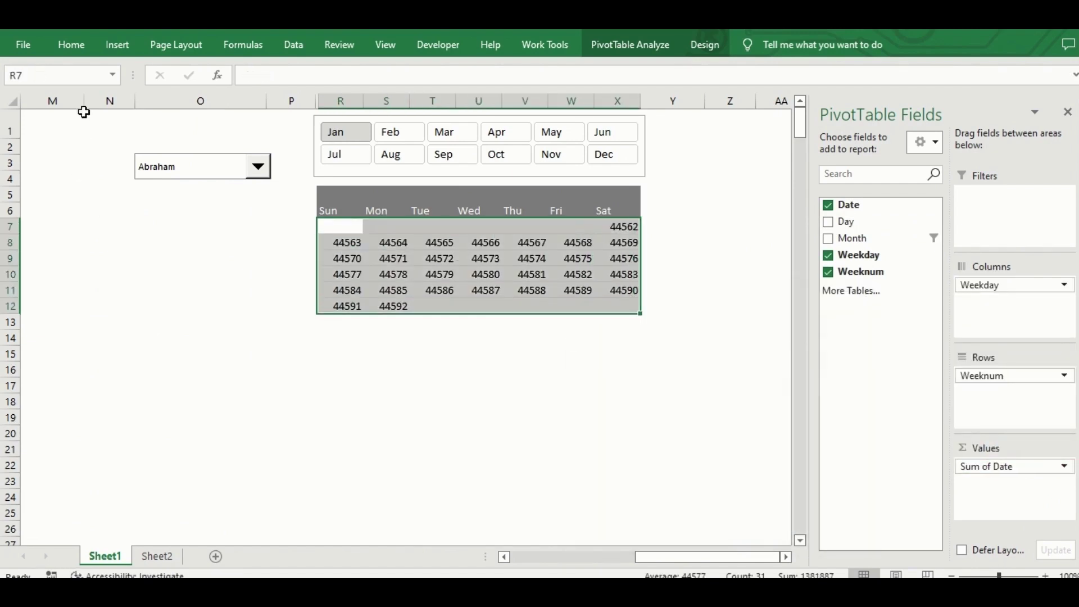
{"action": "left_click", "coordinate": [72, 44]}
{"action": "left_click", "coordinate": [596, 76]}
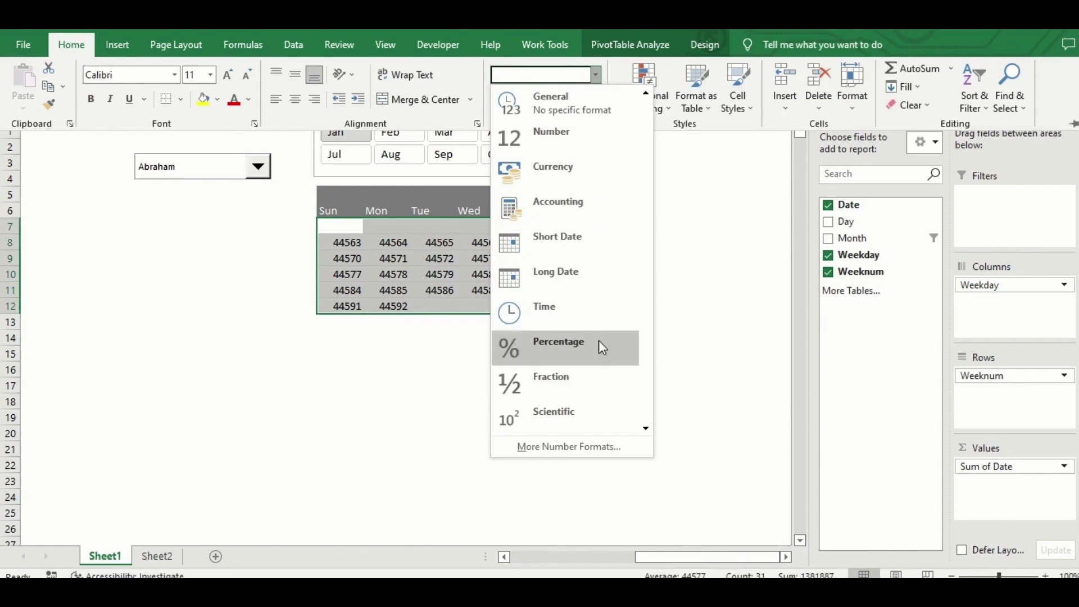
{"action": "left_click", "coordinate": [568, 448]}
{"action": "left_click", "coordinate": [554, 383]}
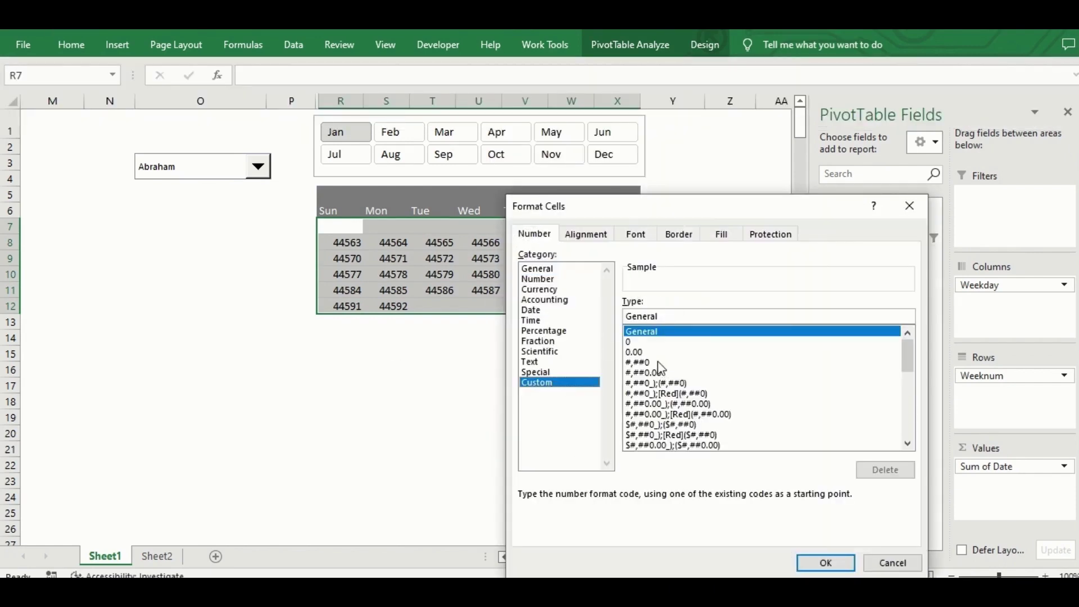
{"action": "left_click", "coordinate": [908, 433]}
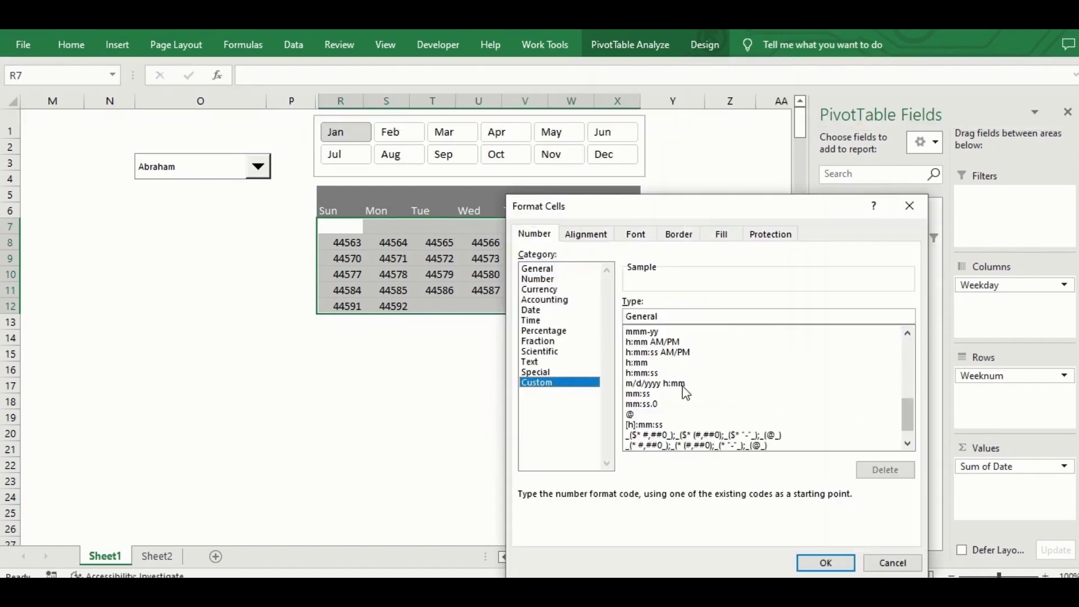
{"action": "left_click", "coordinate": [648, 334]}
{"action": "scroll", "coordinate": [648, 382], "scroll_direction": "up", "scroll_amount": 2}
{"action": "left_click", "coordinate": [641, 372]}
{"action": "left_click", "coordinate": [665, 317]}
{"action": "key", "text": "BackSpace"}
{"action": "left_click", "coordinate": [826, 562]}
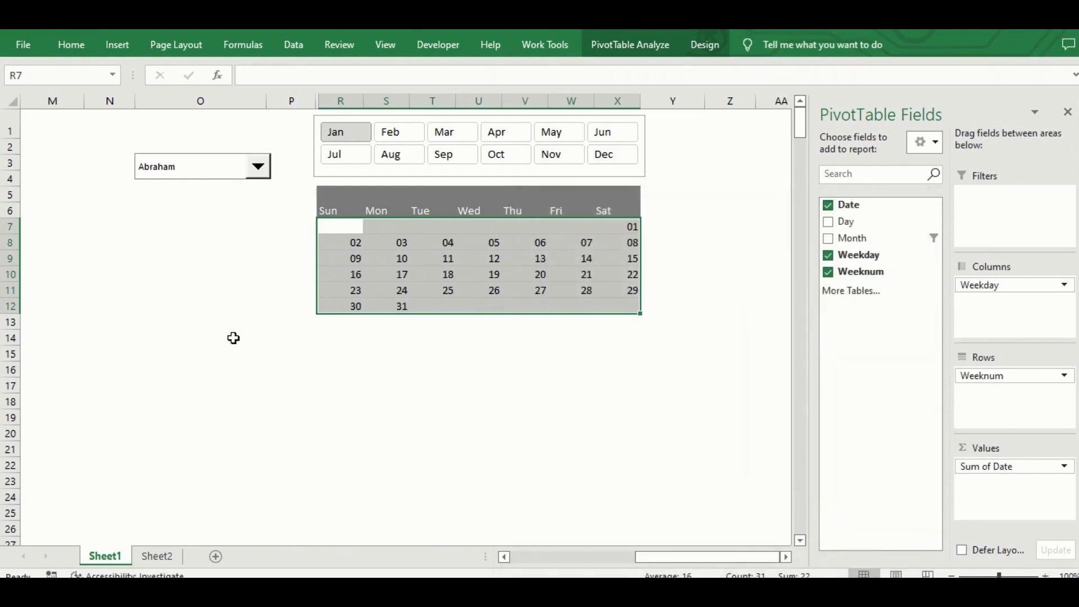
- Test the month slicer with February, March, April and December, ending on July
{"action": "left_click", "coordinate": [337, 350]}
{"action": "left_click", "coordinate": [392, 133]}
{"action": "left_click", "coordinate": [455, 140]}
{"action": "left_click", "coordinate": [506, 135]}
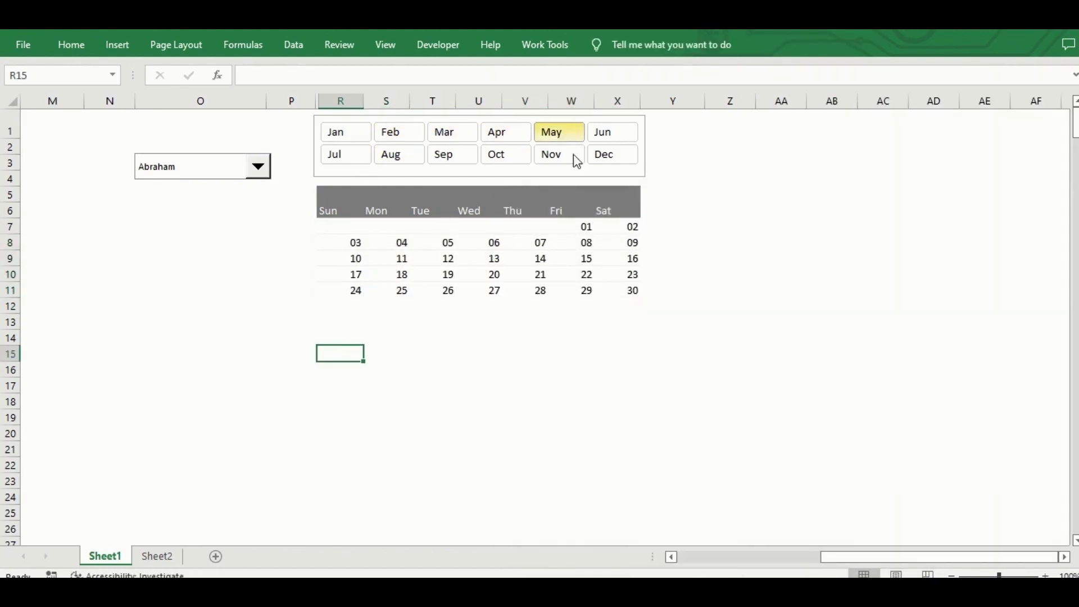
{"action": "left_click", "coordinate": [595, 158]}
{"action": "left_click", "coordinate": [345, 155]}
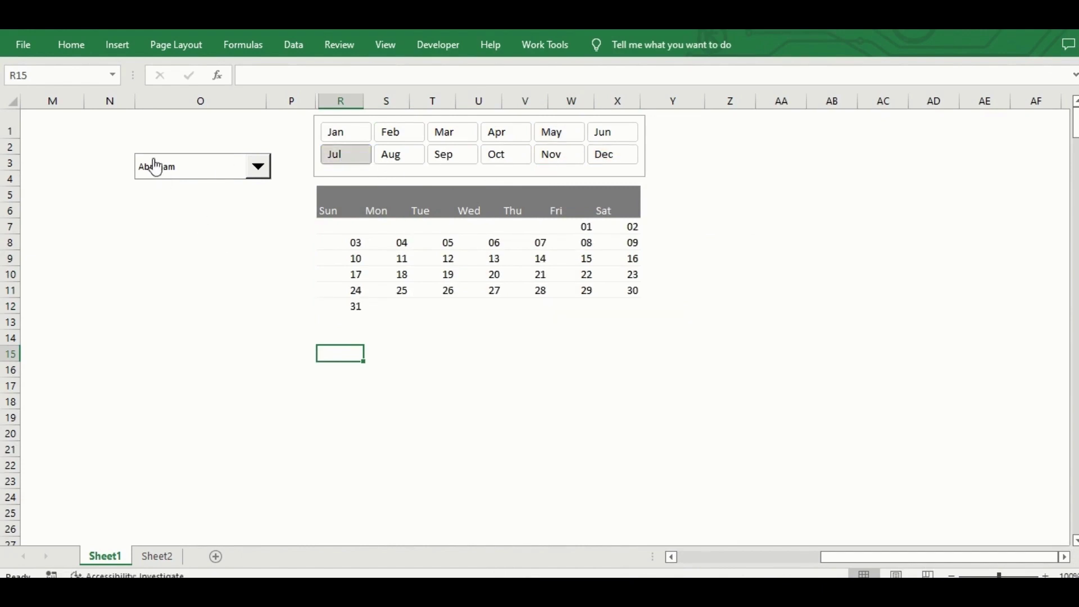
{"action": "left_click_drag", "start_coordinate": [933, 557], "coordinate": [882, 562]}
{"action": "left_click", "coordinate": [973, 273]}
{"action": "left_click", "coordinate": [672, 418]}
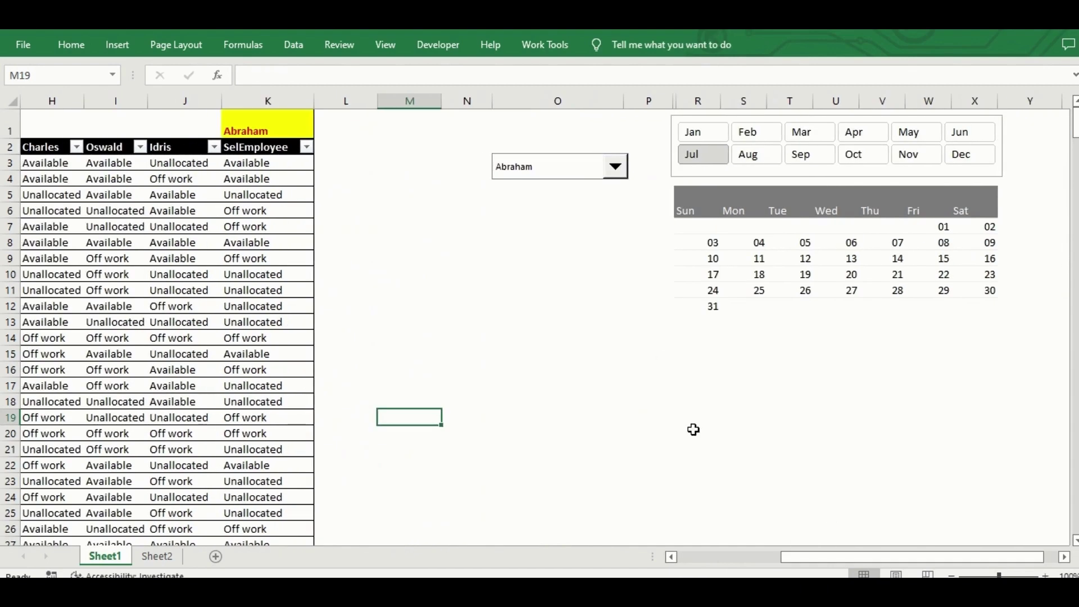
- Inspect the status formula in K5, then bring up the Conditional Formatting Rules Manager
{"action": "left_click", "coordinate": [233, 187]}
{"action": "mouse_move", "coordinate": [798, 557]}
{"action": "left_mouse_down"}
{"action": "mouse_move", "coordinate": [748, 560]}
{"action": "mouse_move", "coordinate": [806, 560]}
{"action": "left_mouse_up"}
{"action": "left_click_drag", "start_coordinate": [634, 226], "coordinate": [945, 304]}
{"action": "left_click", "coordinate": [67, 45]}
{"action": "left_click", "coordinate": [644, 90]}
{"action": "left_click", "coordinate": [669, 342]}
{"action": "left_click_drag", "start_coordinate": [578, 306], "coordinate": [294, 306]}
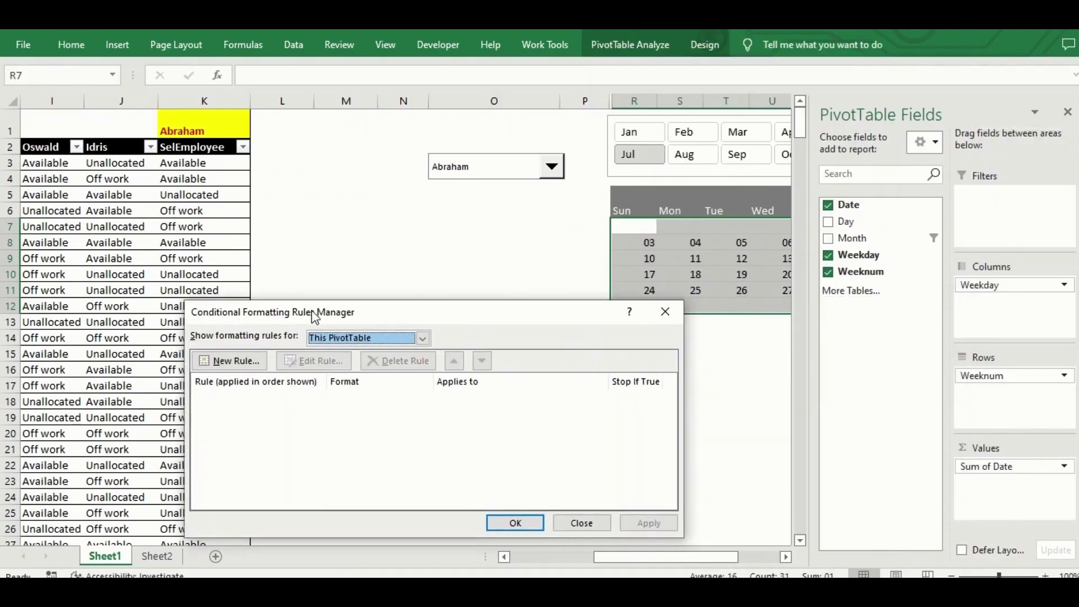
- Start a new formula-based rule whose VLOOKUP looks up the first calendar cell R7
{"action": "left_click", "coordinate": [233, 356]}
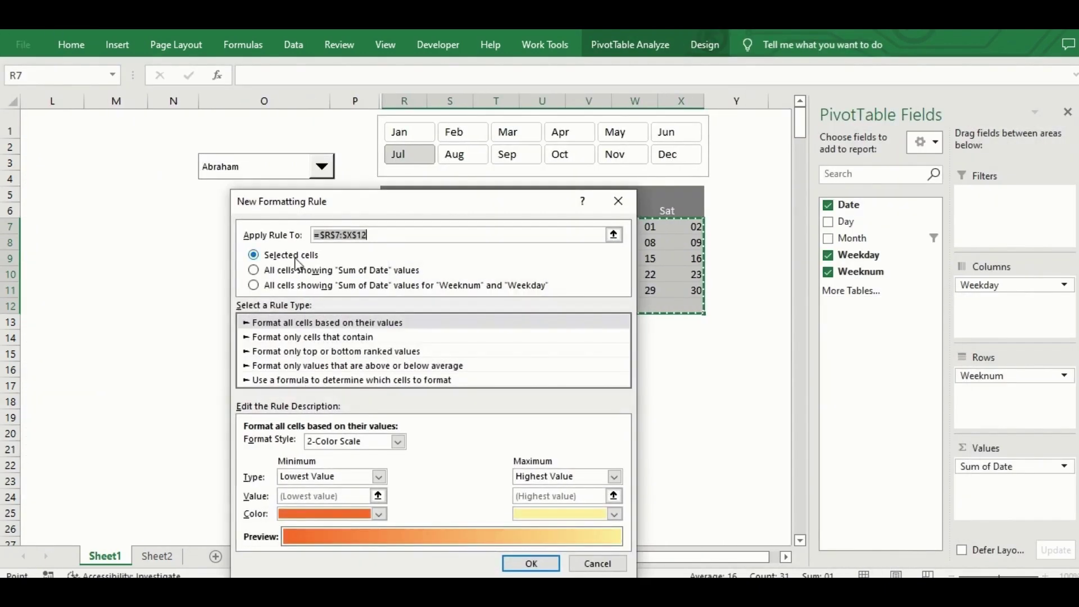
{"action": "left_click", "coordinate": [303, 382]}
{"action": "left_click", "coordinate": [265, 456]}
{"action": "left_click_drag", "start_coordinate": [657, 557], "coordinate": [554, 569]}
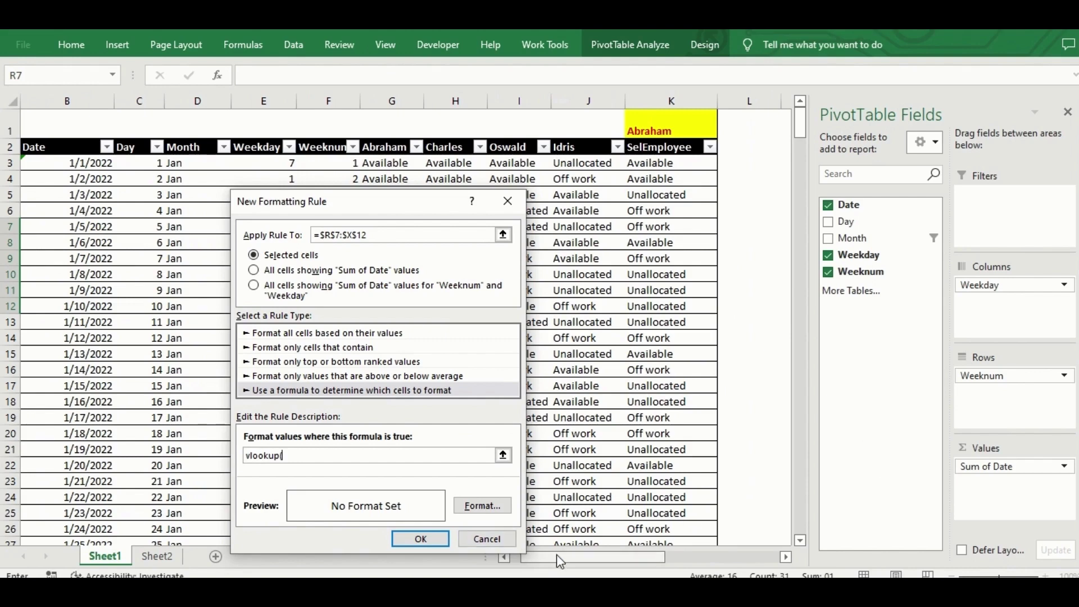
{"action": "left_click_drag", "start_coordinate": [593, 557], "coordinate": [686, 557]}
{"action": "left_click_drag", "start_coordinate": [439, 201], "coordinate": [353, 201]}
{"action": "left_click", "coordinate": [495, 223]}
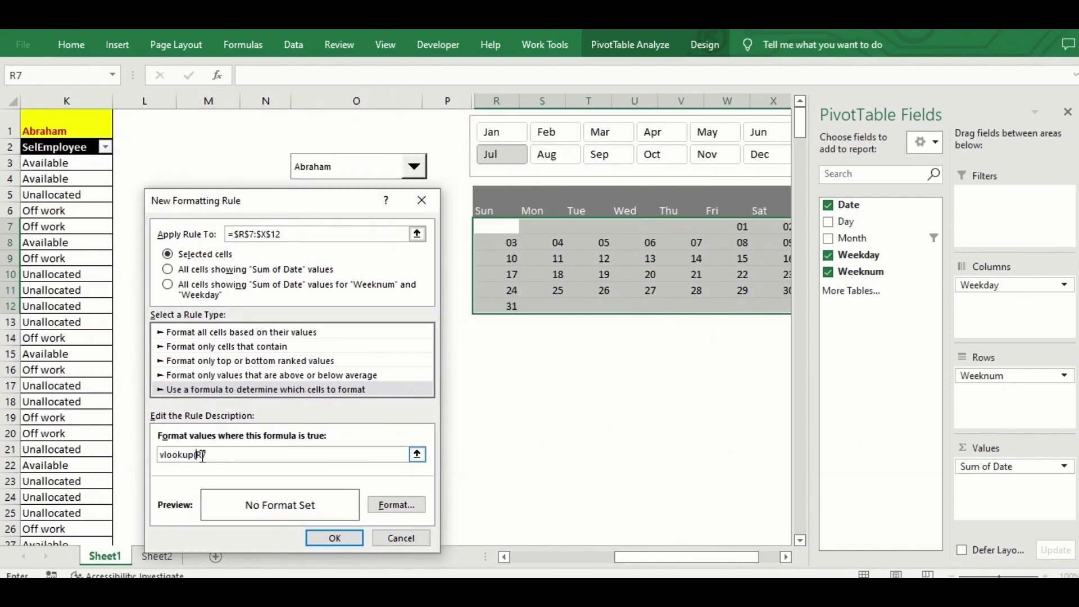
- Complete the formula =VLOOKUP(R7,$B$3:$K$367,10,FALSE)="Available"
{"action": "type", "text": ","}
{"action": "left_click_drag", "start_coordinate": [620, 559], "coordinate": [515, 559]}
{"action": "left_click_drag", "start_coordinate": [110, 163], "coordinate": [723, 263]}
{"action": "key", "text": "ctrl+shift+Down"}
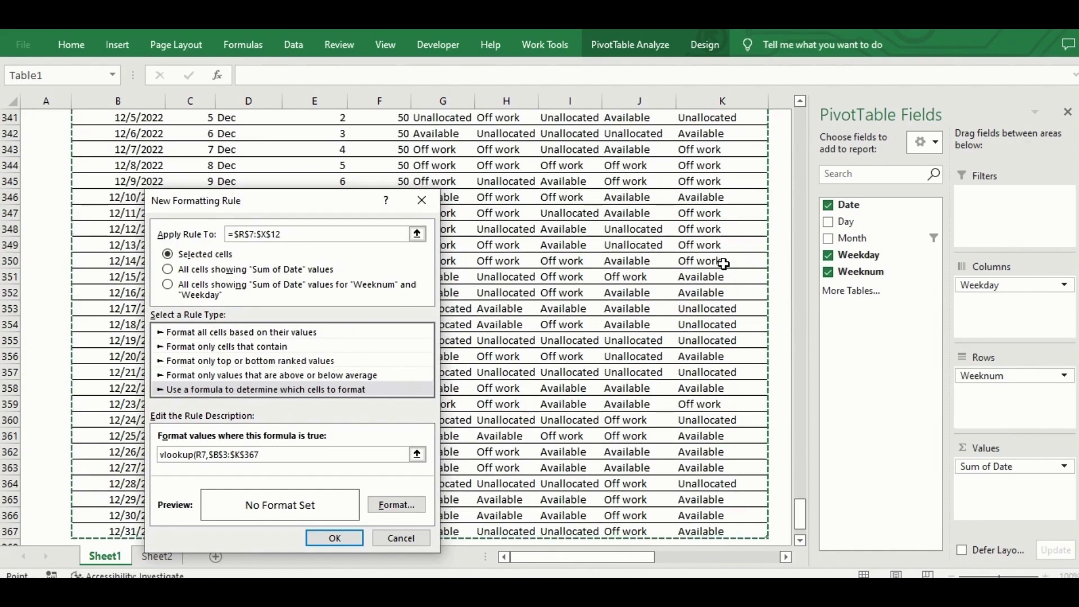
{"action": "type", "text": ","}
{"action": "left_click_drag", "start_coordinate": [800, 515], "coordinate": [800, 115]}
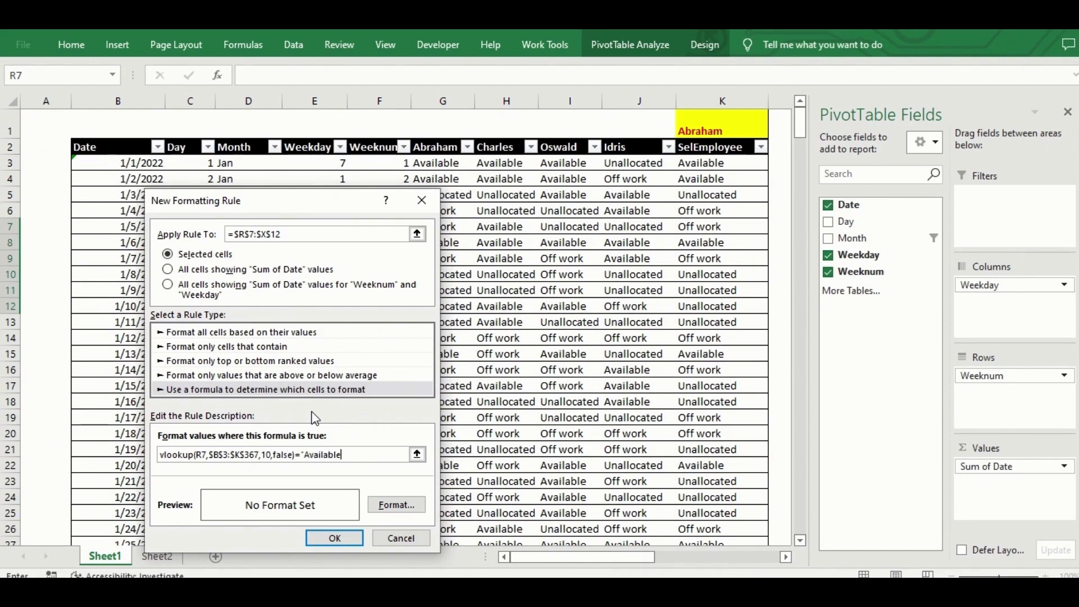
{"action": "type", "text": "+$A"}
{"action": "key", "text": "Left"}
{"action": "key", "text": "BackSpace"}
{"action": "key", "text": "BackSpace"}
{"action": "key", "text": "BackSpace"}
{"action": "key", "text": "BackSpace"}
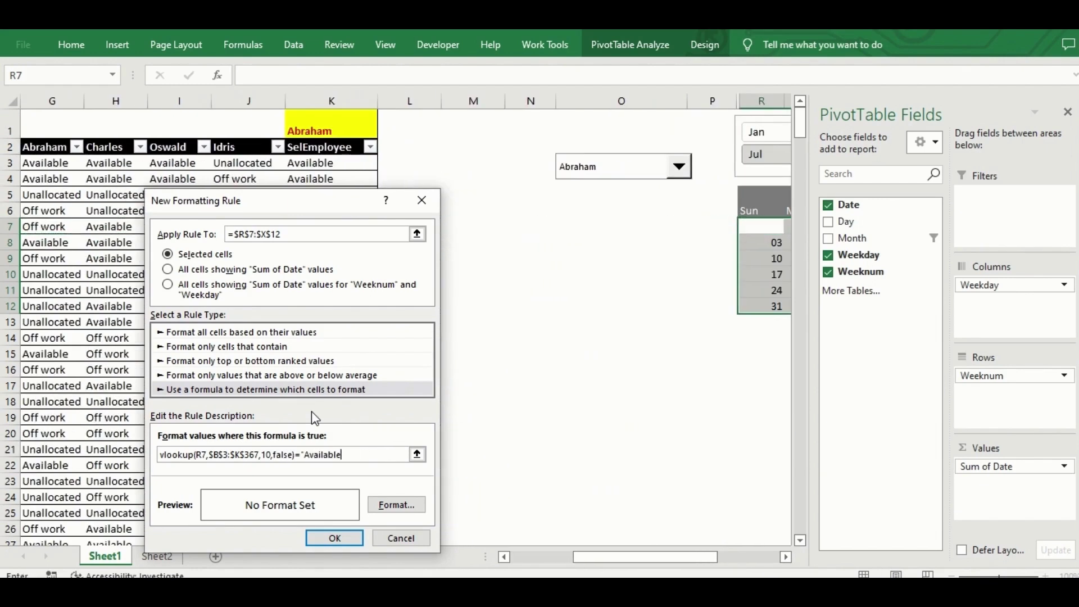
- Give the rule a light green fill and apply it to $R$7:$X$12
{"action": "left_click", "coordinate": [397, 505]}
{"action": "left_click", "coordinate": [307, 363]}
{"action": "key", "text": "Return"}
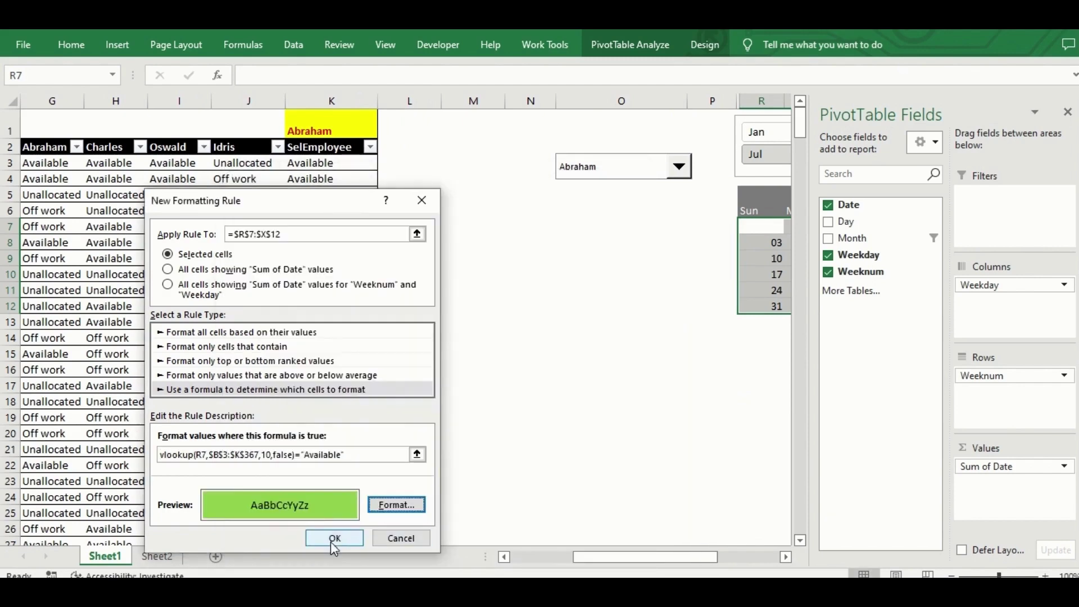
{"action": "left_click", "coordinate": [336, 535]}
{"action": "left_click", "coordinate": [641, 527]}
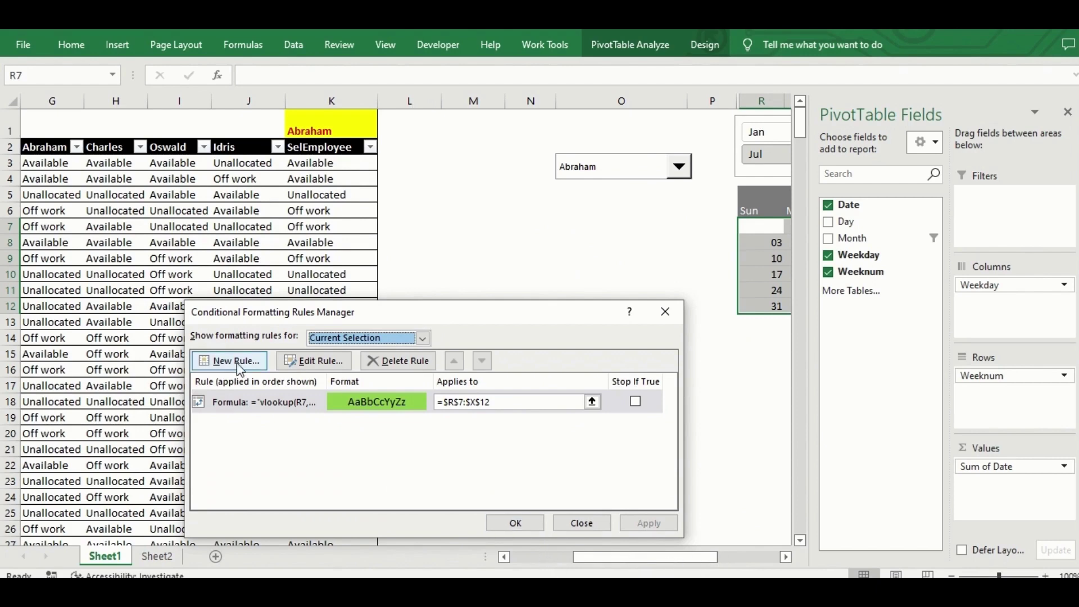
- Edit the green rule to remove a stray quote from its formula
{"action": "left_click", "coordinate": [313, 360]}
{"action": "left_click", "coordinate": [311, 481]}
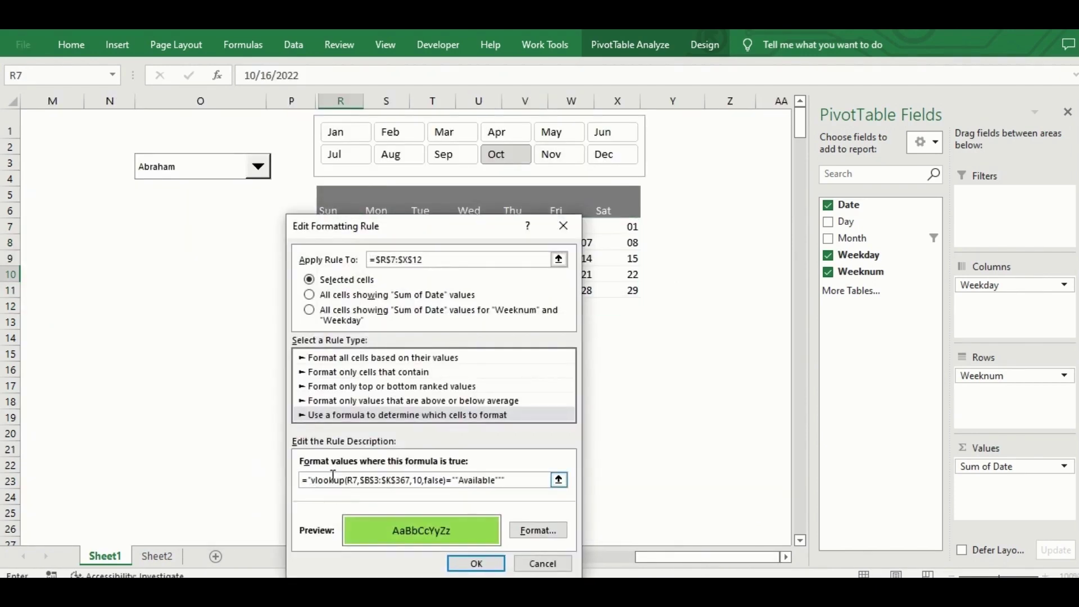
{"action": "key", "text": "BackSpace"}
{"action": "key", "text": "BackSpace"}
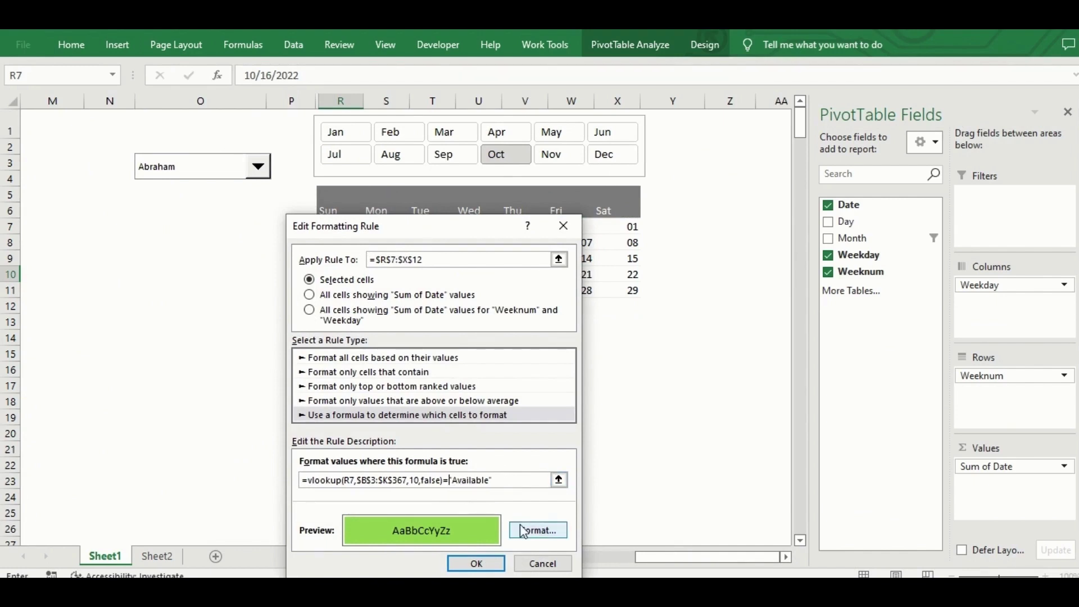
{"action": "left_click", "coordinate": [478, 563]}
- Apply the green rule and start a second rule with the lookup formula testing for "Off"
{"action": "left_click", "coordinate": [633, 524]}
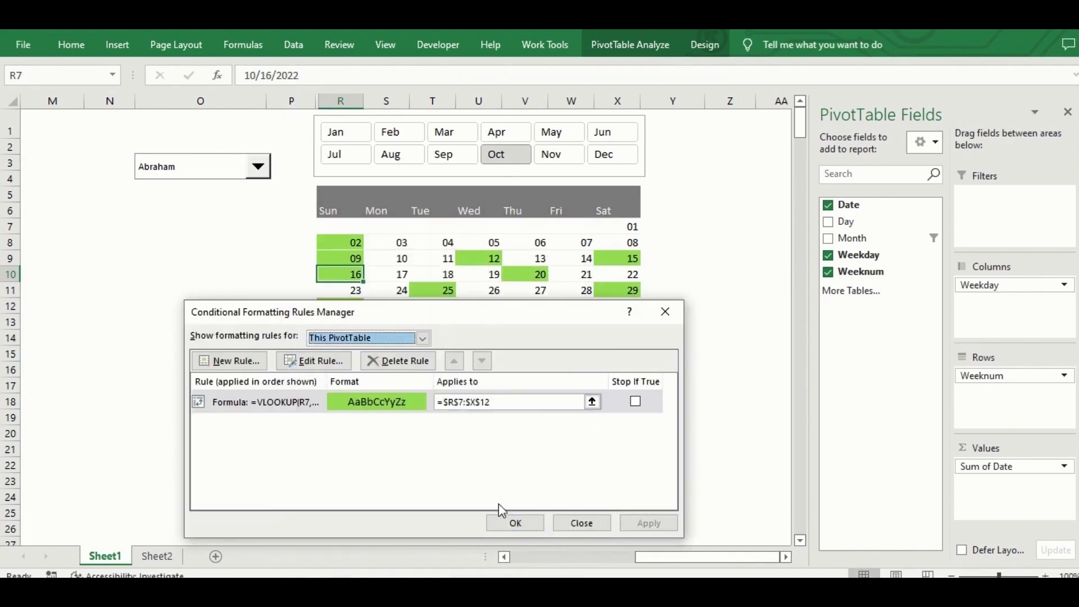
{"action": "left_click", "coordinate": [219, 362]}
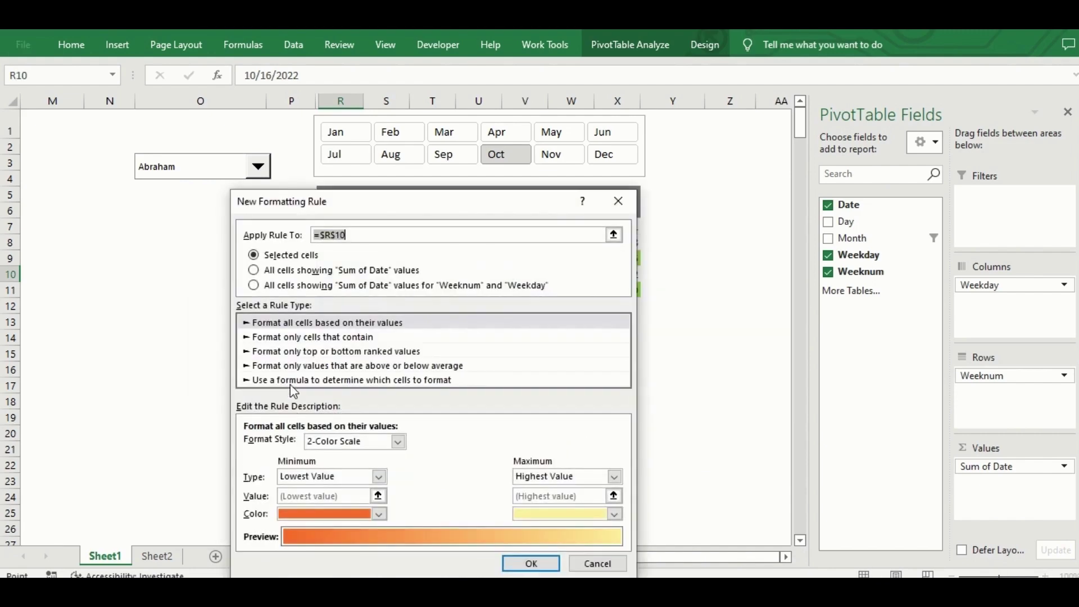
{"action": "left_click", "coordinate": [292, 383]}
{"action": "left_click", "coordinate": [493, 453]}
{"action": "type", "text": "=vlookup(R7,$B$3:$K$367,10,false)=\"Available\""}
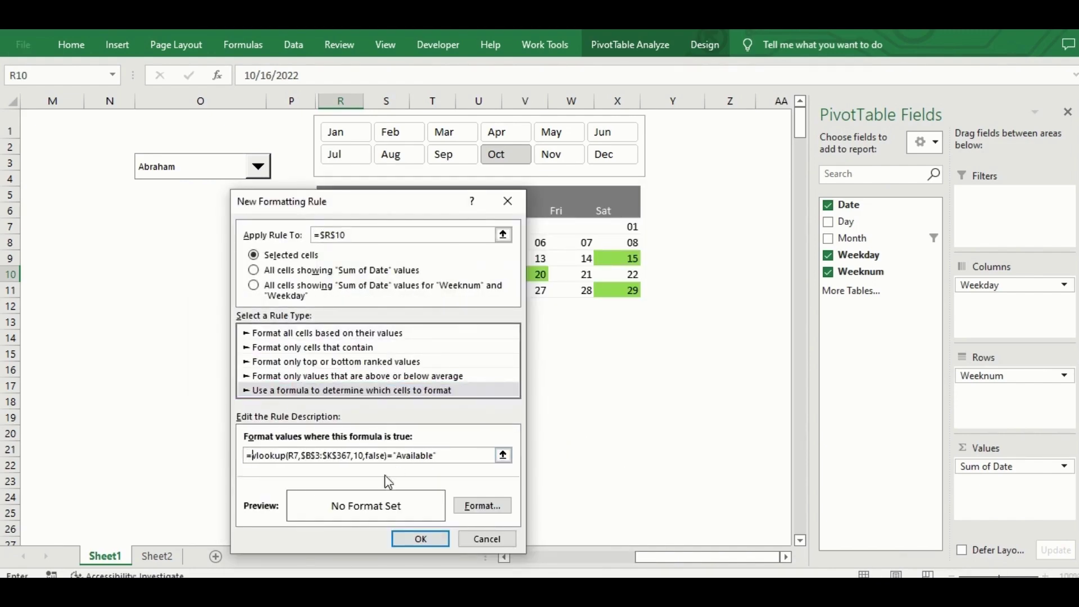
{"action": "left_click_drag", "start_coordinate": [650, 557], "coordinate": [567, 565]}
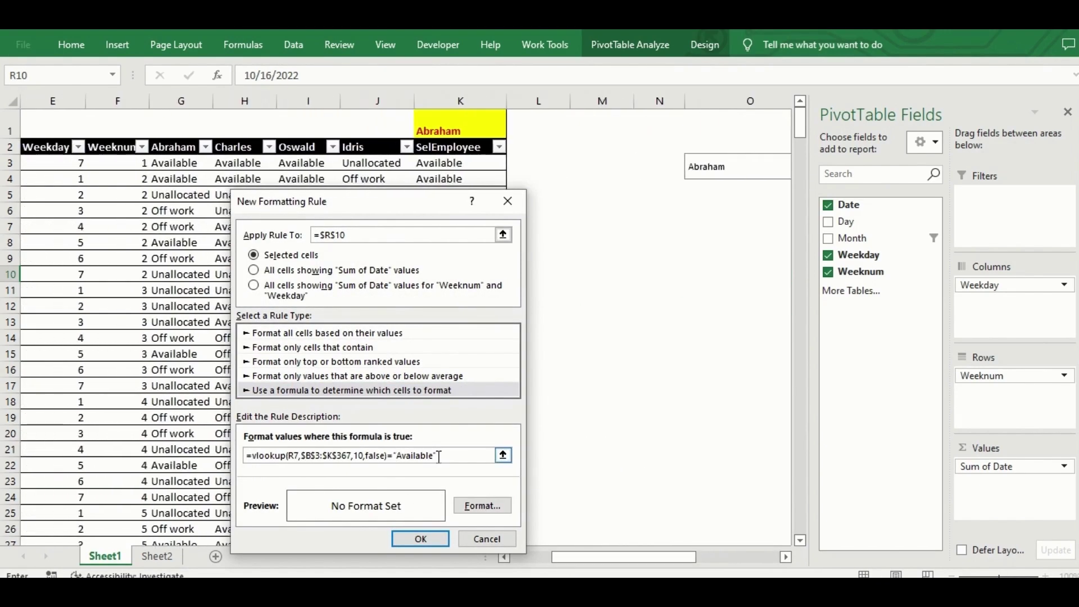
{"action": "left_click_drag", "start_coordinate": [435, 455], "coordinate": [397, 460]}
{"action": "type", "text": "Off work"}
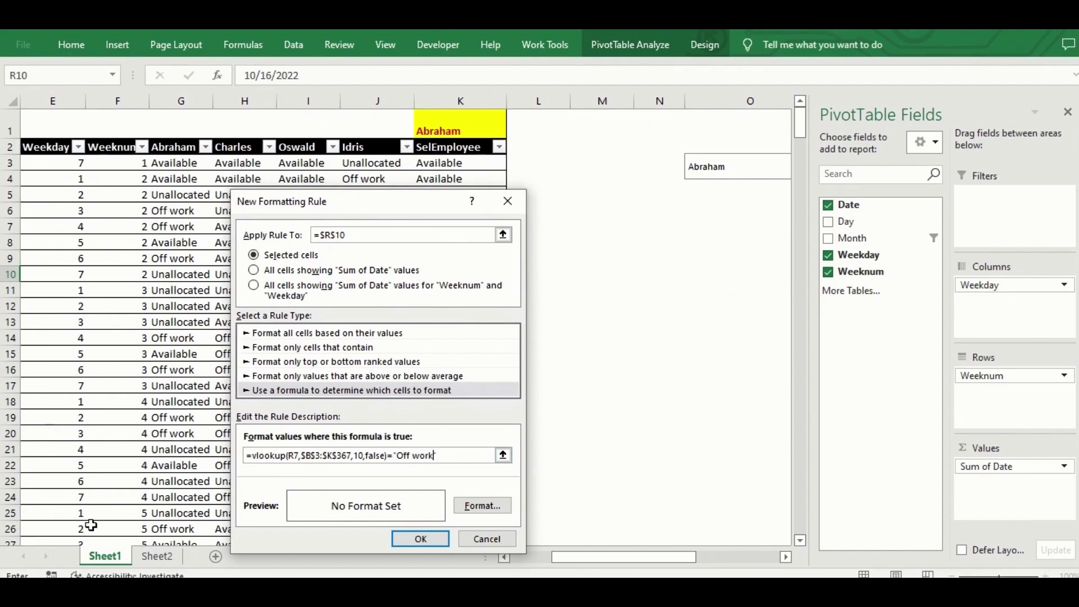
- Give the Off work rule a gold fill and set the rules' range to $R$7:$X$12
{"action": "left_click", "coordinate": [479, 505]}
{"action": "left_click", "coordinate": [278, 364]}
{"action": "left_click", "coordinate": [542, 563]}
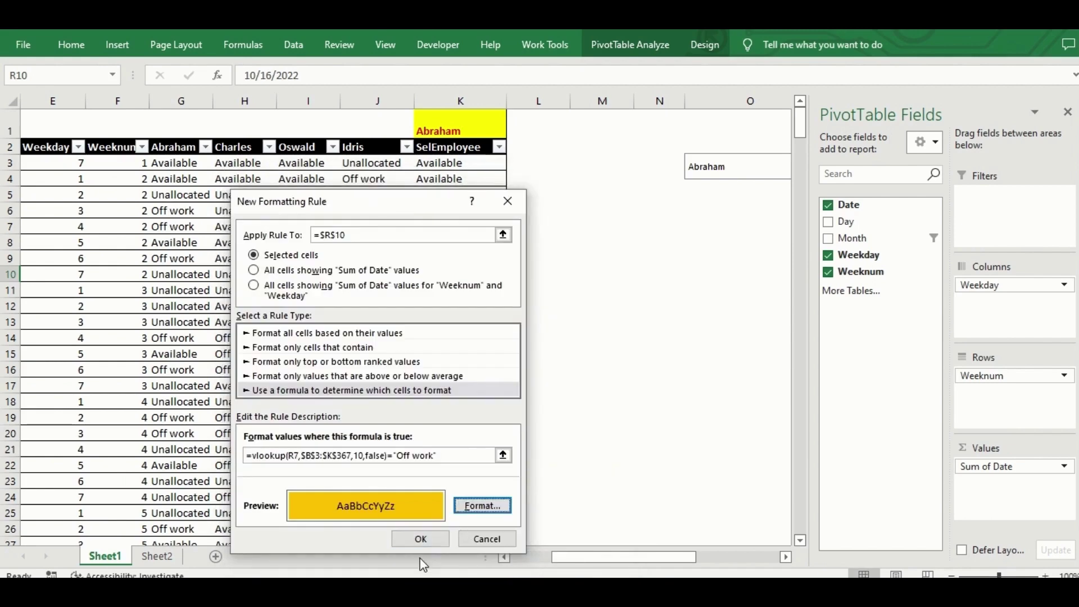
{"action": "left_click", "coordinate": [422, 537]}
{"action": "left_click", "coordinate": [444, 426]}
{"action": "left_click", "coordinate": [441, 405]}
{"action": "key", "text": "ctrl+v"}
- Add a third formula rule using the green rule's copied VLOOKUP formula
{"action": "left_click", "coordinate": [227, 438]}
{"action": "double_click", "coordinate": [227, 438]}
{"action": "left_click_drag", "start_coordinate": [504, 480], "coordinate": [301, 480]}
{"action": "left_click", "coordinate": [468, 562]}
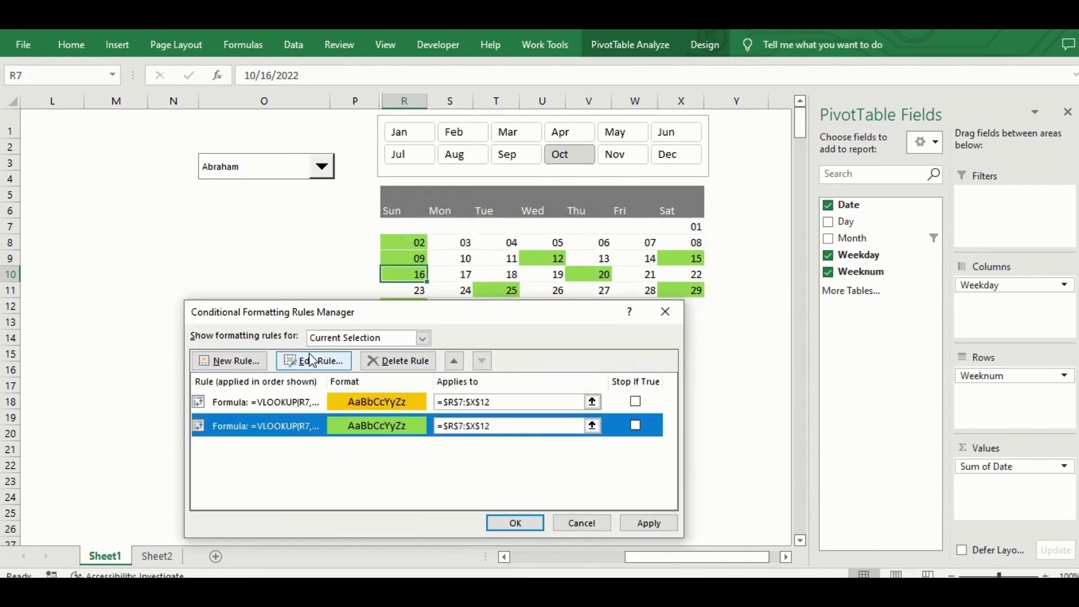
{"action": "left_click", "coordinate": [234, 357]}
{"action": "left_click", "coordinate": [320, 390]}
{"action": "left_click", "coordinate": [355, 453]}
{"action": "key", "text": "ctrl+v"}
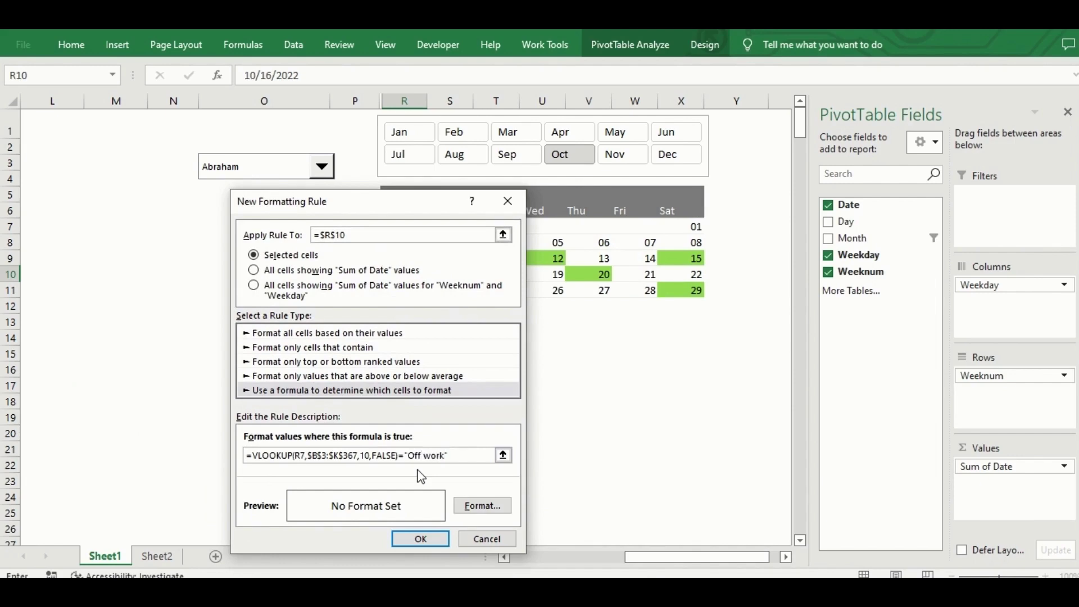
{"action": "scroll", "coordinate": [559, 459], "scroll_direction": "left", "scroll_amount": 5}
- Give the third rule a custom pinkish-red fill and apply all rules to the calendar
{"action": "left_click", "coordinate": [483, 505]}
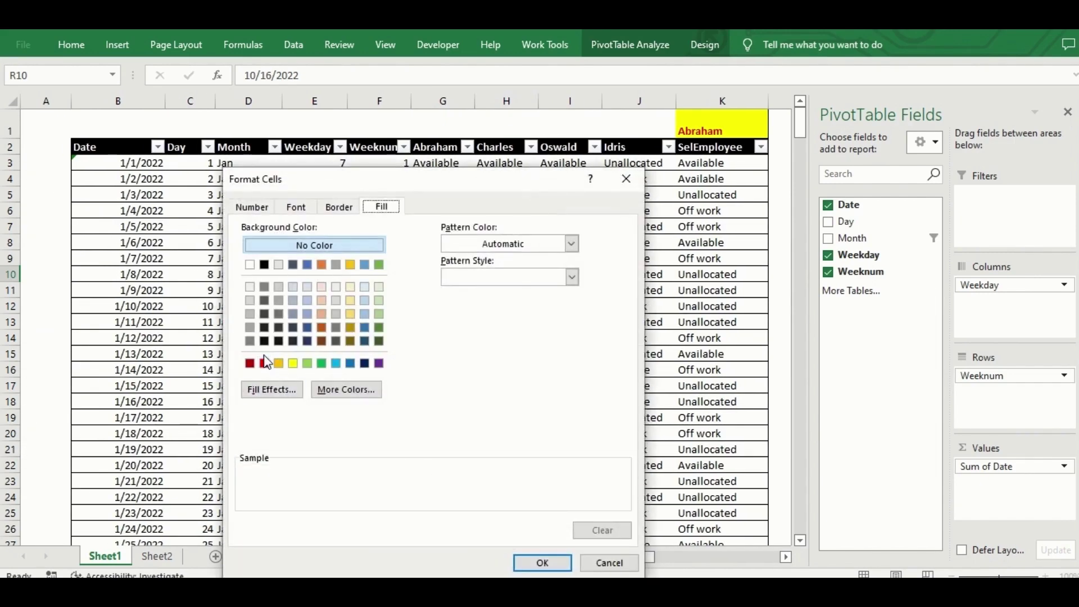
{"action": "left_click", "coordinate": [265, 364]}
{"action": "left_click", "coordinate": [343, 389]}
{"action": "left_click", "coordinate": [402, 419]}
{"action": "left_click", "coordinate": [394, 430]}
{"action": "left_click", "coordinate": [412, 423]}
{"action": "left_click", "coordinate": [527, 287]}
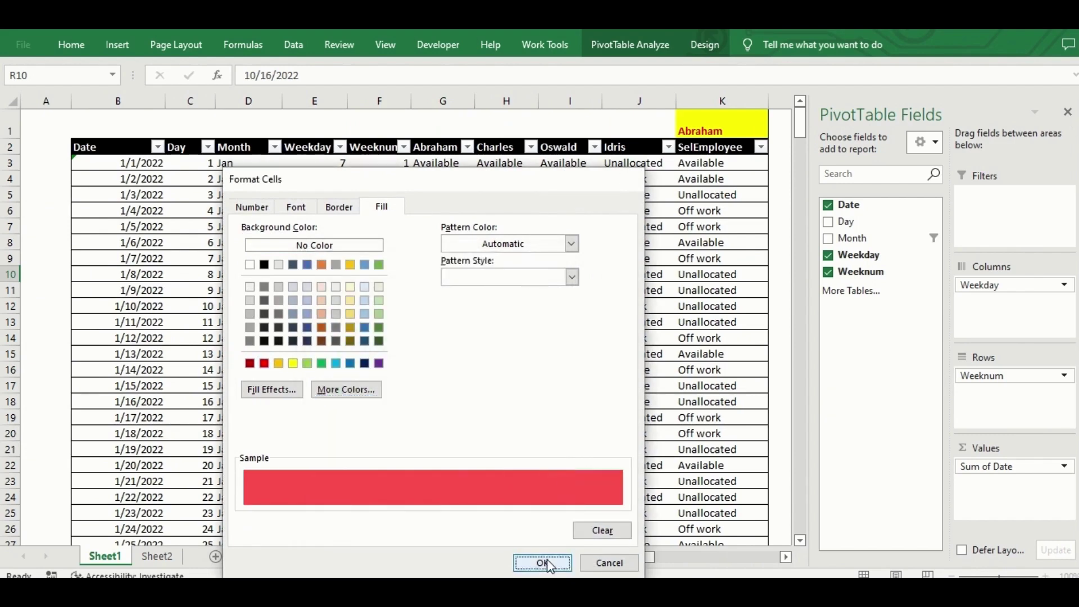
{"action": "left_click", "coordinate": [542, 562]}
{"action": "left_click", "coordinate": [420, 538]}
{"action": "left_click", "coordinate": [483, 426]}
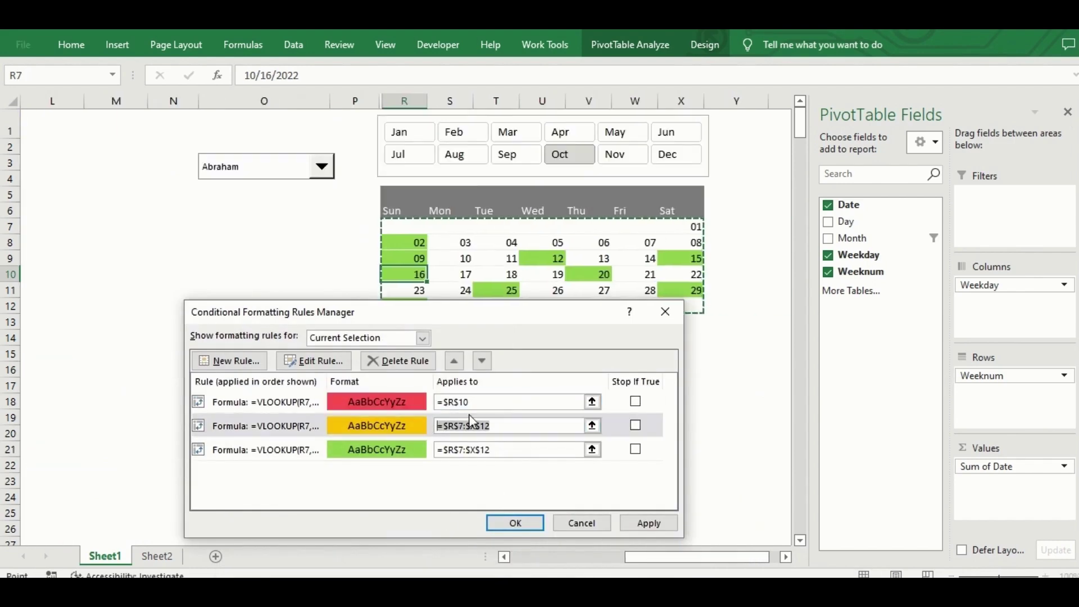
{"action": "left_click", "coordinate": [497, 401]}
{"action": "left_click", "coordinate": [515, 523]}
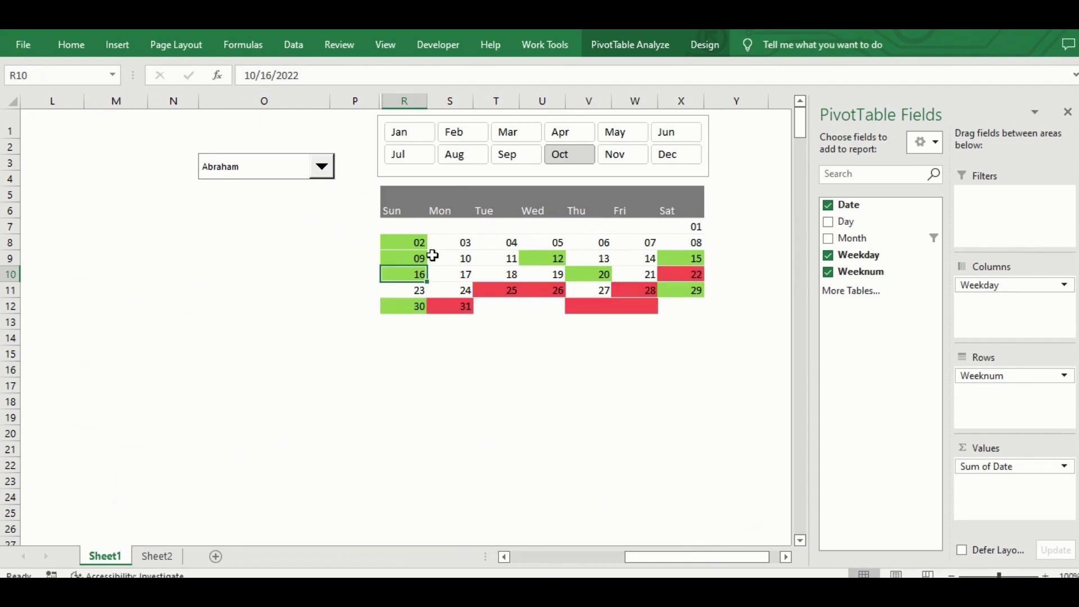
- Show January and change the gold rule's formula to test for "Unallocated"
{"action": "left_click", "coordinate": [453, 258]}
{"action": "left_click", "coordinate": [630, 45]}
{"action": "left_click", "coordinate": [72, 44]}
{"action": "left_click", "coordinate": [645, 90]}
{"action": "left_click", "coordinate": [674, 341]}
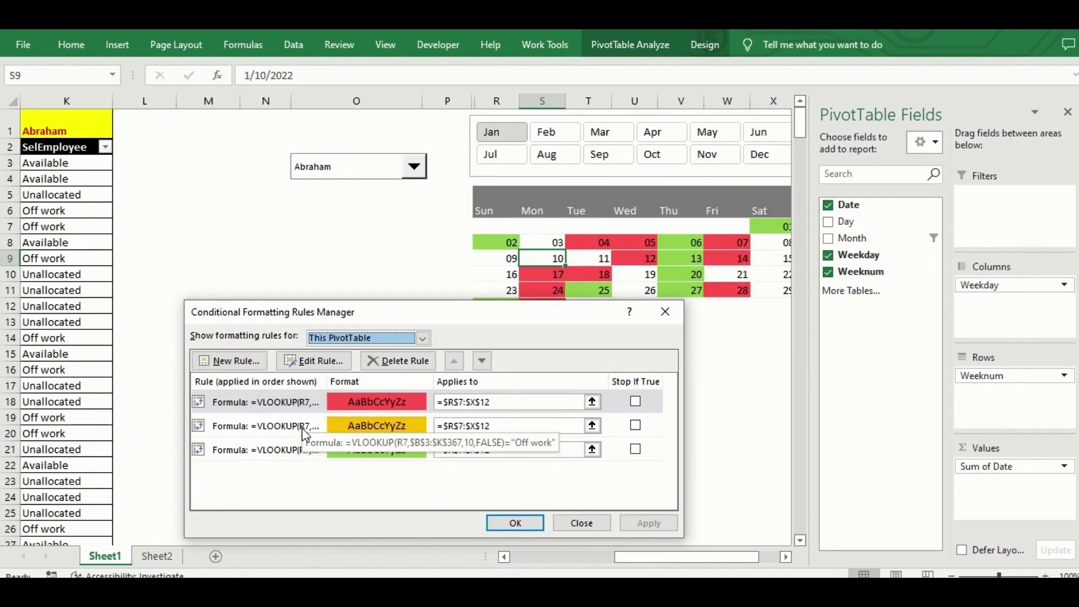
{"action": "double_click", "coordinate": [302, 430]}
{"action": "left_click_drag", "start_coordinate": [501, 481], "coordinate": [465, 483]}
{"action": "type", "text": "Unallo"}
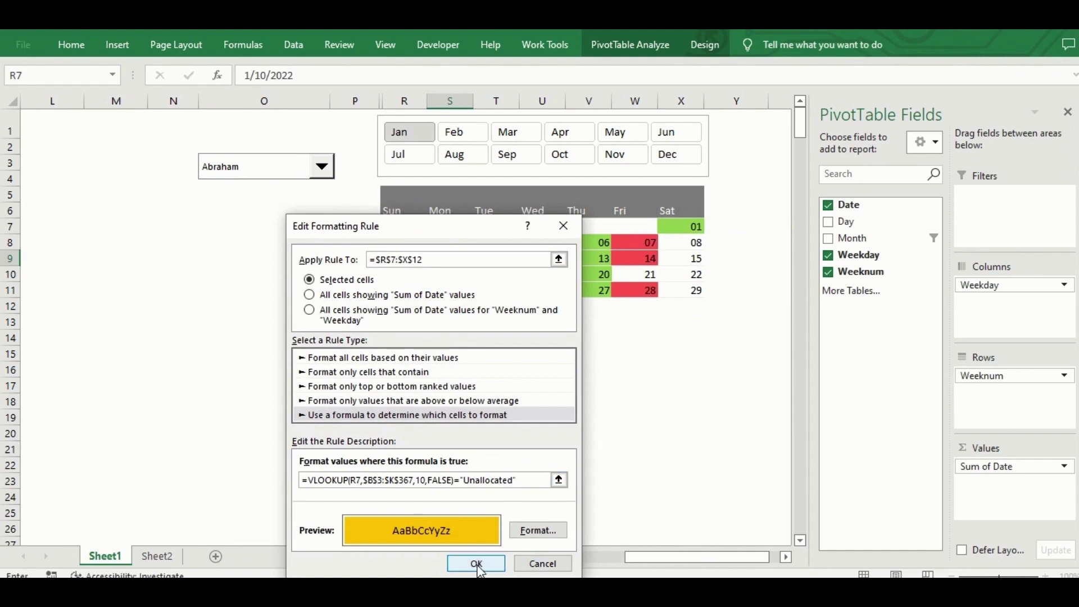
{"action": "left_click", "coordinate": [476, 564]}
{"action": "left_click", "coordinate": [507, 520]}
- Switch the employee combo box to other employees to review their colour-coded calendars
{"action": "left_click", "coordinate": [264, 232]}
{"action": "left_click", "coordinate": [324, 176]}
{"action": "left_click", "coordinate": [323, 196]}
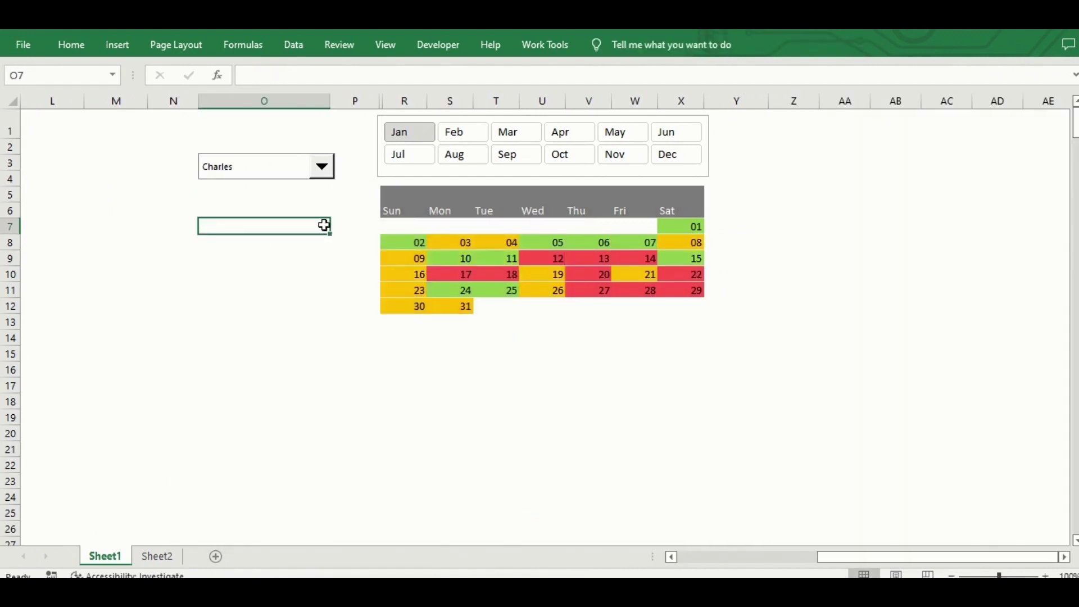
{"action": "left_click", "coordinate": [325, 167]}
{"action": "left_click", "coordinate": [294, 206]}
{"action": "left_click", "coordinate": [795, 127]}
{"action": "left_click", "coordinate": [802, 153]}
{"action": "left_click", "coordinate": [311, 32]}
- Fill the three legend cells red, gold and light green from top to bottom
{"action": "left_click", "coordinate": [344, 143]}
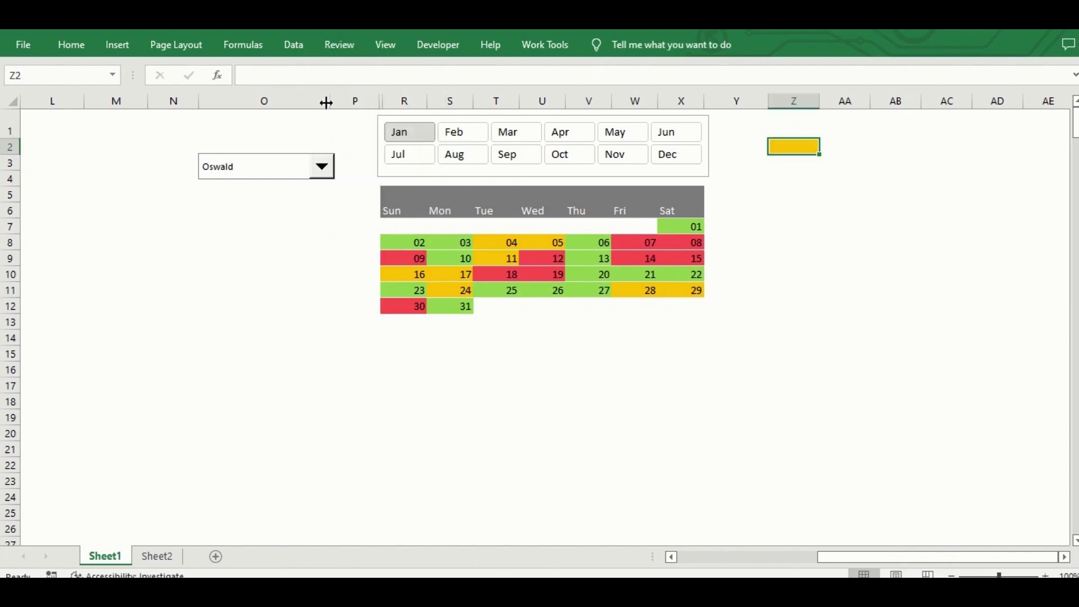
{"action": "key", "text": "ctrl+x"}
{"action": "key", "text": "Down"}
{"action": "key", "text": "ctrl+v"}
{"action": "key", "text": "Up"}
{"action": "left_click", "coordinate": [324, 28]}
{"action": "left_click", "coordinate": [314, 177]}
{"action": "key", "text": "Down"}
{"action": "key", "text": "Down"}
{"action": "left_click", "coordinate": [323, 28]}
{"action": "left_click", "coordinate": [368, 146]}
{"action": "key", "text": "Up"}
{"action": "key", "text": "Up"}
- Label the legend cells Unallocated, Off work and Available
{"action": "type", "text": "Una"}
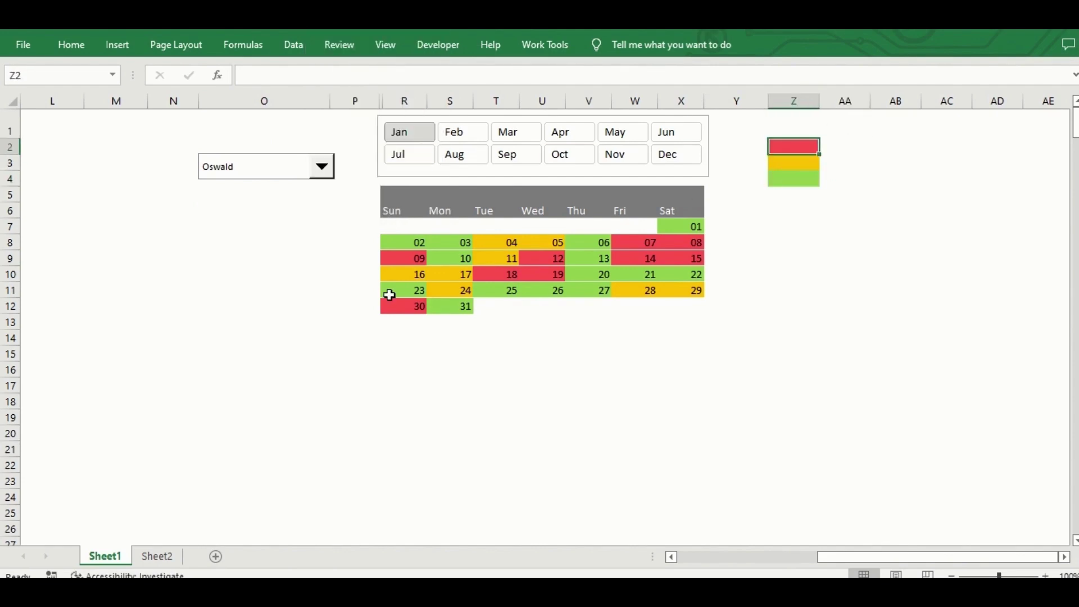
{"action": "type", "text": "v"}
{"action": "key", "text": "BackSpace"}
{"action": "key", "text": "BackSpace"}
{"action": "key", "text": "BackSpace"}
{"action": "key", "text": "BackSpace"}
{"action": "type", "text": "Unallocated"}
{"action": "key", "text": "Return"}
{"action": "type", "text": "Off work"}
{"action": "key", "text": "Return"}
{"action": "type", "text": "Available"}
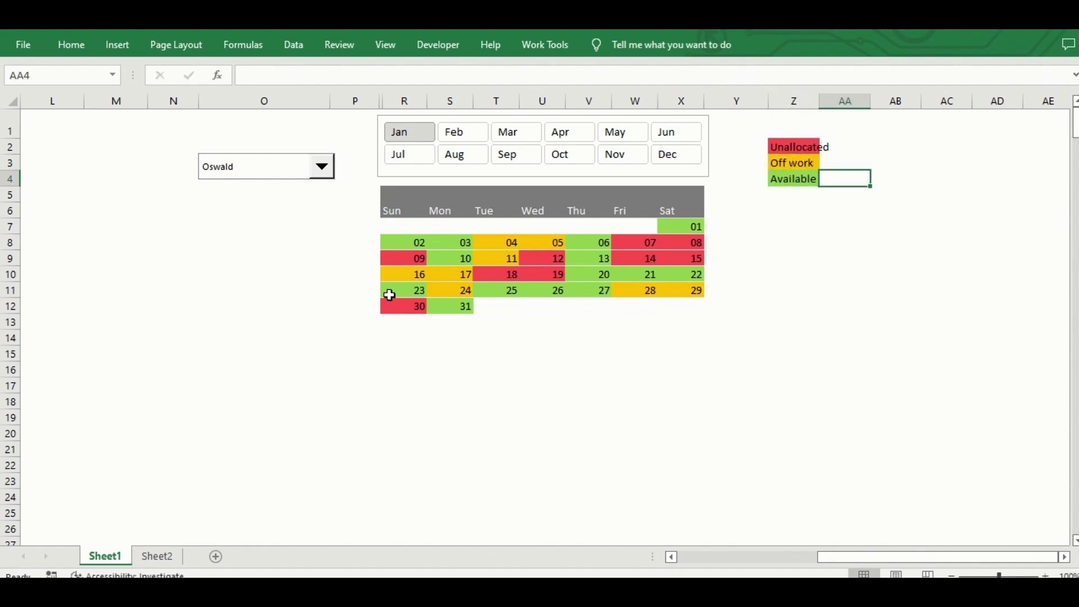